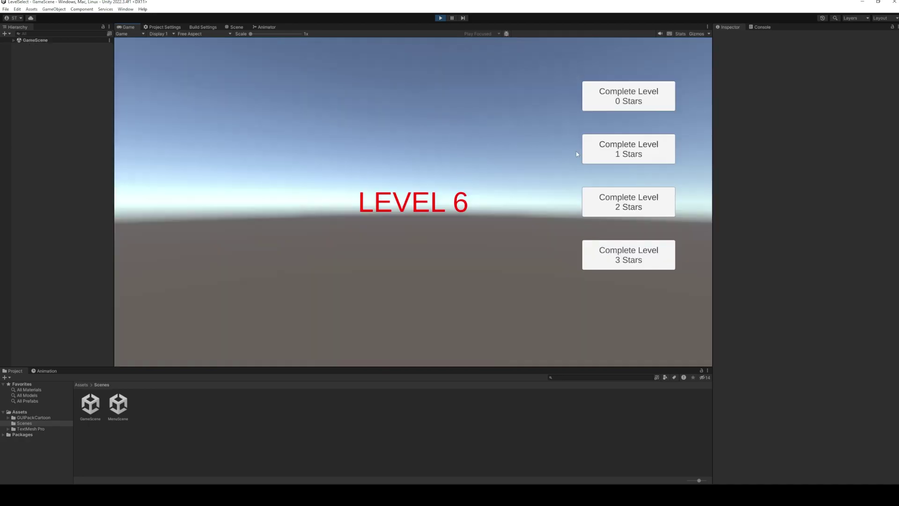
Play-test level completion by finishing level 6 with 1 star and level 4 with 0 and 2 stars.
click(645, 149)
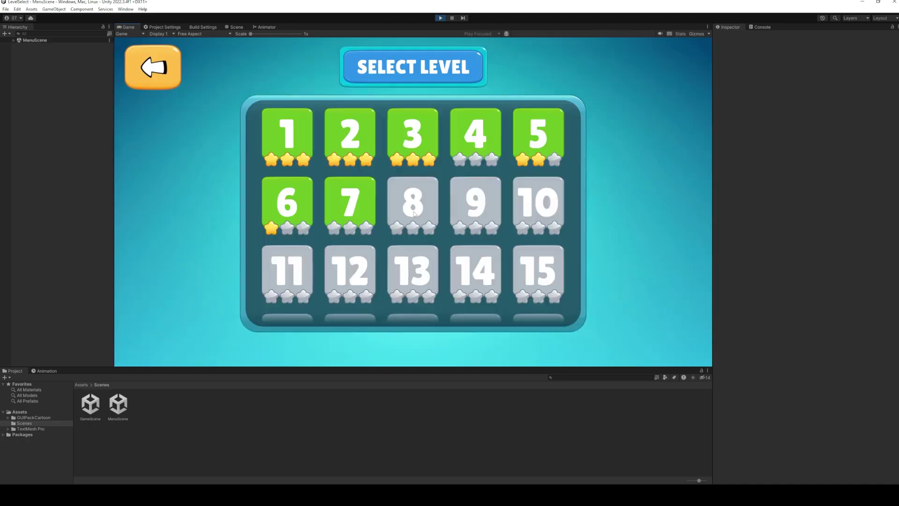
click(484, 145)
click(628, 96)
click(497, 143)
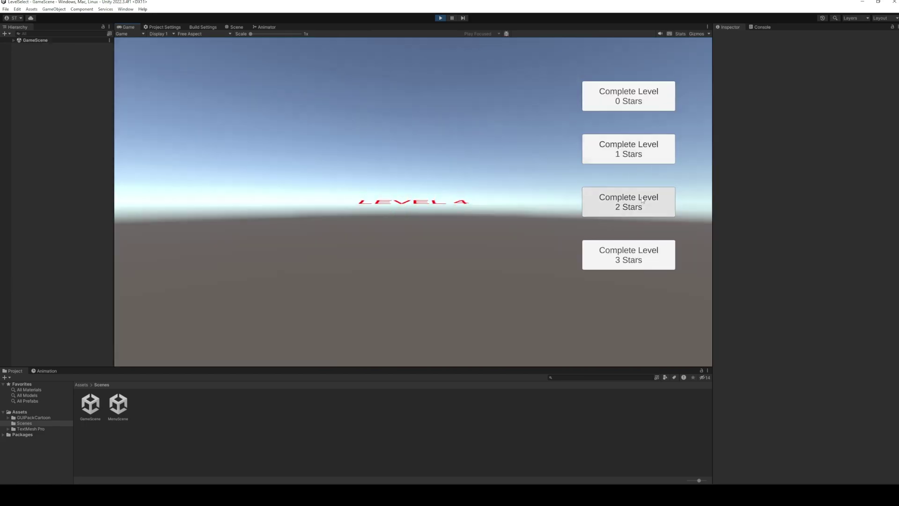
click(642, 201)
Play-test level unlocking by finishing level 7 with 2 stars and level 8 with 0 stars, and select level 9.
click(357, 210)
click(627, 201)
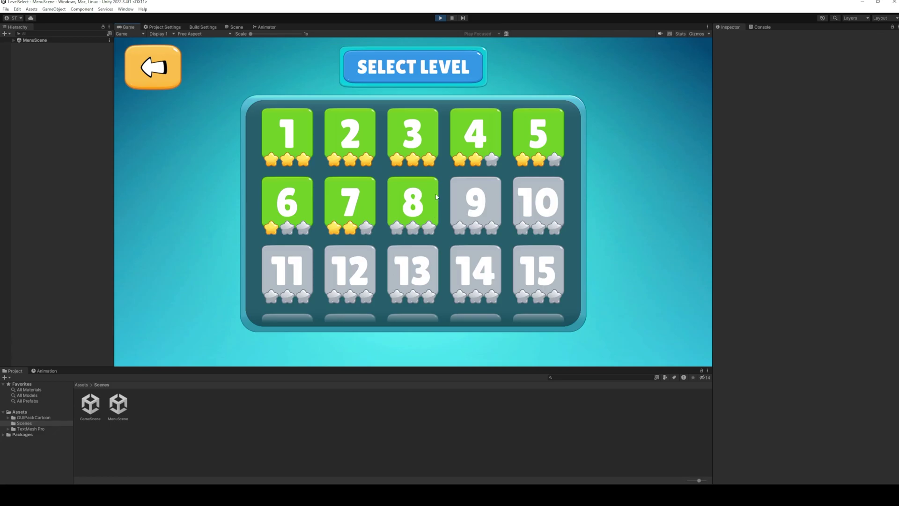
click(420, 216)
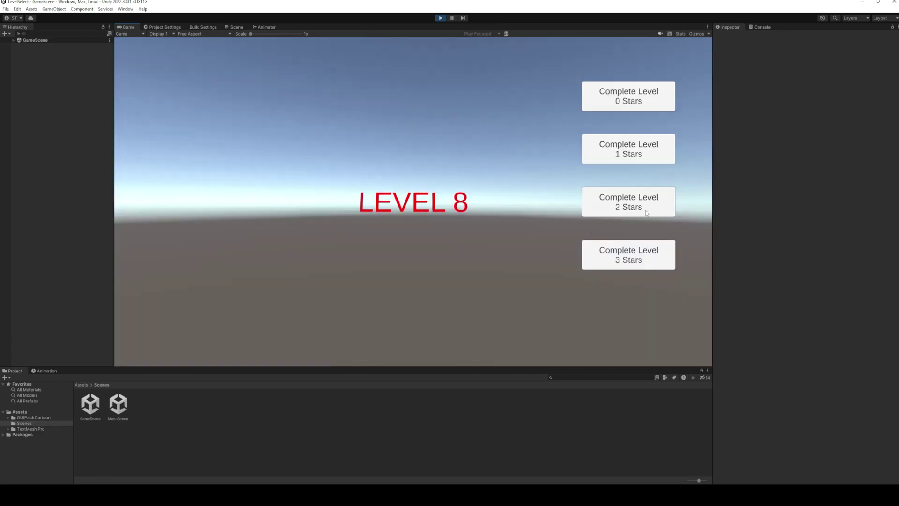
click(642, 102)
click(495, 213)
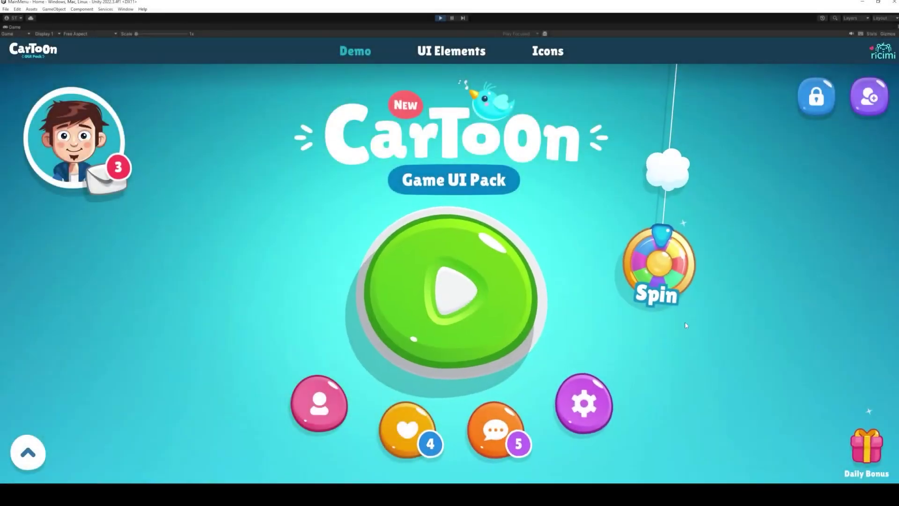
Try out the UI pack demo's Messages popup by accepting the Hat and Leaf gifts, and close it.
click(91, 174)
scroll(400, 294, down, 2)
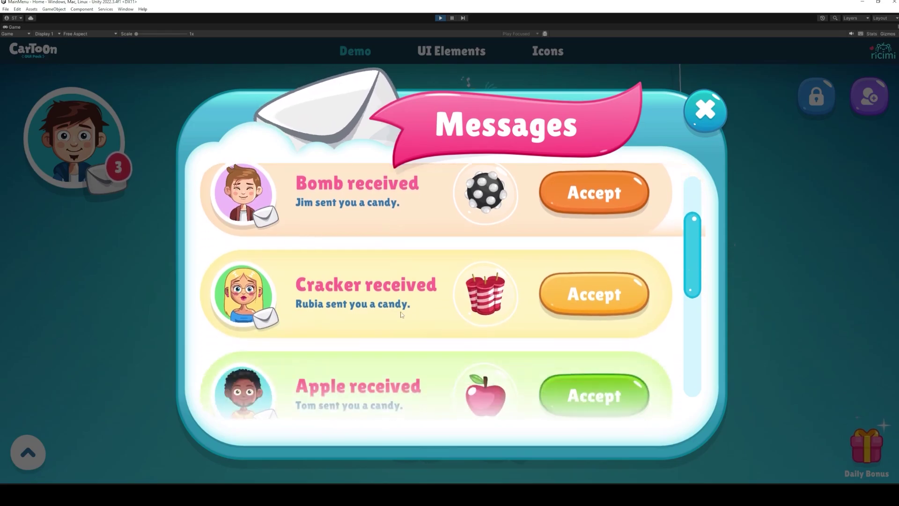
scroll(400, 294, down, 5)
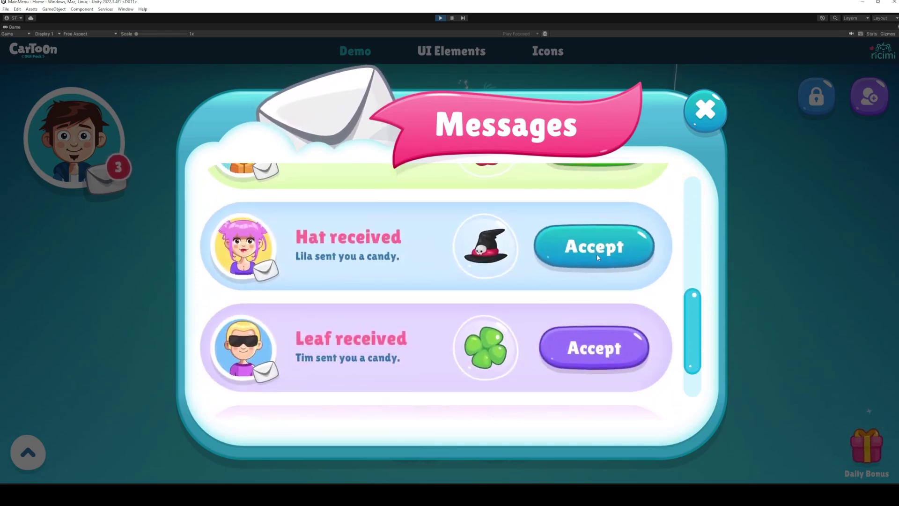
click(597, 257)
click(594, 348)
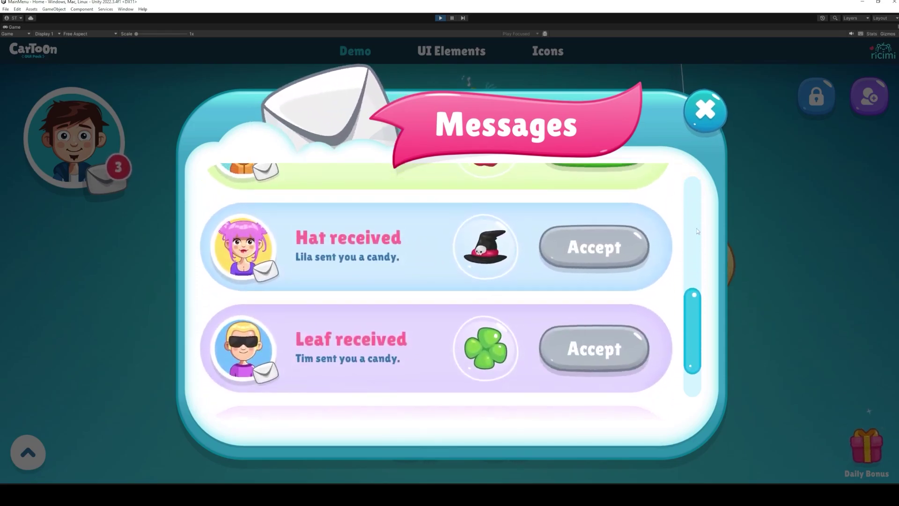
click(703, 112)
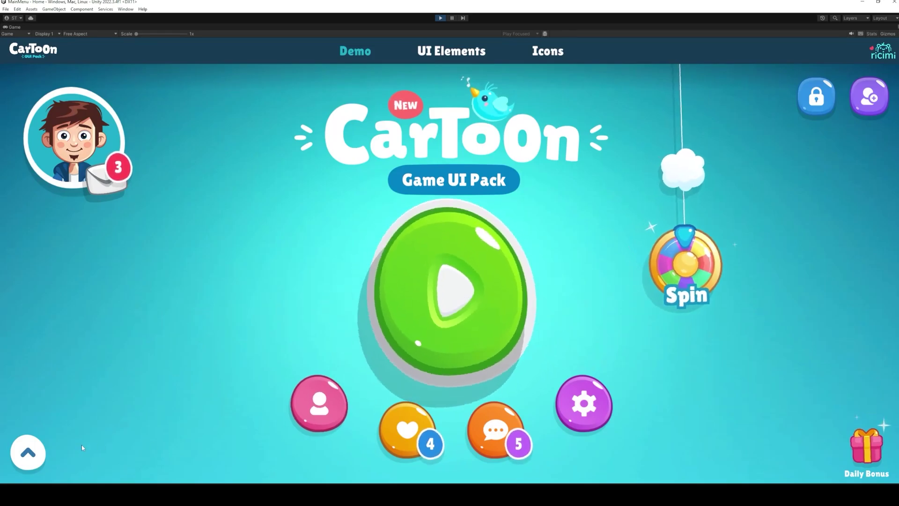
Open the UI pack demo's player profile and try the gender options, leaving Boy selected.
click(319, 404)
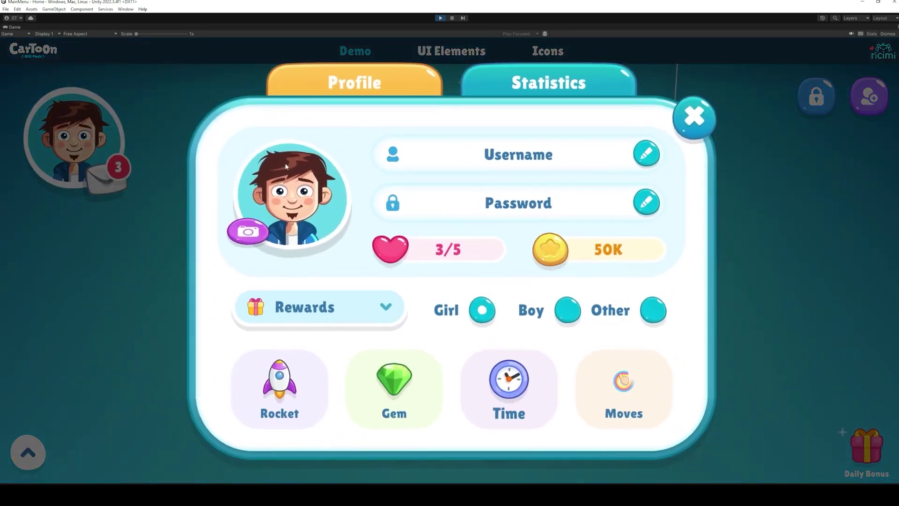
click(568, 310)
click(633, 314)
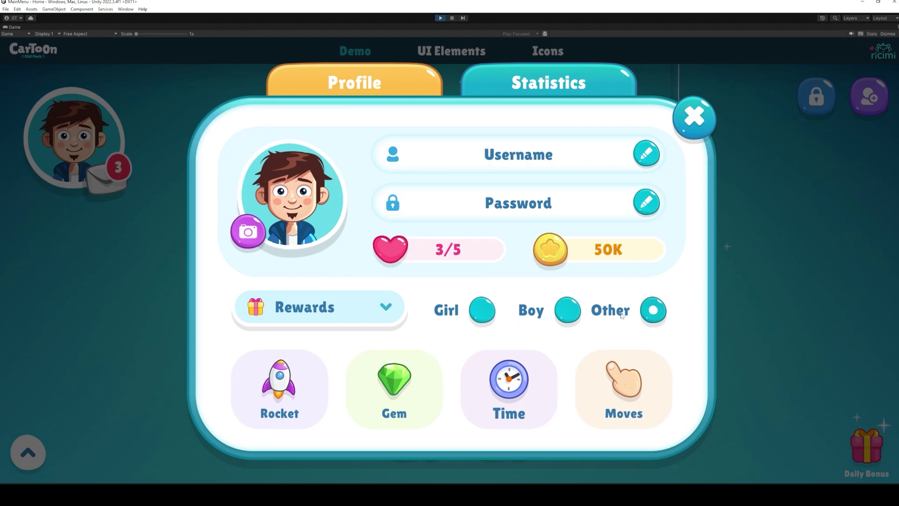
click(568, 310)
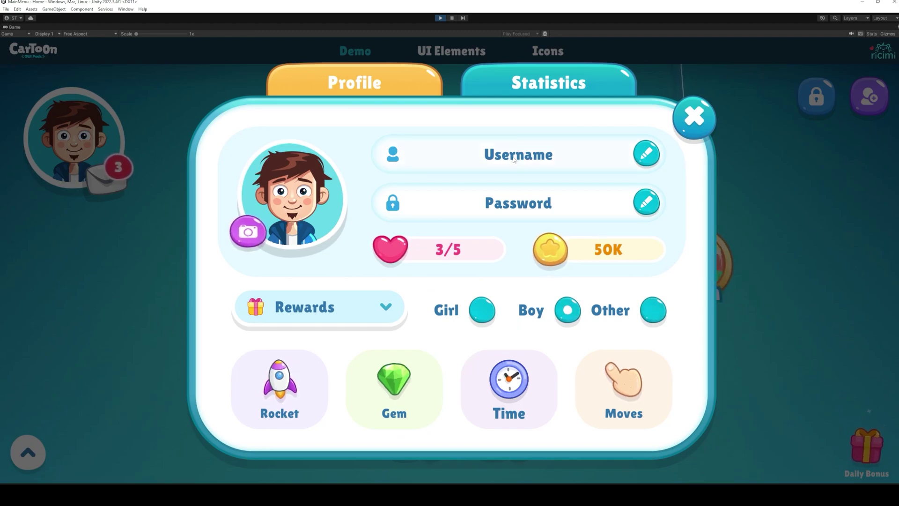
Fill in the demo profile's username field and view the Statistics page.
click(514, 160)
text(TheUnityDude)
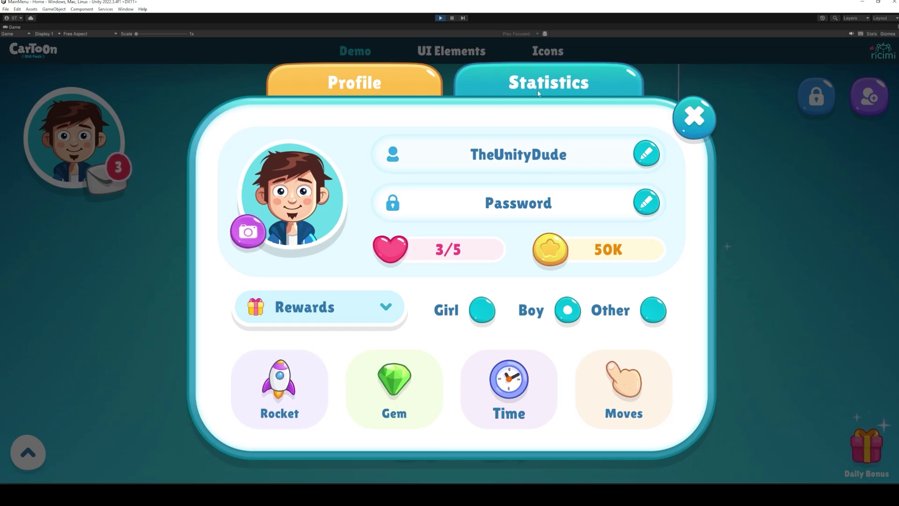
click(534, 91)
drag(528, 221, 606, 228)
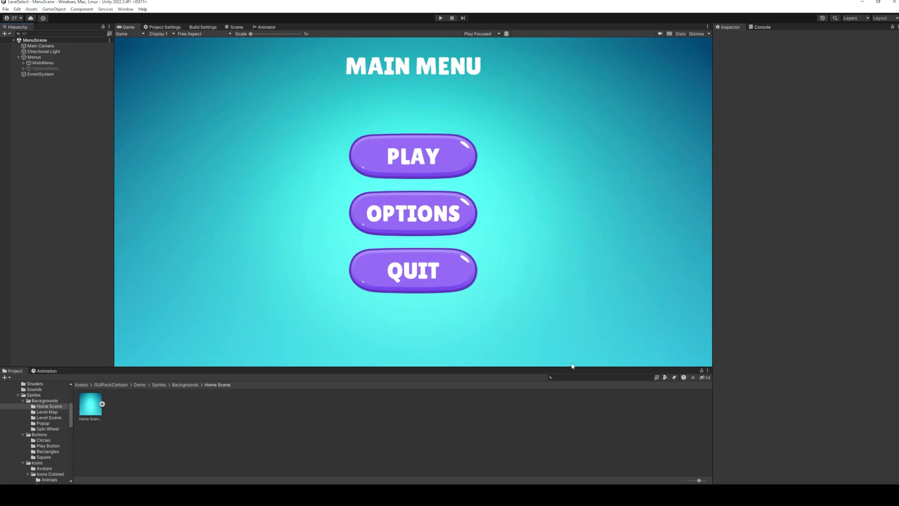
Create an empty object named LevelSelectMenu under the Menus canvas.
right_click(38, 58)
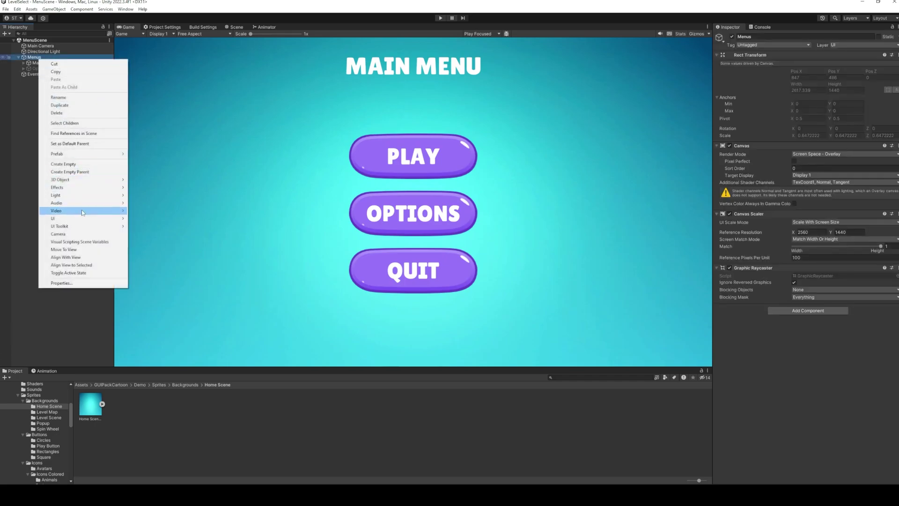
click(82, 162)
text(Le)
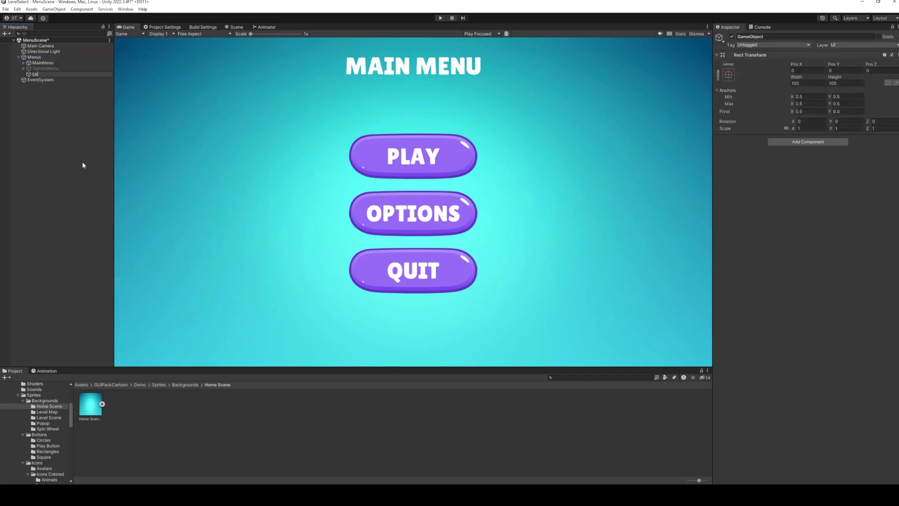
text(velSelectMenu)
key(Return)
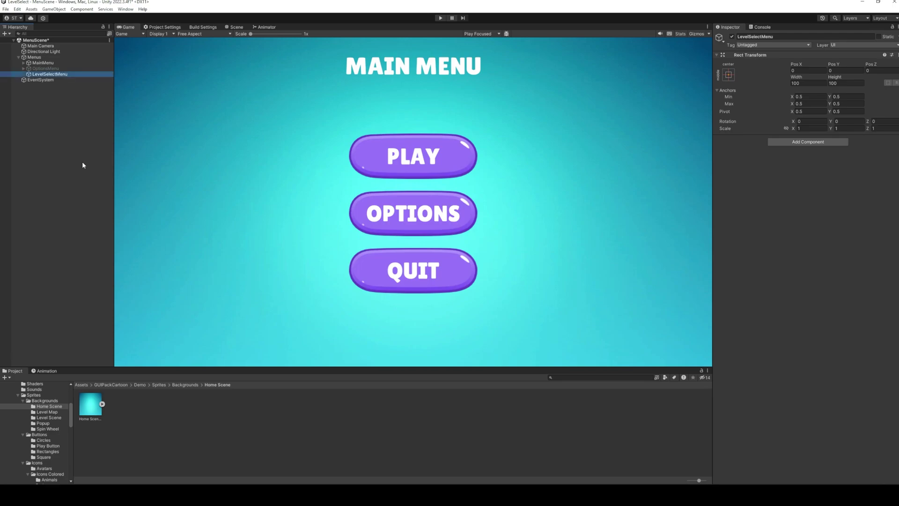
Stretch LevelSelectMenu over the whole canvas with all four offsets set to 0.
click(729, 75)
click(804, 182)
click(811, 70)
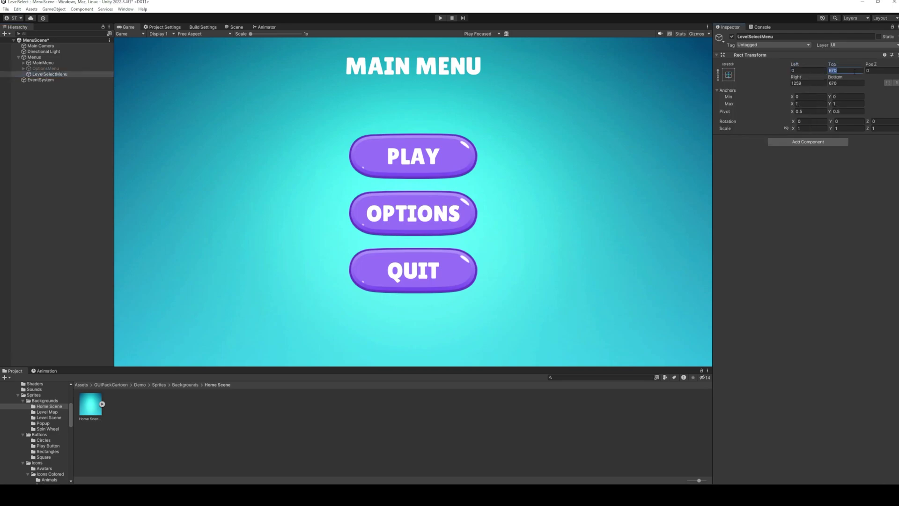
click(807, 83)
Add a UI image named BG under LevelSelectMenu and assign it the Home Scene - Background sprite.
right_click(65, 75)
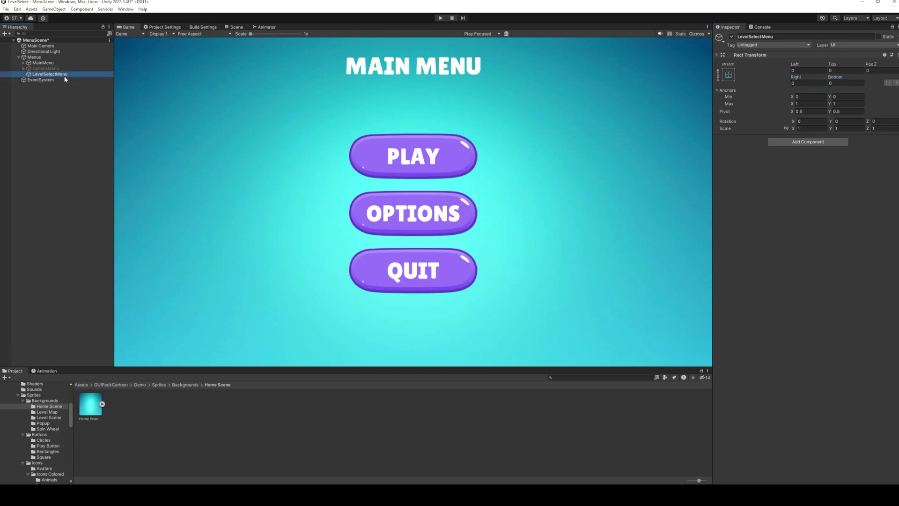
mouse_move(117, 235)
click(183, 237)
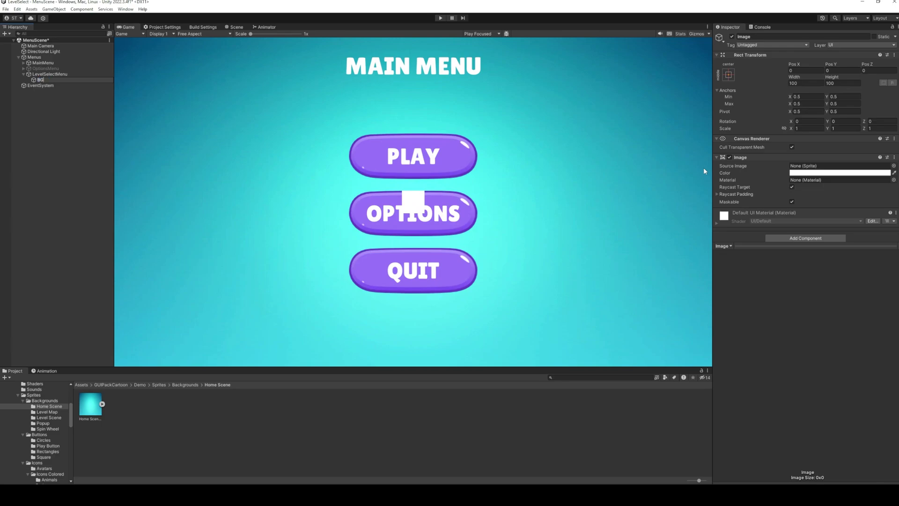
key(Return)
drag(90, 404, 797, 167)
Stretch BG to fill its parent, with Left, Top, Right and Bottom all set to 0.
click(728, 74)
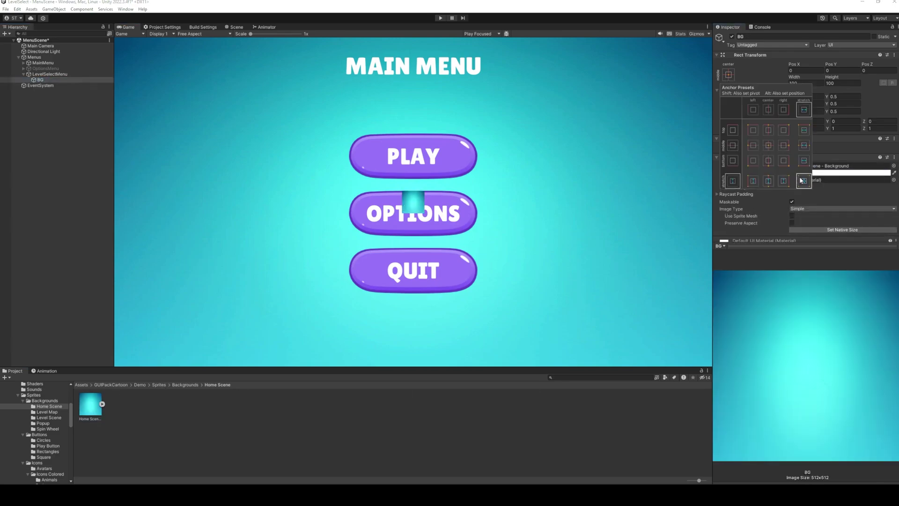
click(804, 181)
click(805, 71)
text(0)
click(838, 70)
text(0)
click(805, 83)
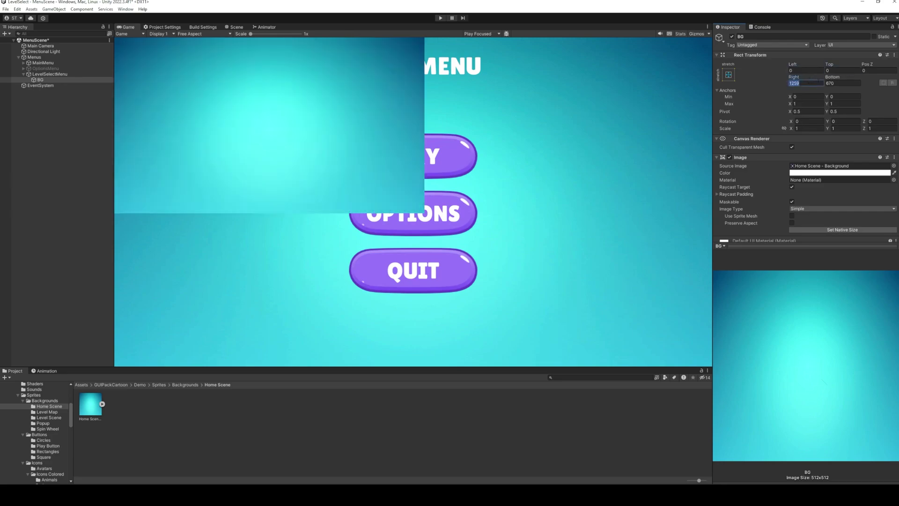
text(0)
click(841, 83)
text(0)
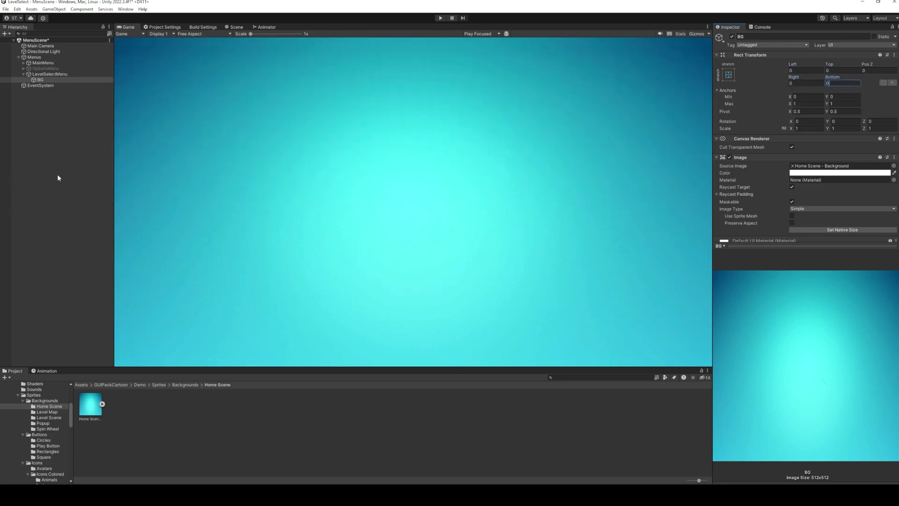
Add a UI image named Popup under LevelSelectMenu and assign it the Blue popup background sprite.
right_click(52, 77)
mouse_move(84, 233)
click(159, 234)
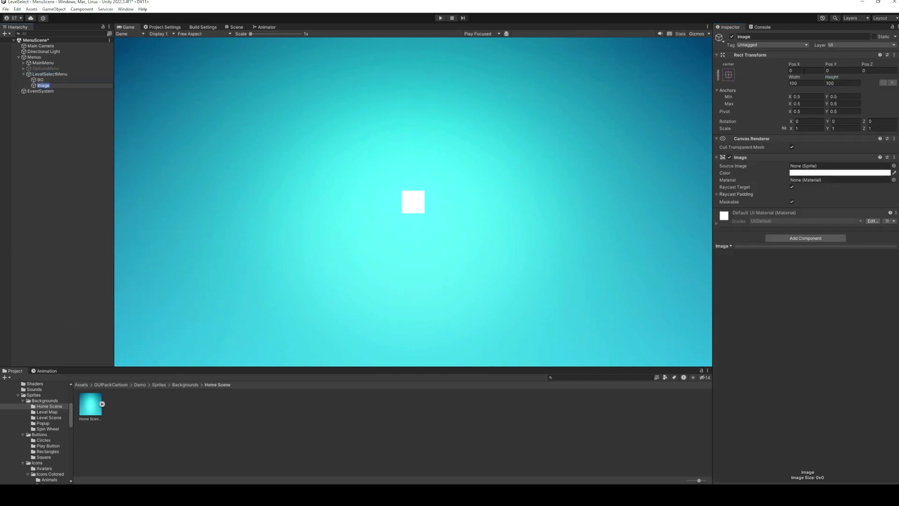
text(Popup)
key(Return)
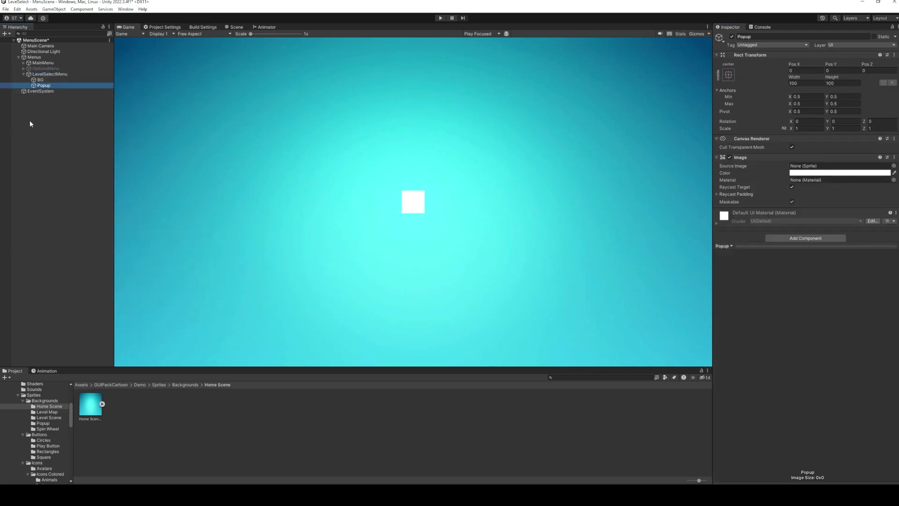
click(43, 423)
drag(118, 404, 706, 225)
drag(798, 174, 829, 166)
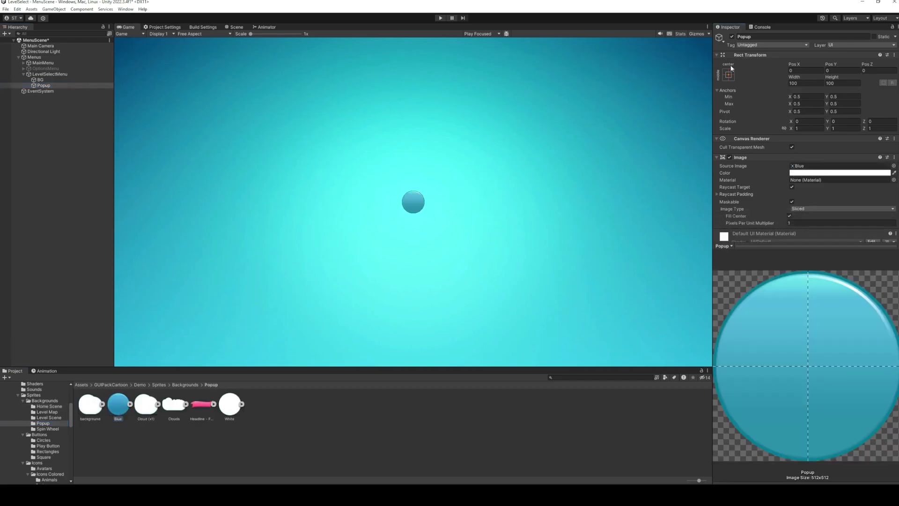
Stretch Popup with Left 550, Top 250, Right 550 and Bottom 150, and set its Pixels Per Unit Multiplier to 3.35.
click(729, 75)
click(802, 183)
click(806, 70)
text(550)
key(Tab)
text(150)
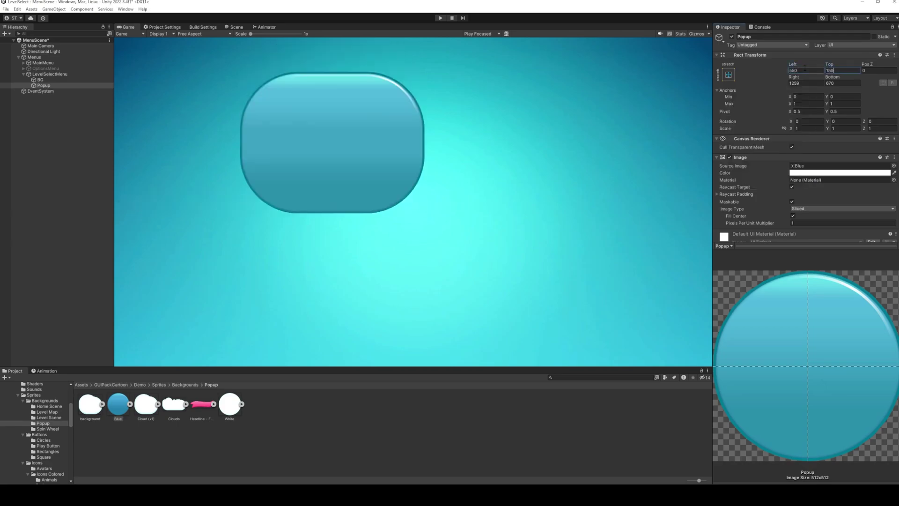
key(Tab)
text(550)
key(Tab)
text(150)
click(838, 70)
text(250)
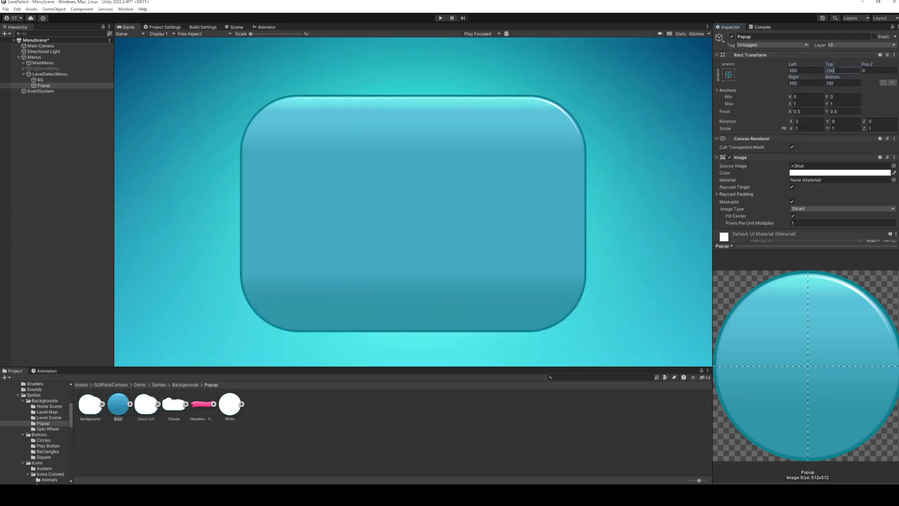
click(796, 223)
text(3.35)
Copy Popup as its own child named Highlight and tint the copy with semi-transparent dark colour 524B4B.
click(44, 86)
key(ctrl+c)
key(ctrl+shift+v)
key(F2)
text(Highlight)
key(Return)
click(839, 169)
drag(871, 310, 855, 311)
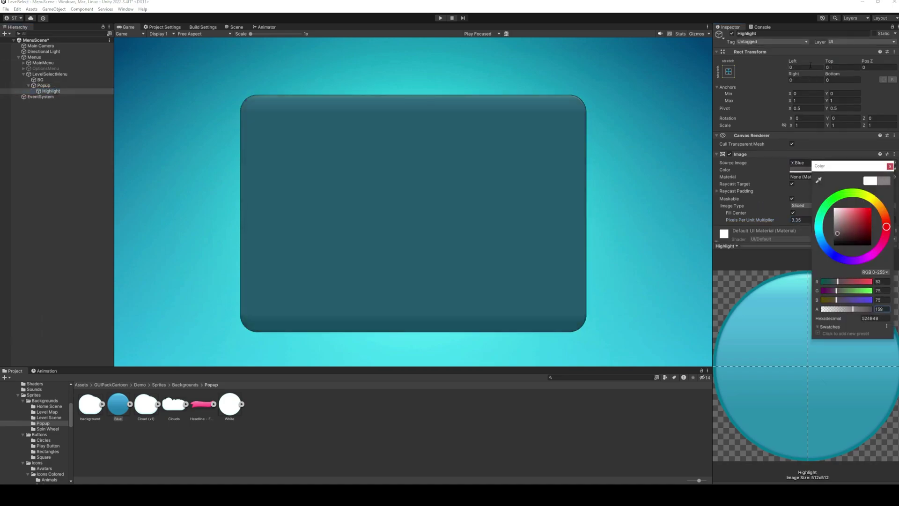
Set Highlight's Left, Top, Pos Z, Right and Bottom values to 25, then collapse Popup.
click(806, 67)
text(25)
key(Tab)
text(25)
key(Tab)
text(25)
key(Tab)
text(25)
key(Tab)
text(25)
click(28, 85)
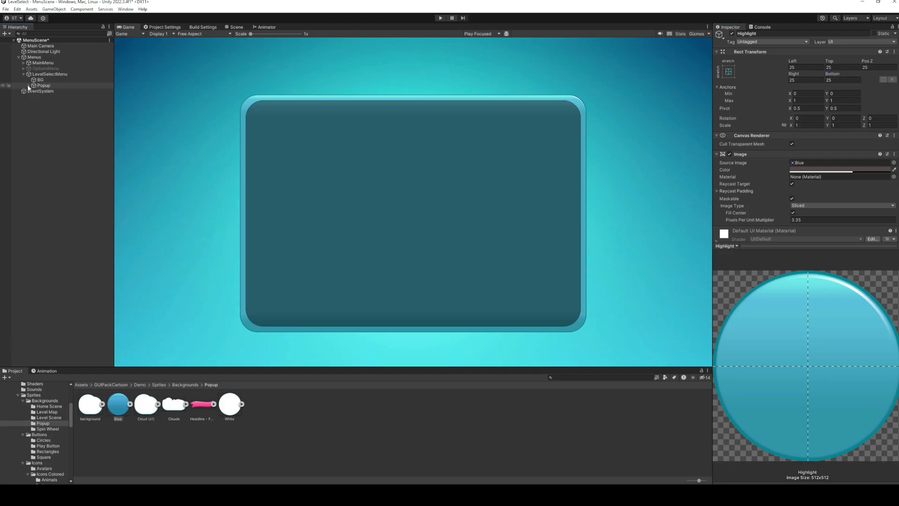
Add a UI button under LevelSelectMenu and give it the Yellow rectangle button sprite.
right_click(50, 74)
mouse_move(66, 225)
click(171, 299)
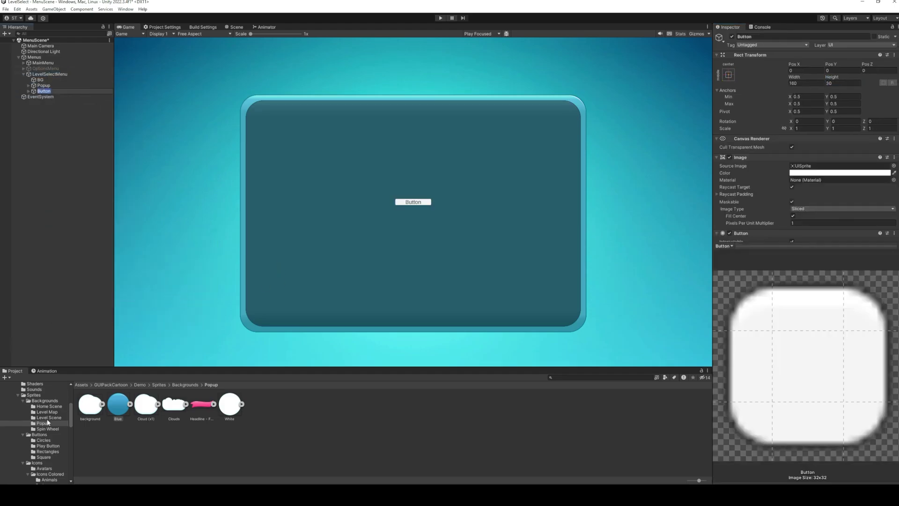
scroll(47, 422, down, 2)
click(47, 430)
drag(424, 404, 839, 166)
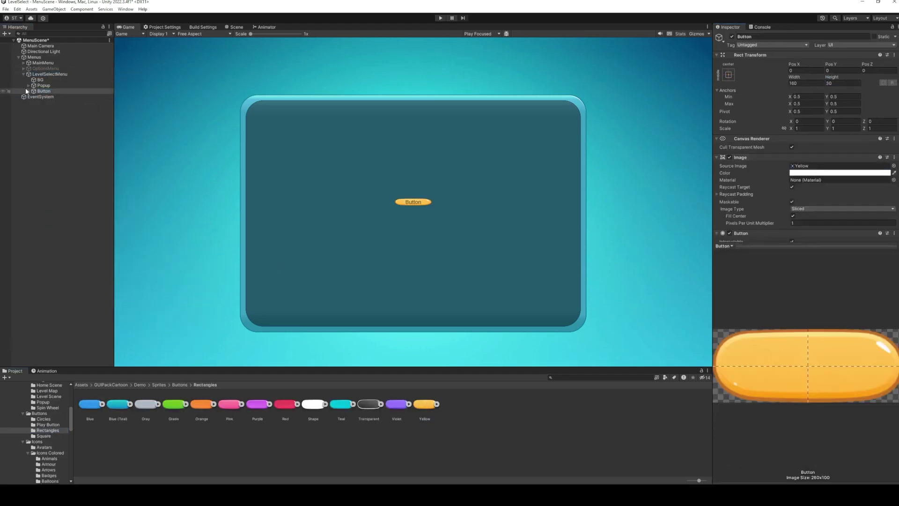
Replace the yellow button's text with a child image that uses the white Arrow - Left sprite.
right_click(47, 91)
mouse_move(66, 247)
click(150, 249)
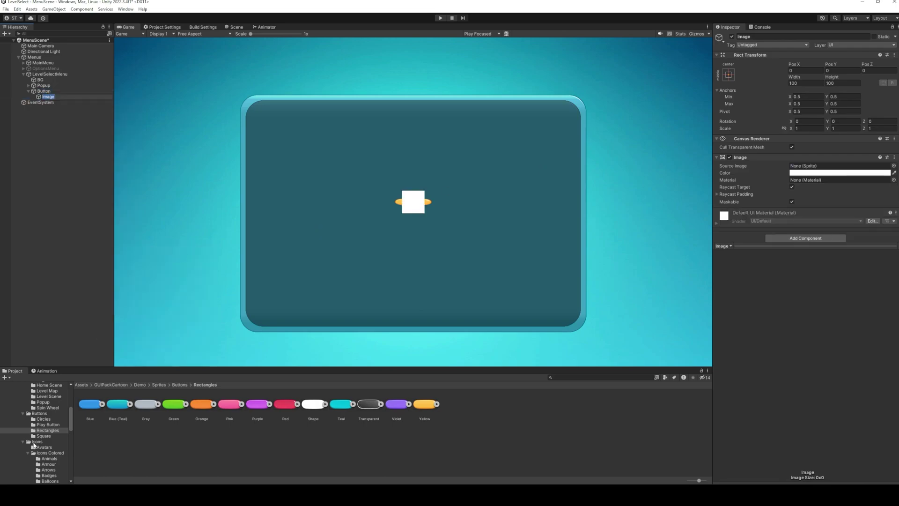
scroll(45, 465, down, 5)
click(48, 429)
drag(147, 405, 829, 165)
Set the yellow arrow button's width to 250 and height to 200.
click(44, 91)
drag(831, 77, 520, 189)
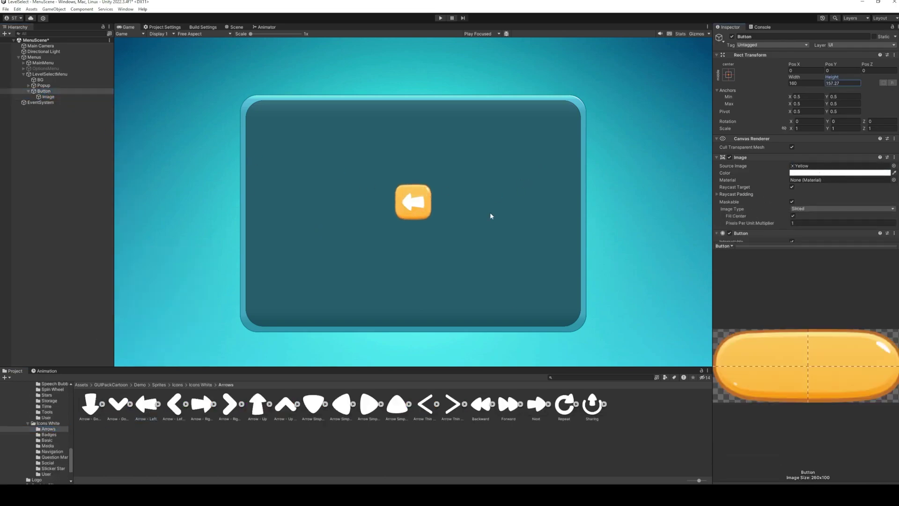
text(200)
key(shift+Tab)
text(250)
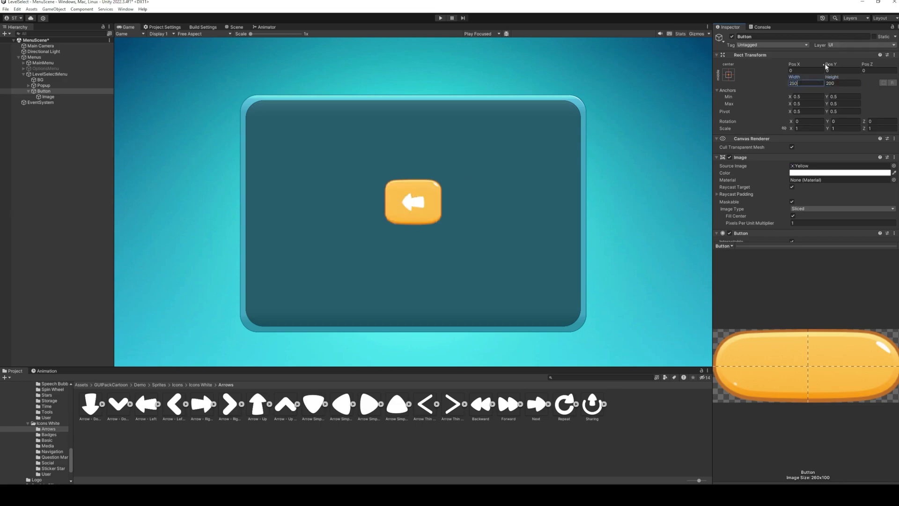
Anchor the yellow arrow button to the menu's top-left corner and position it at about X 169, Y -130.
drag(830, 65, 793, 76)
click(728, 75)
alt+click(741, 122)
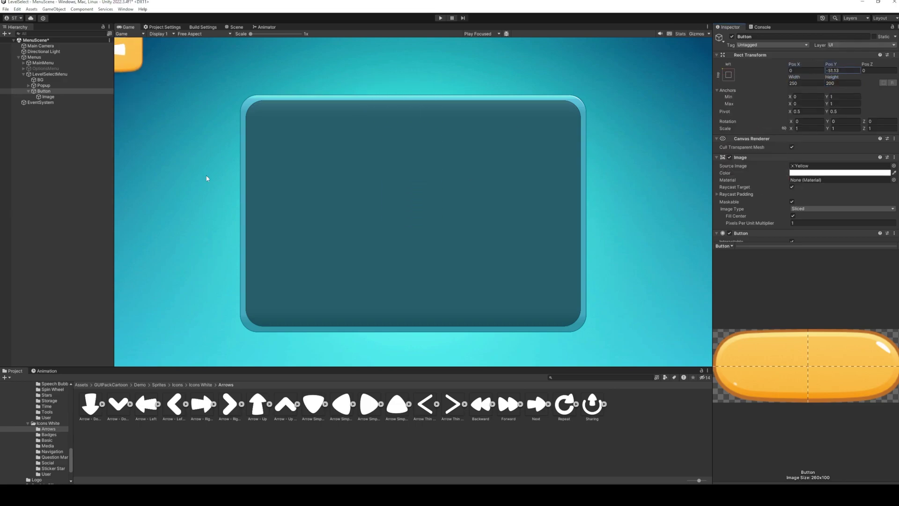
Duplicate the arrow image and turn the original into a black 120 by 120 outline, offset about 4 in X.
click(48, 96)
key(ctrl+d)
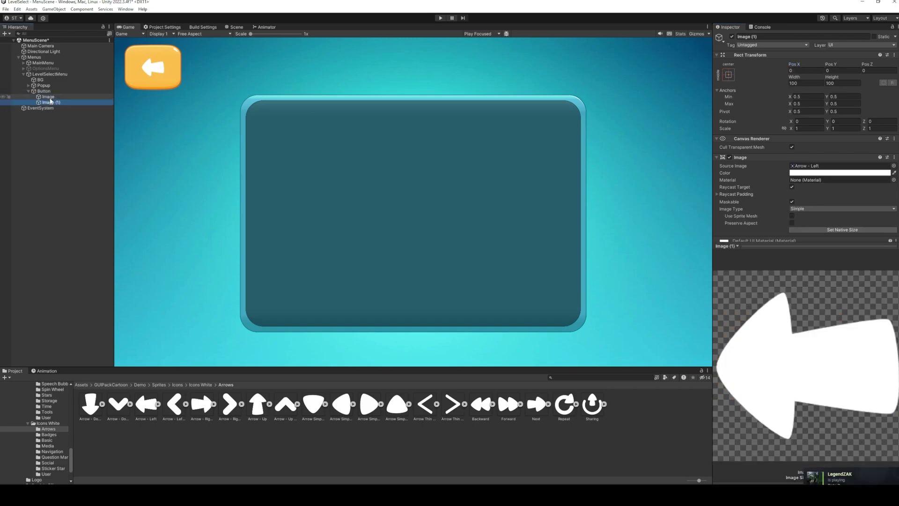
click(48, 96)
click(806, 83)
text(120)
key(Tab)
text(120)
click(840, 172)
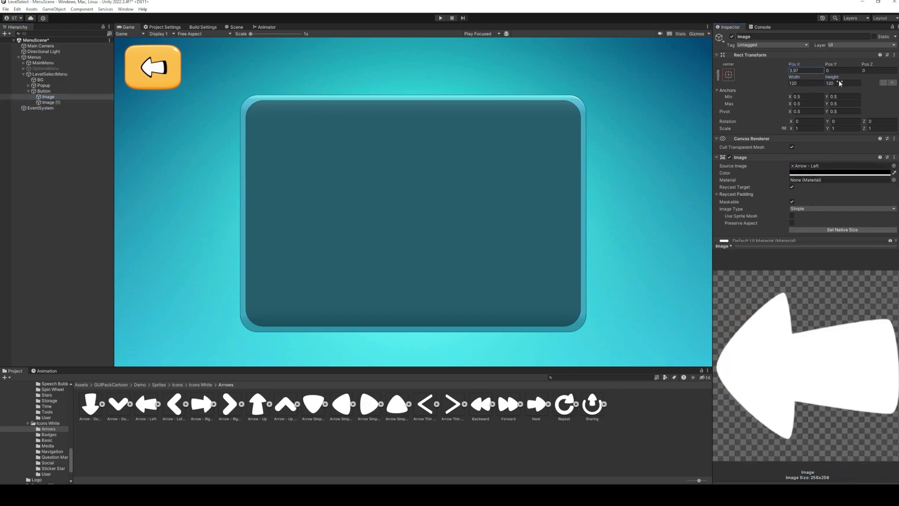
Rename the arrow button to ButtonBack and collapse it in the hierarchy.
click(44, 91)
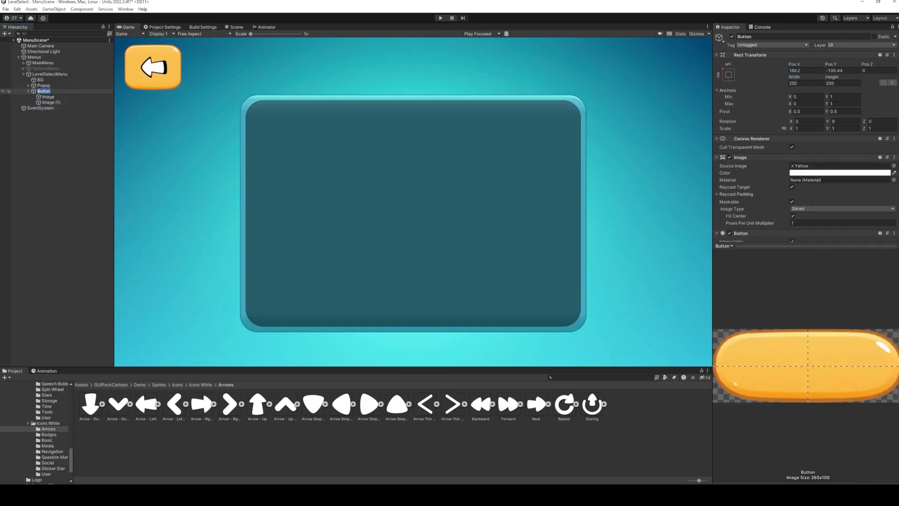
key(Return)
key(Left)
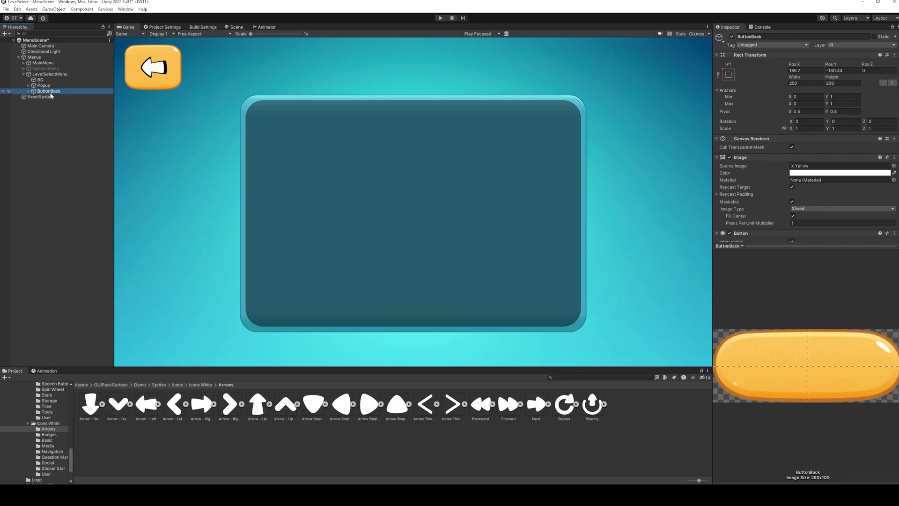
Add a UI image named LabelBG under LevelSelectMenu.
right_click(53, 74)
click(164, 235)
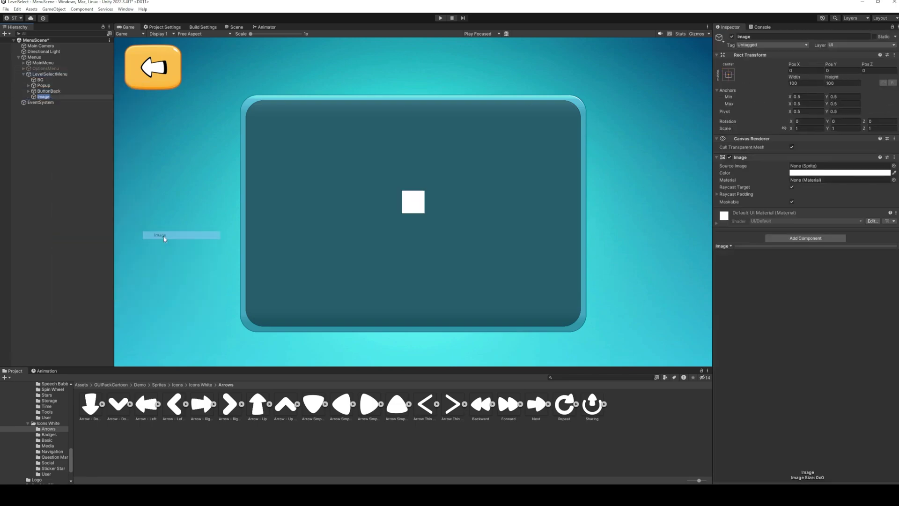
text(LabelBG)
key(Return)
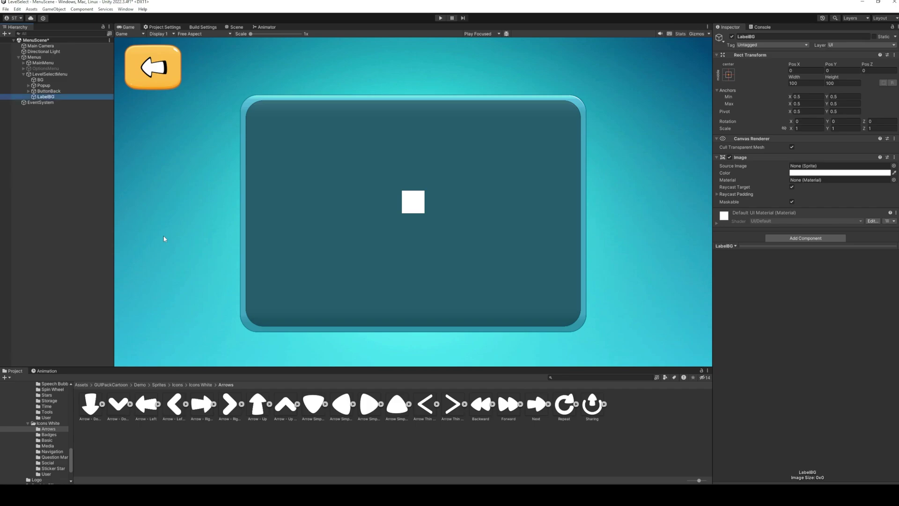
Make LabelBG a top-centred Teal rectangle sprite, 650 by 181.9, with a Pixels Per Unit Multiplier of 1.8.
scroll(62, 421, down, 2)
scroll(51, 417, up, 3)
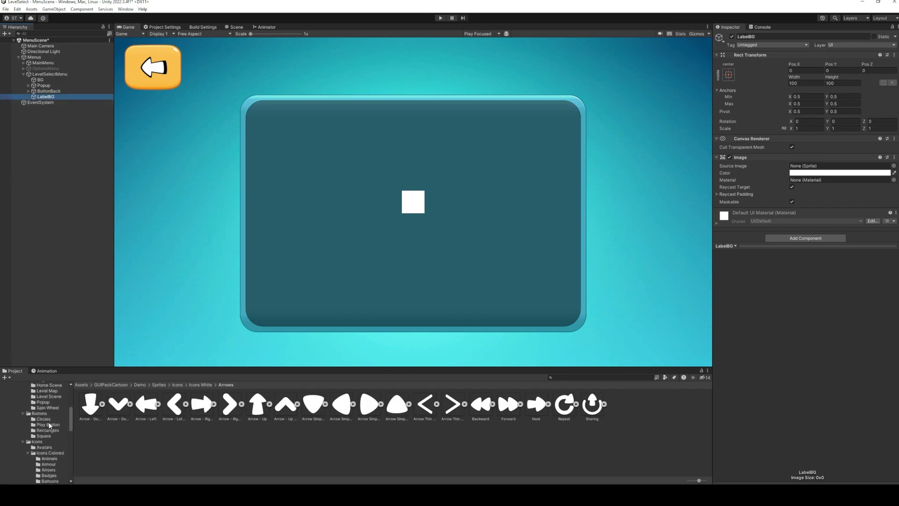
click(47, 430)
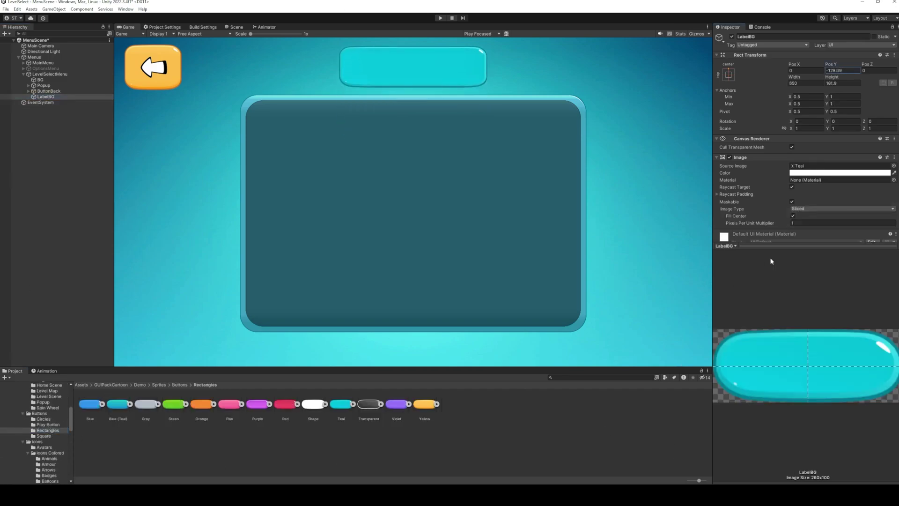
drag(773, 232, 772, 223)
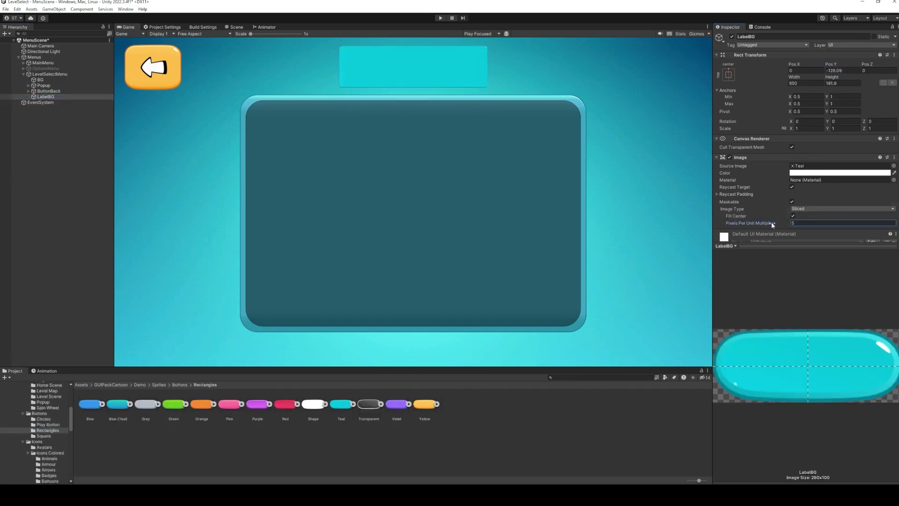
Nest a duplicate inside LabelBG using the Blue (Teal) sprite, about 613 by 147, with a Pixels Per Unit Multiplier of 1.4.
key(ctrl+d)
drag(48, 102, 56, 96)
drag(119, 403, 841, 165)
drag(795, 76, 650, 55)
drag(832, 77, 818, 80)
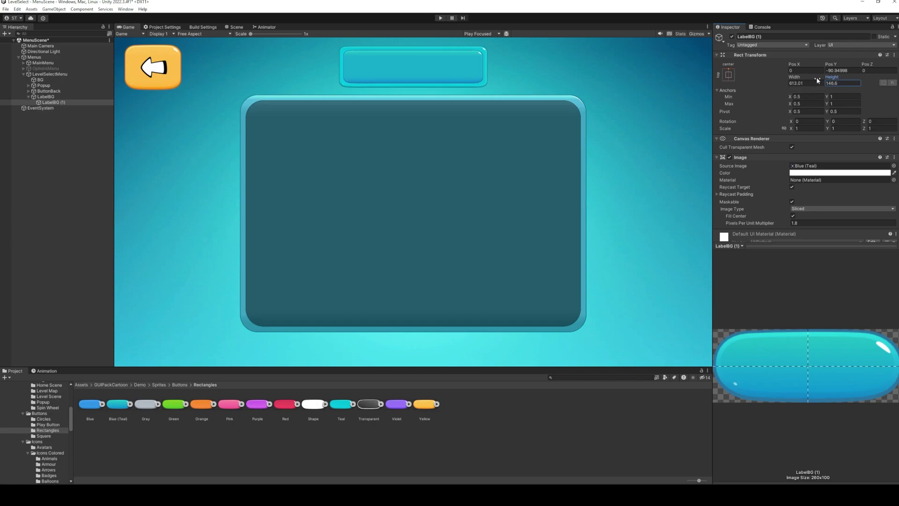
scroll(799, 151, down, 2)
drag(784, 184, 784, 183)
Add a TextMeshPro text under LabelBG reading SELECT LEVEL.
right_click(52, 97)
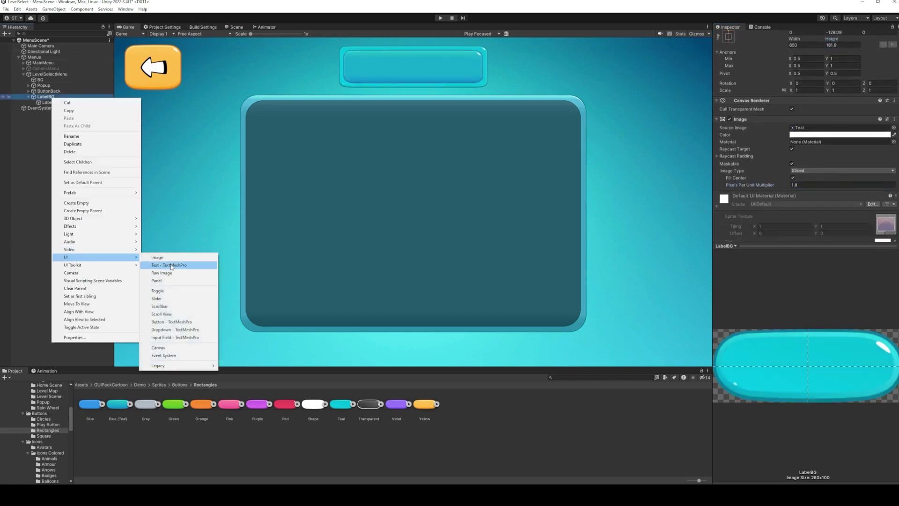
click(180, 263)
key(ctrl+a)
text(SELECT LEVEL)
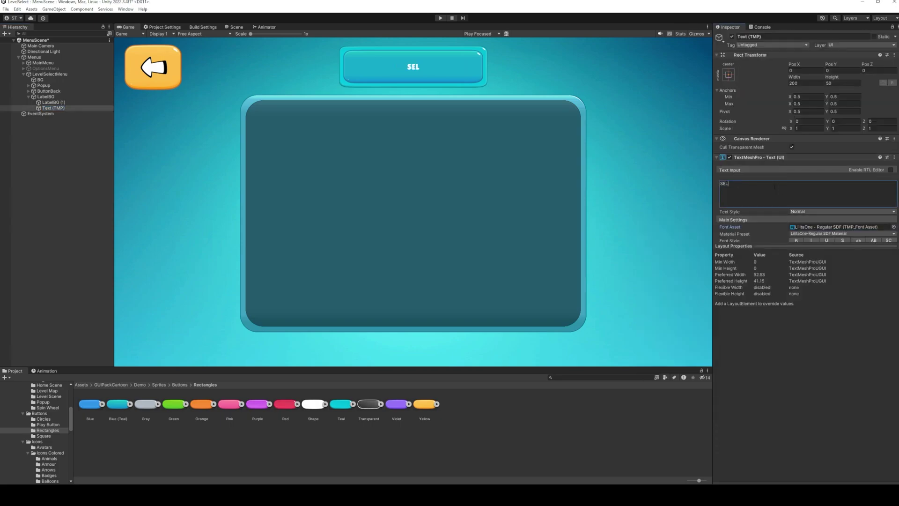
Set the SELECT LEVEL font size to 86 and widen its text box so the title fits on one line.
scroll(806, 187, down, 2)
drag(728, 211, 749, 211)
scroll(806, 140, up, 2)
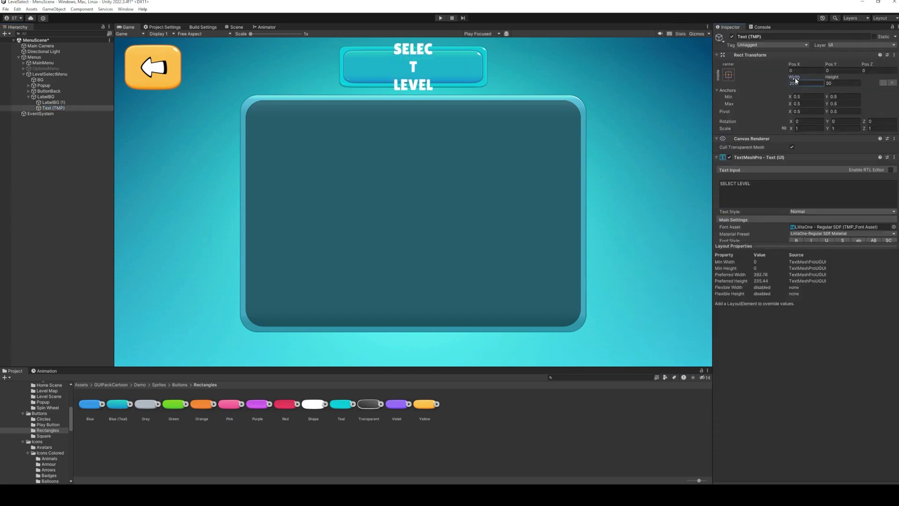
drag(795, 77, 808, 84)
key(Return)
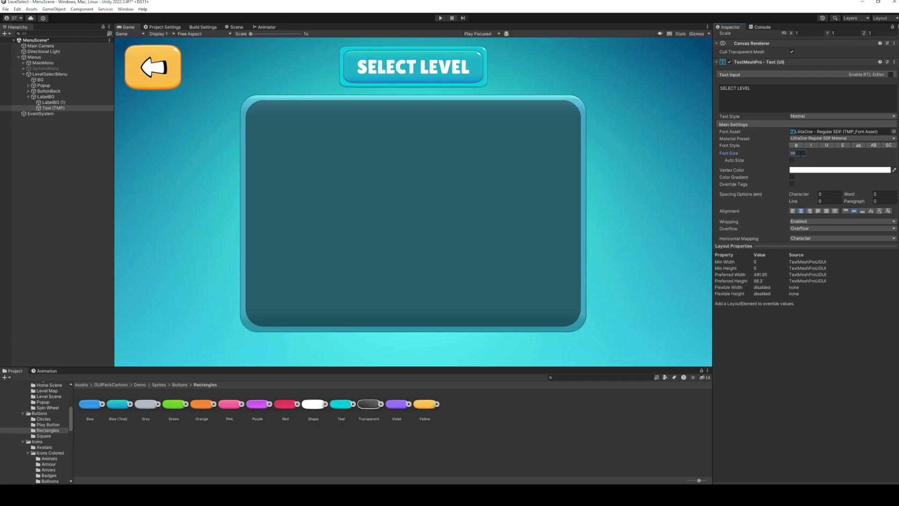
Change the inner label's sprite to Blue, save the scene and collapse LabelBG.
click(51, 103)
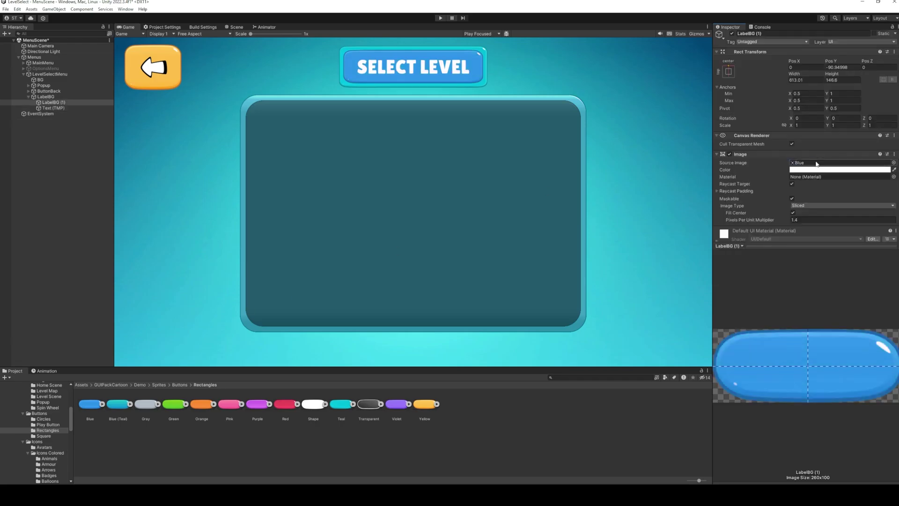
key(ctrl+s)
click(29, 97)
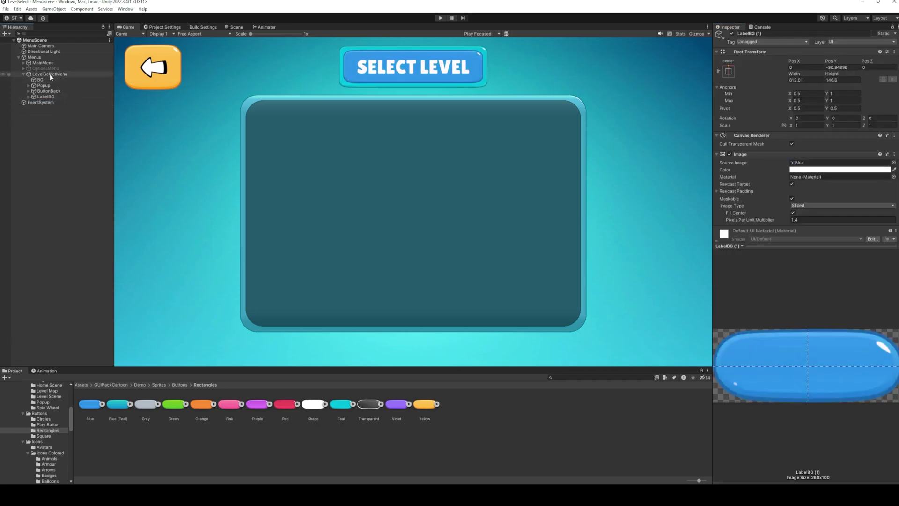
Create a new script component named LevelSelectionMenuManager on LevelSelectMenu.
click(51, 74)
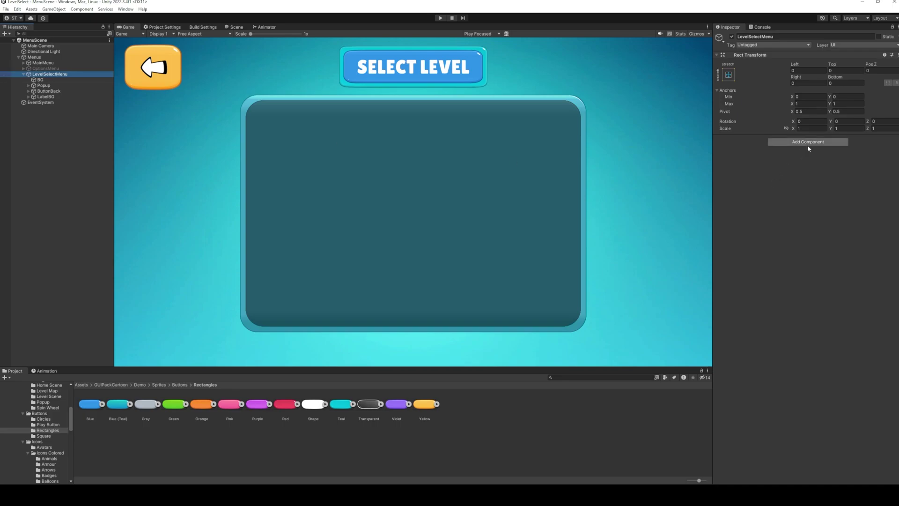
click(808, 146)
text(Lev)
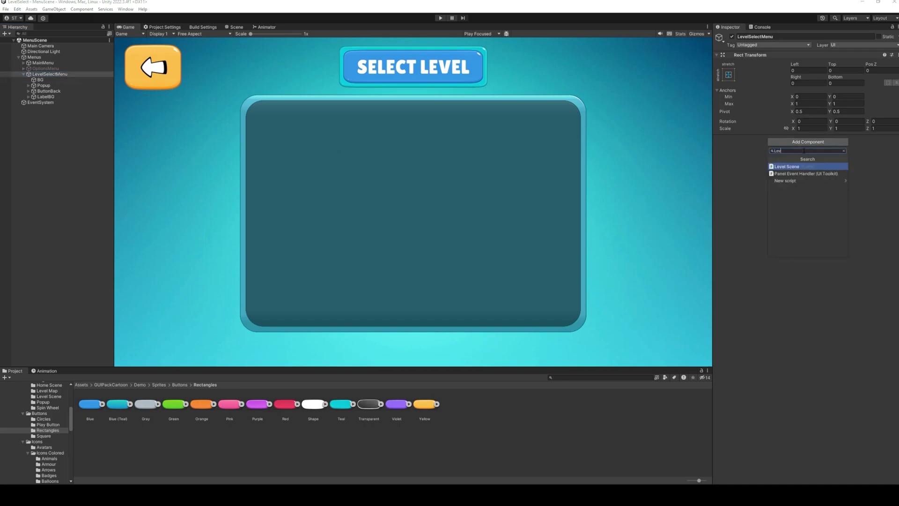
text(elSelectionMenuManager)
key(Return)
key(Return)
Show the root Assets folder and open the LevelSelectionMenuManager script in Visual Studio.
scroll(41, 400, up, 6)
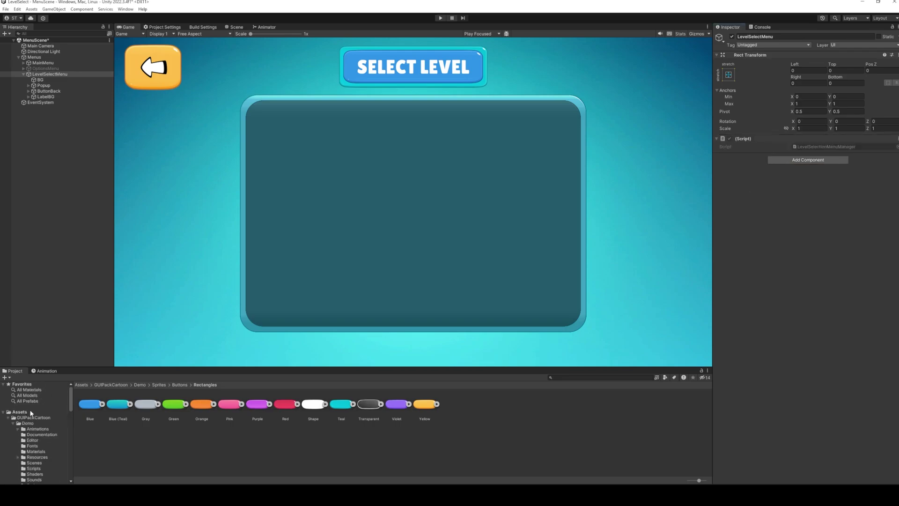
click(31, 413)
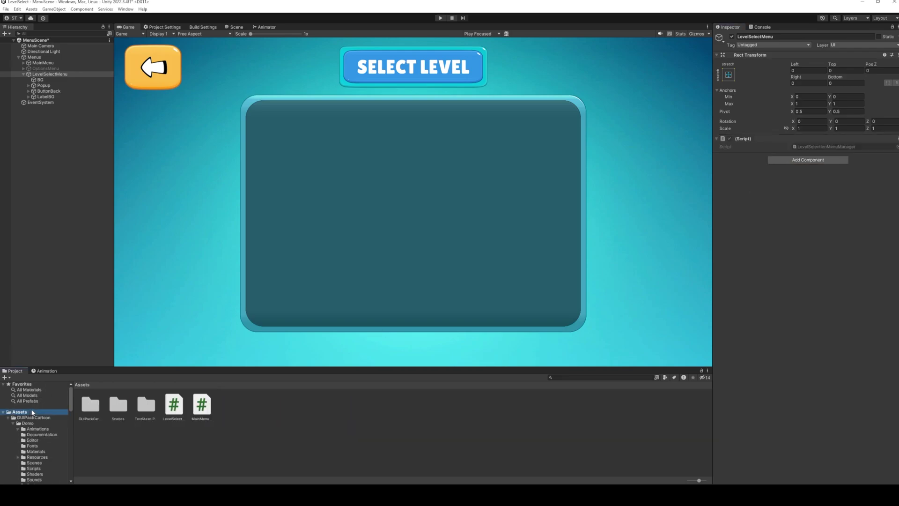
double_click(821, 147)
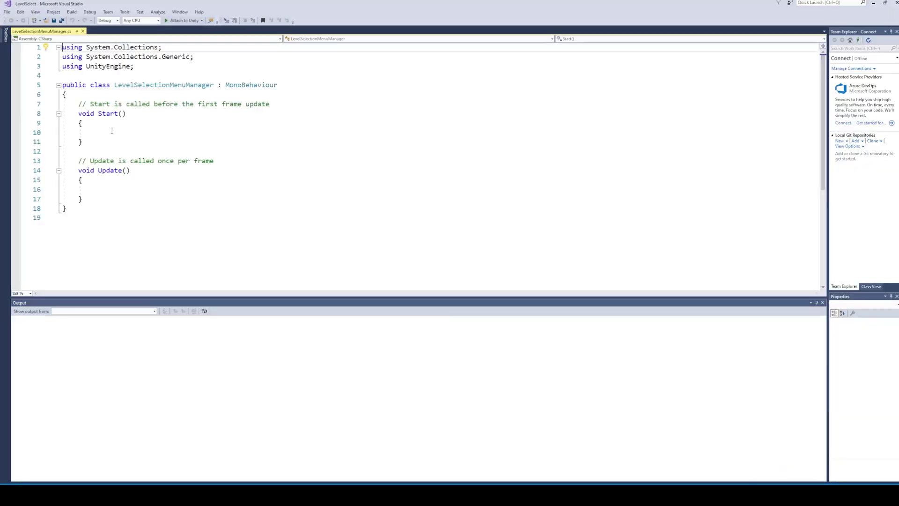
Add an empty public void OnClickBack() method above Start in the LevelSelectionMenuManager class.
click(111, 130)
click(93, 99)
key(Return)
key(Return)
key(Up)
text(public)
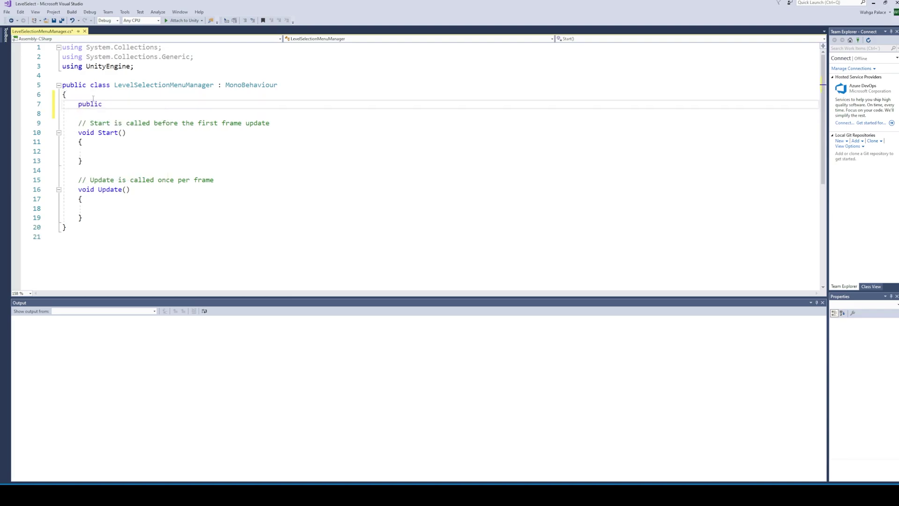
text( void OnClickBack)
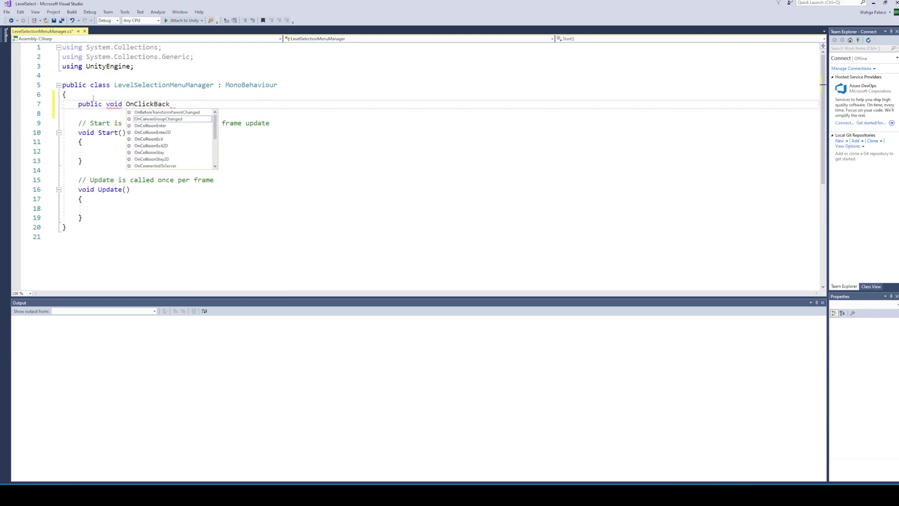
text(())
key(Return)
text({)
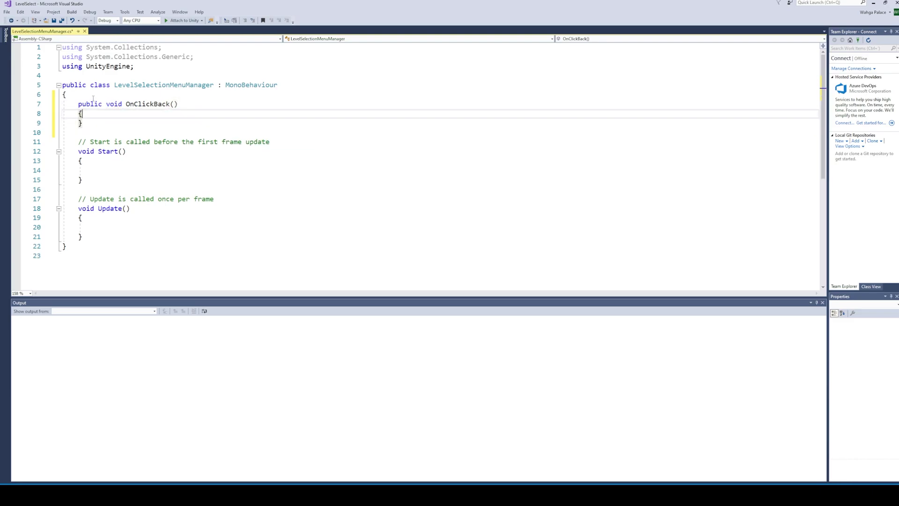
Make OnClickBack call this.gameObject.SetActive(false); and save the script.
key(Return)
text(this.gameObject.SetActive(false);)
key(ctrl+s)
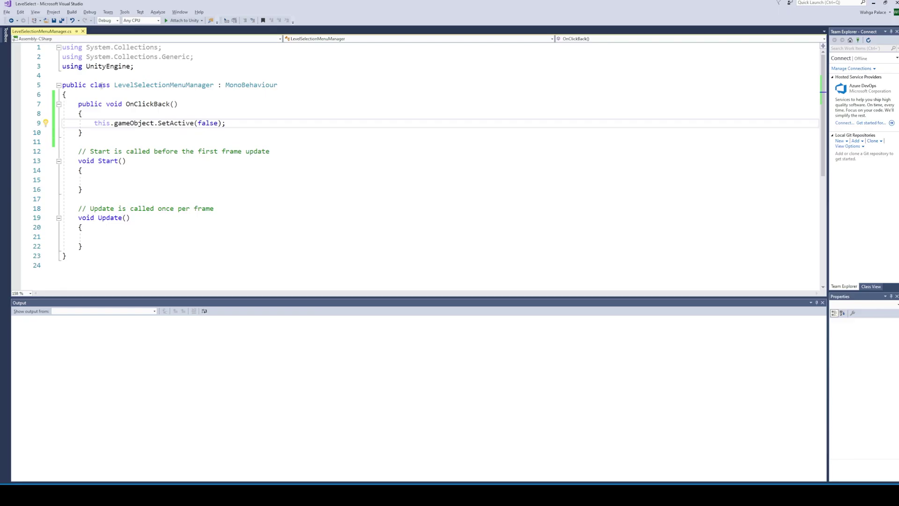
Back in Unity, give ButtonBack an On Click event on LevelSelectMenu that calls LevelSelectionMenuManager.OnClickBack.
key(alt+Tab)
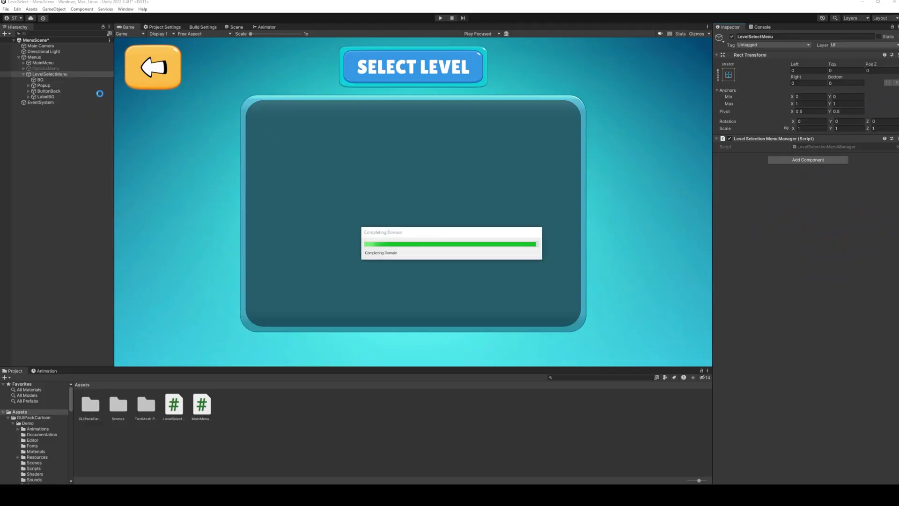
click(62, 91)
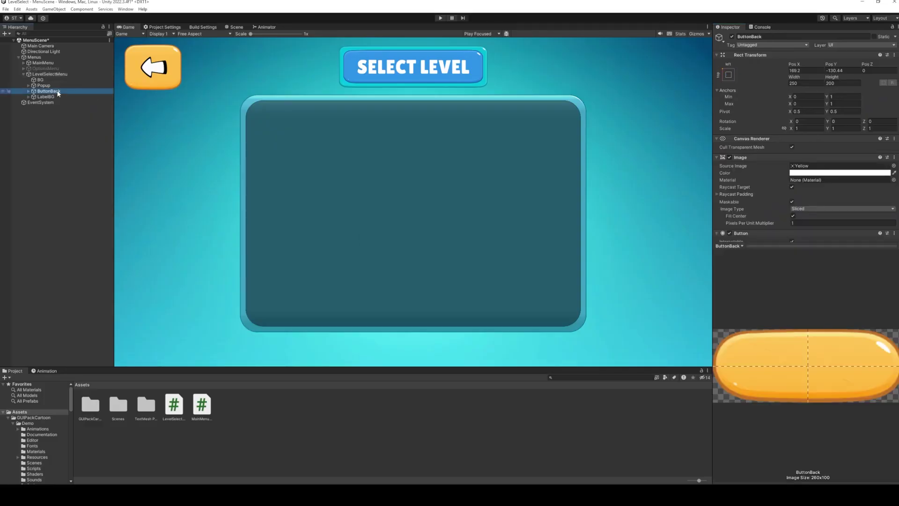
scroll(869, 189, down, 5)
click(879, 207)
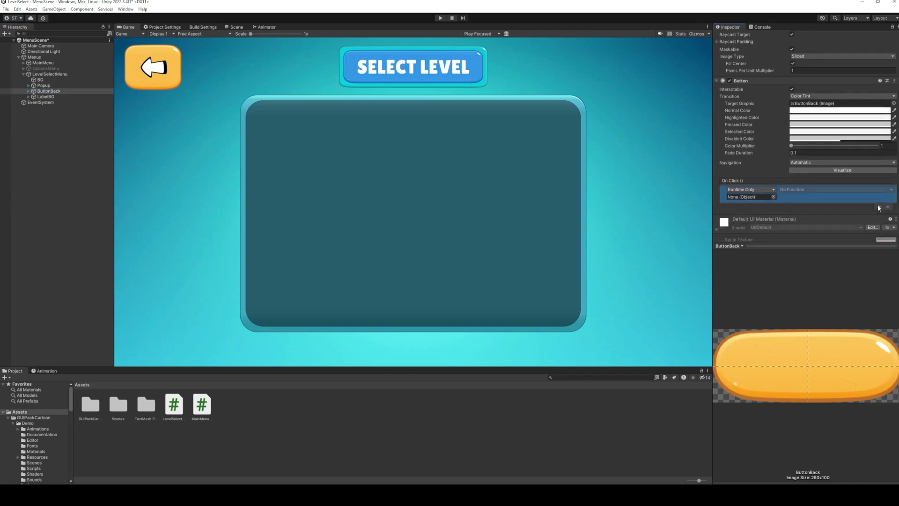
drag(45, 75, 761, 198)
click(794, 191)
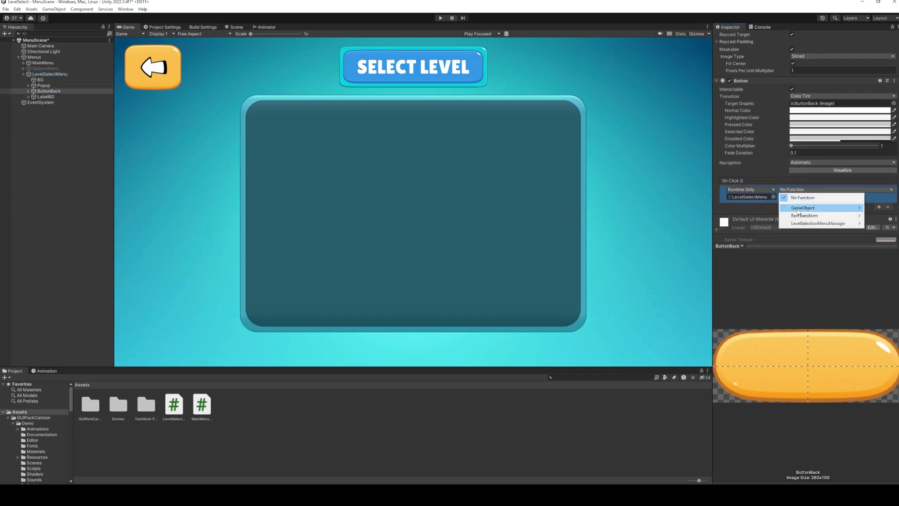
mouse_move(820, 224)
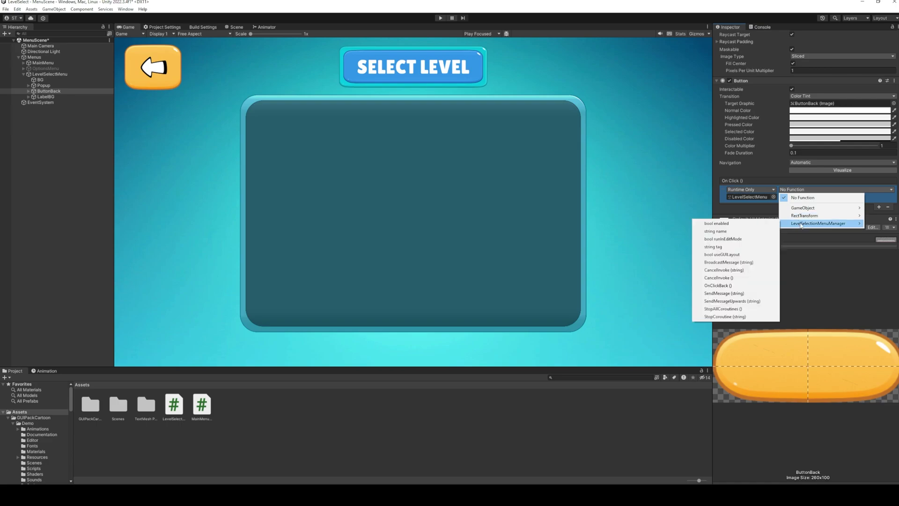
click(734, 288)
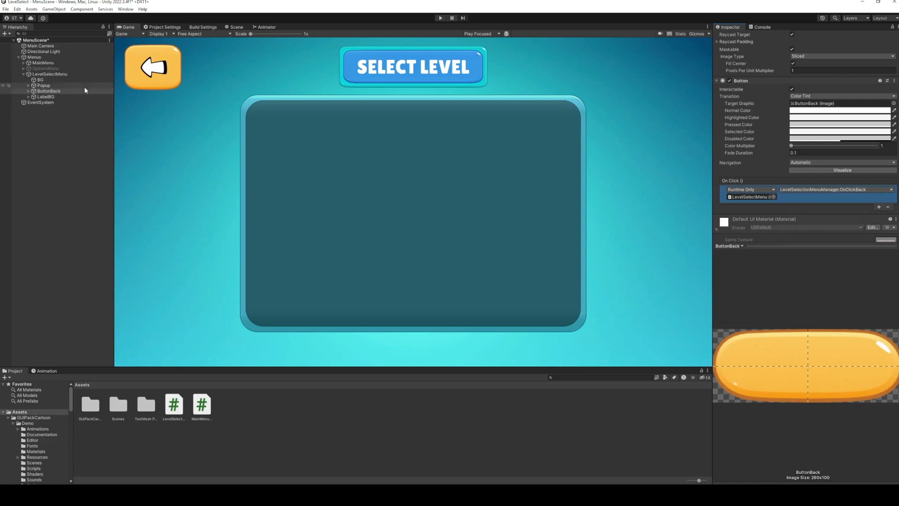
Deactivate LevelSelectMenu, expand MainMenu and locate the object assigned to BTN_Play's On Click event.
click(52, 75)
key(alt+shift+a)
click(40, 63)
click(23, 63)
click(47, 80)
click(751, 197)
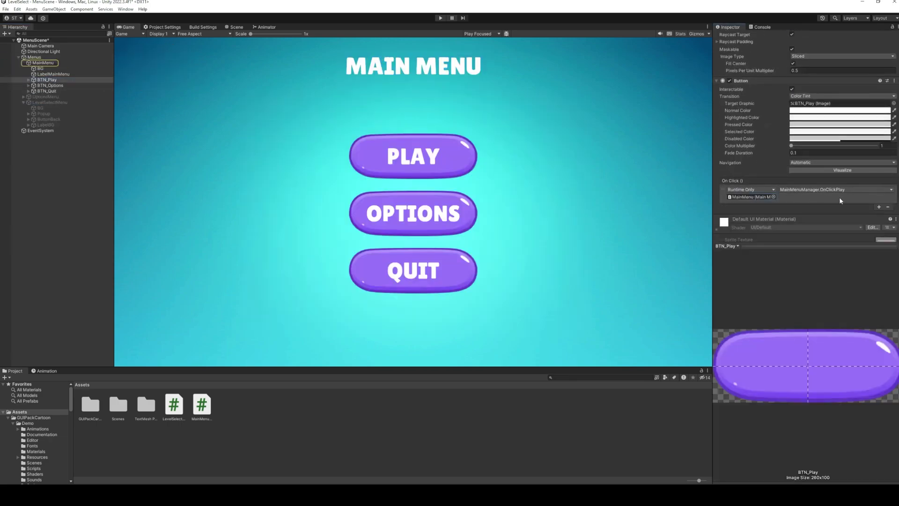
Open the MainMenuManager script in Visual Studio and delete the existing code inside OnClickPlay.
double_click(201, 406)
drag(259, 158, 94, 150)
key(BackSpace)
Add LevelSelectMenu to the public GameObject declaration alongside OptionsMenu.
click(199, 114)
text(,LevelSelectMen)
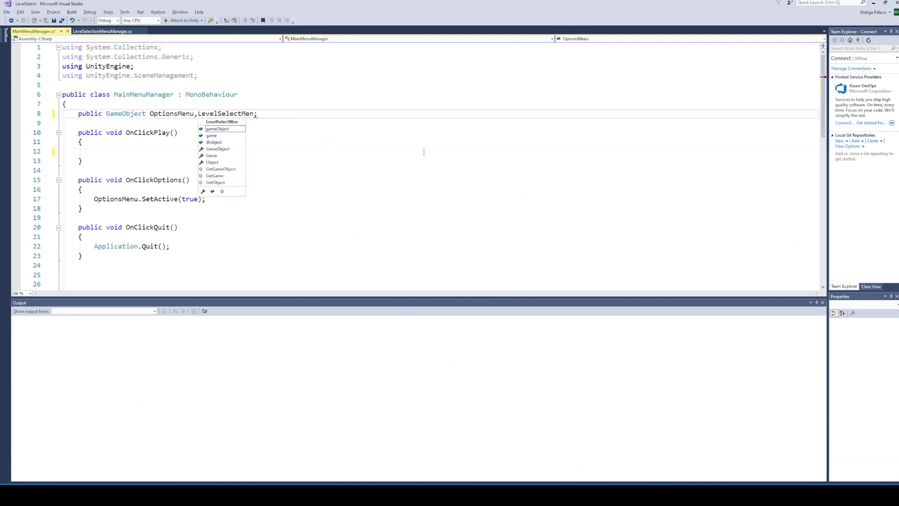
text(u)
Make OnClickPlay activate the level select menu with SetActive(true), save the script and return to Unity.
click(337, 153)
text(levels.SetActive(true);)
key(ctrl+s)
key(alt+Tab)
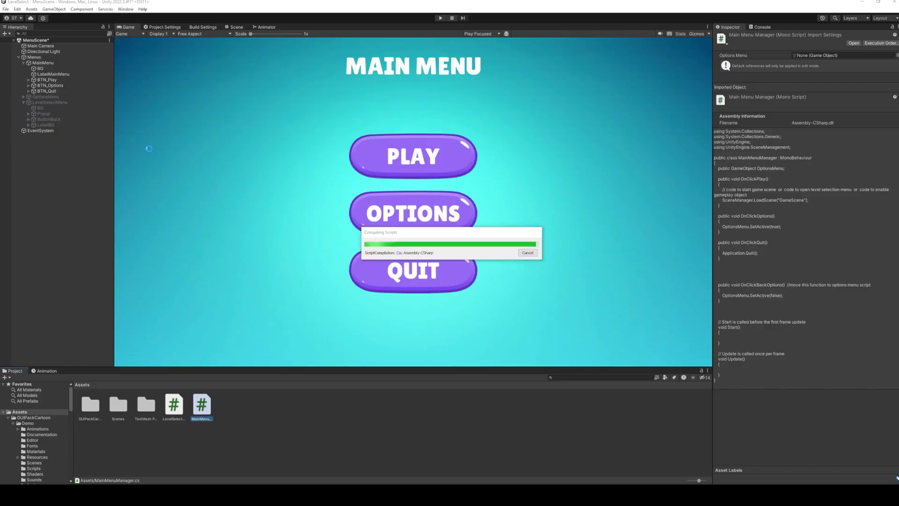
Assign LevelSelectMenu to MainMenu's Level Select Menu reference and test opening and closing the level menu in play mode.
click(42, 63)
drag(50, 102, 810, 164)
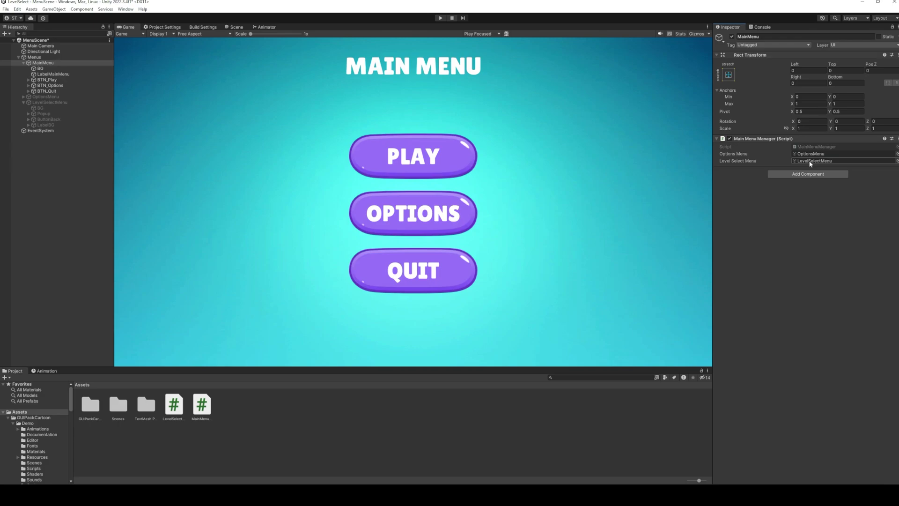
click(441, 18)
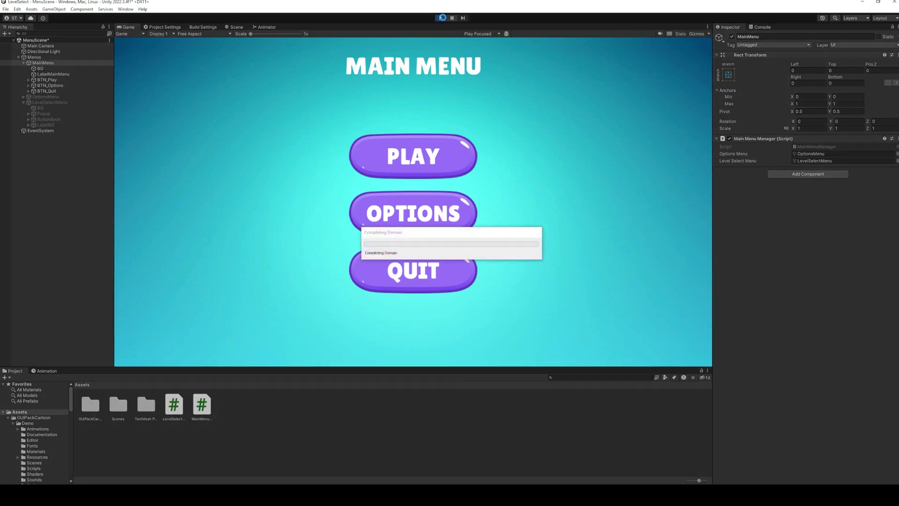
click(456, 145)
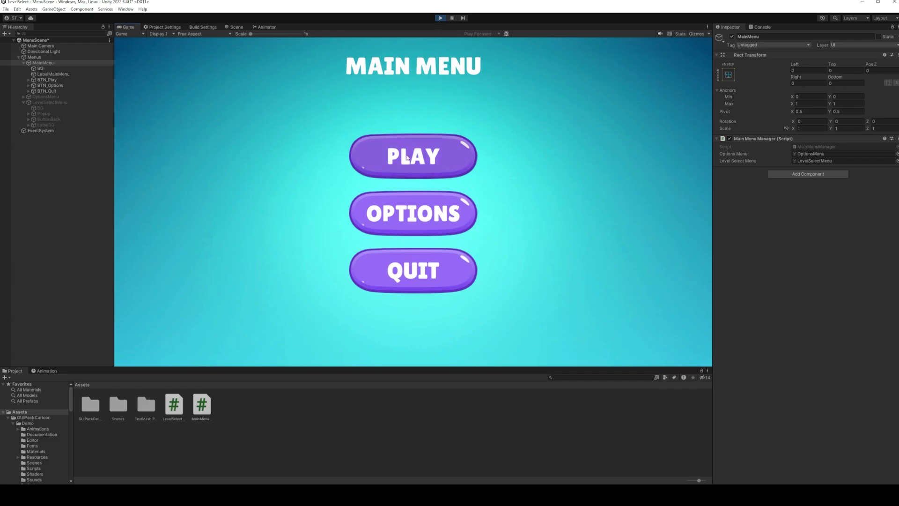
click(157, 71)
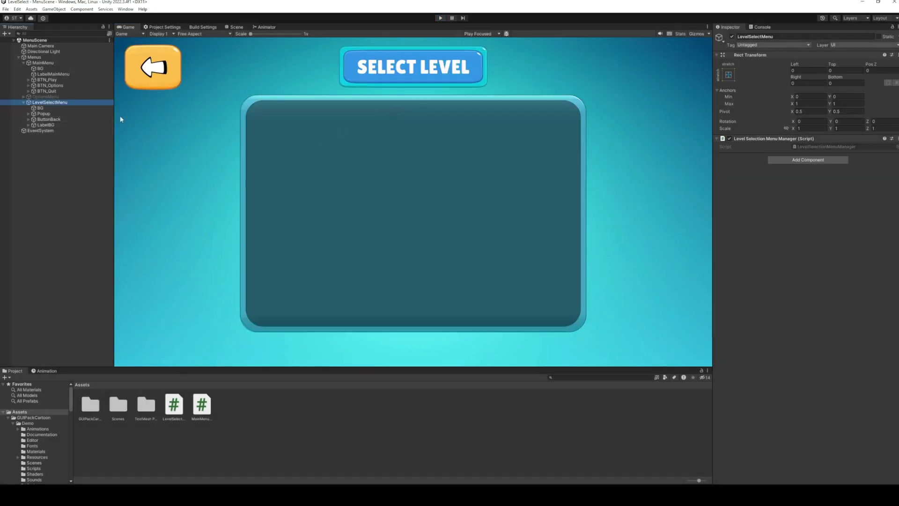
Add a scroll view named LevelScrollView inside Popup and delete its horizontal and vertical scrollbars.
click(53, 114)
key(Right)
right_click(53, 115)
mouse_move(93, 273)
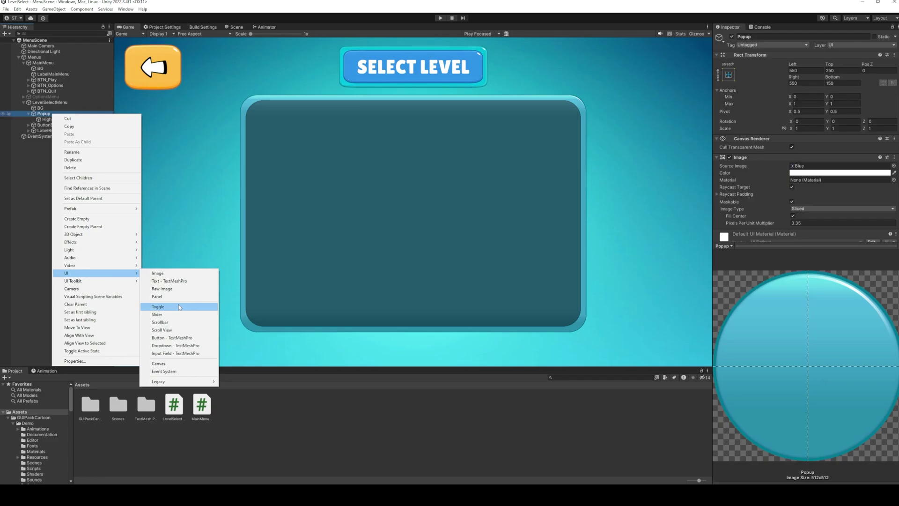
click(175, 330)
text(LevelScrollView)
key(Return)
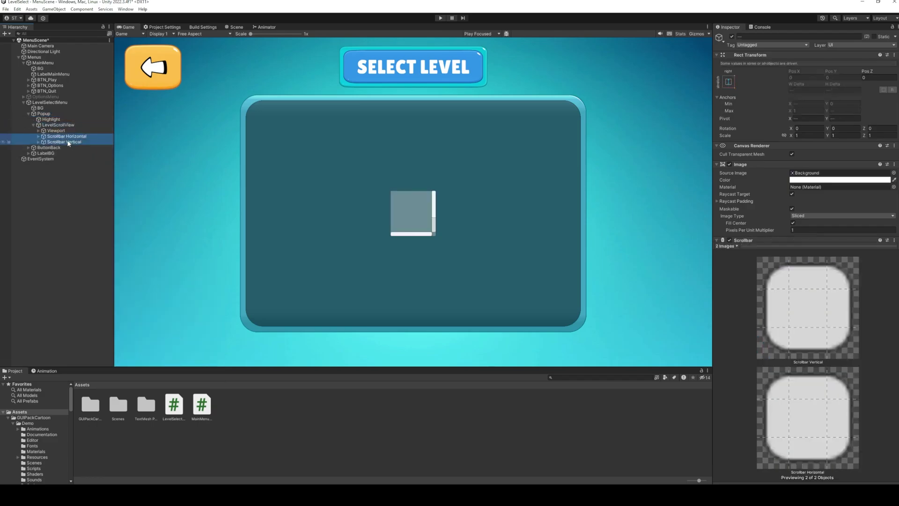
Enlarge LevelScrollView to about 1328 by 993 and set its background image's alpha to 0.
drag(831, 77, 293, 187)
drag(795, 77, 823, 265)
click(819, 173)
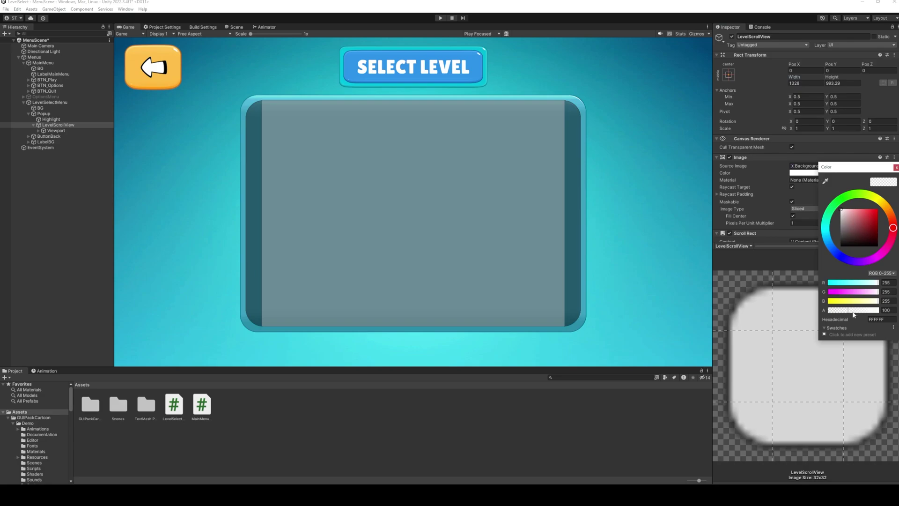
drag(849, 311, 826, 311)
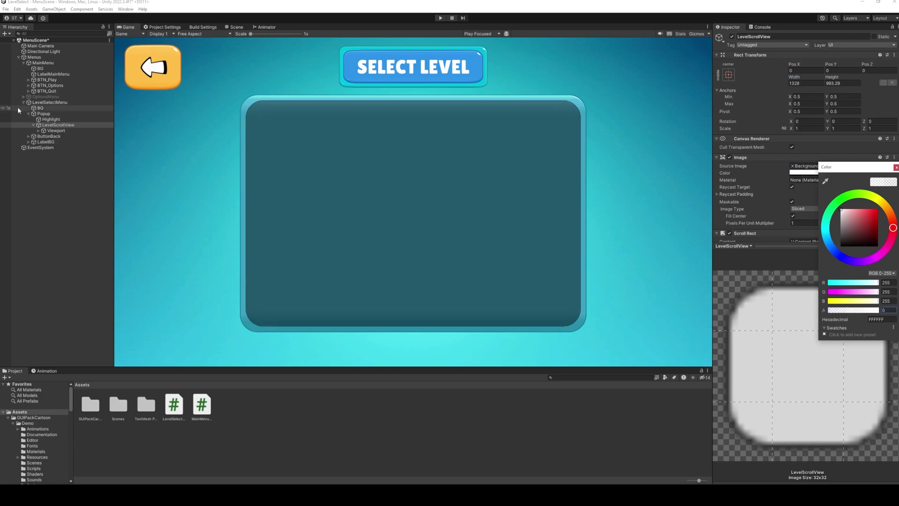
Add a Grid Layout Group component to the Content object inside LevelScrollView's Viewport.
click(38, 130)
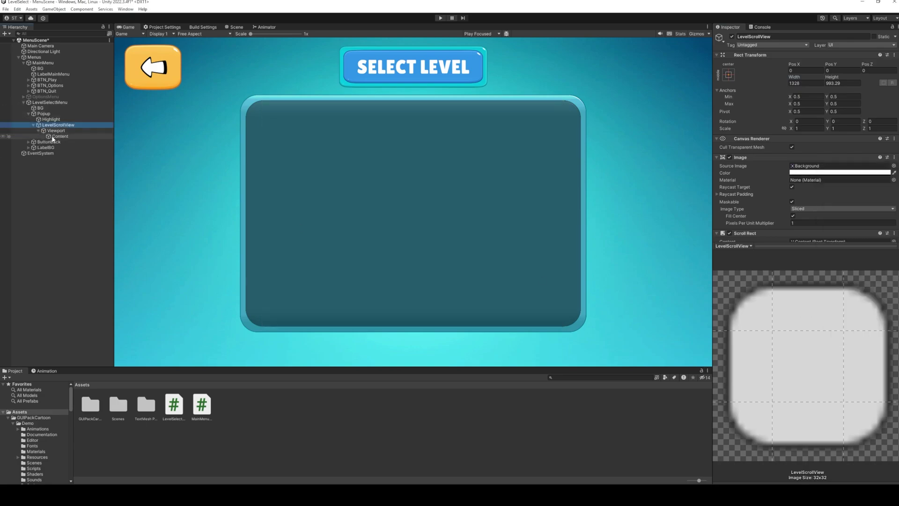
click(53, 136)
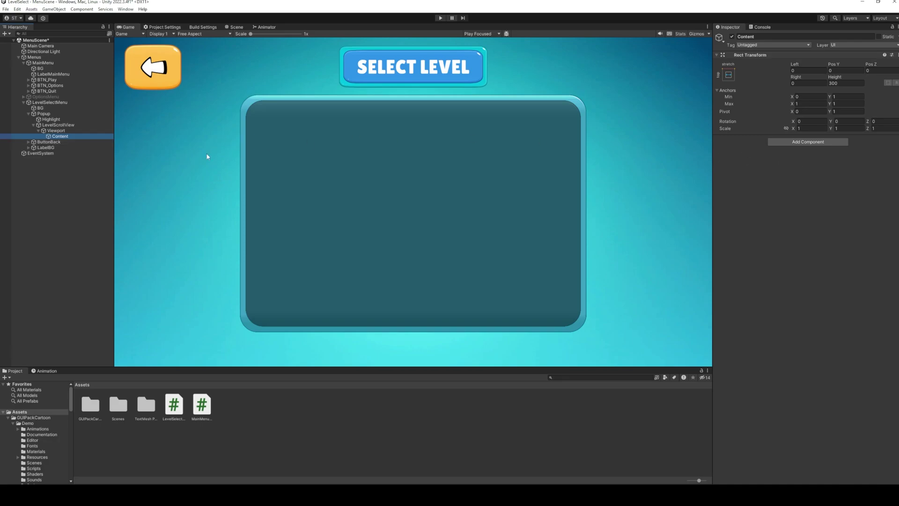
click(808, 142)
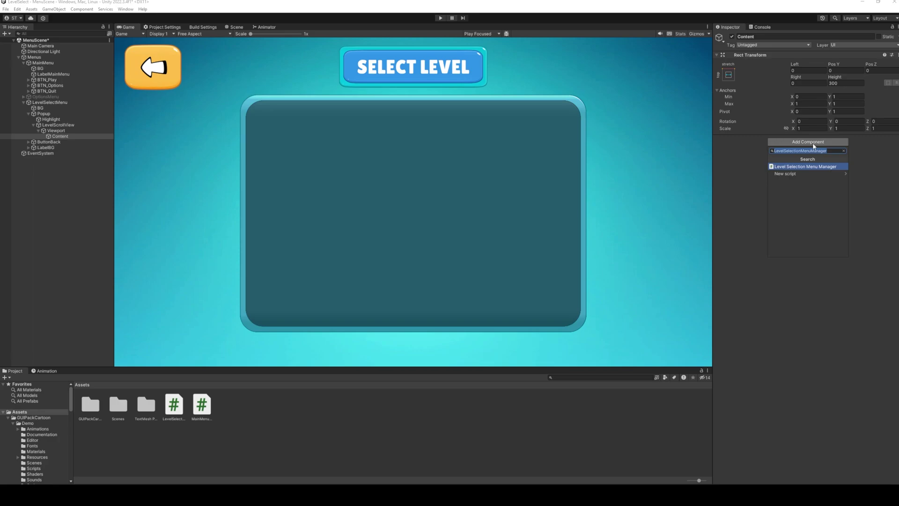
text(grid layout)
key(Return)
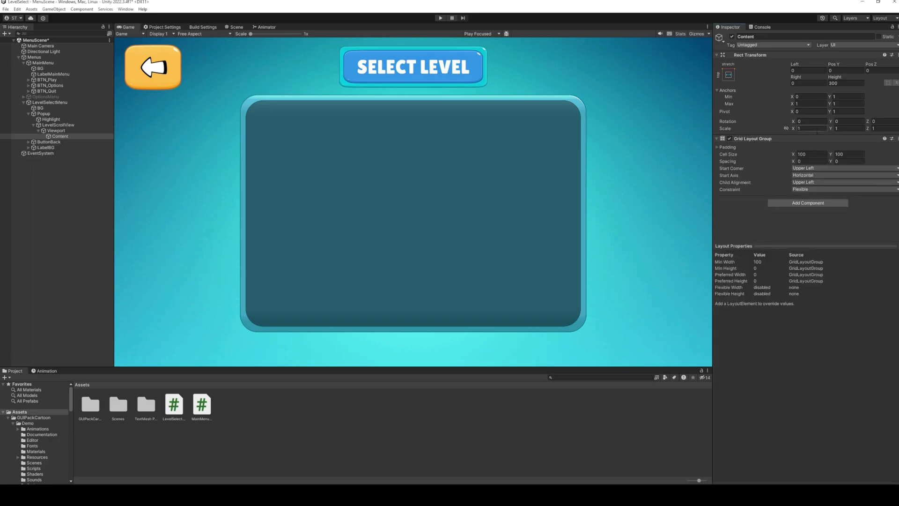
Create a TextMeshPro button under Content, name it Level (1), and delete its default text child.
right_click(63, 137)
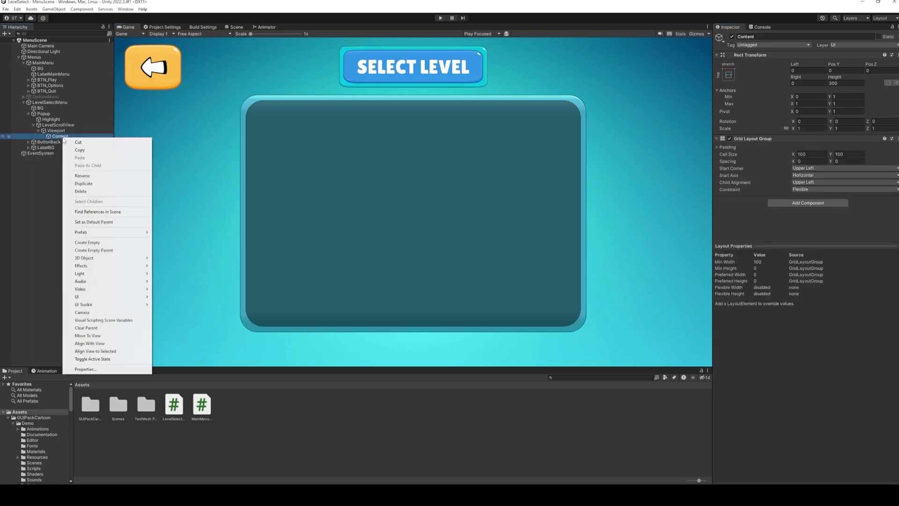
mouse_move(111, 298)
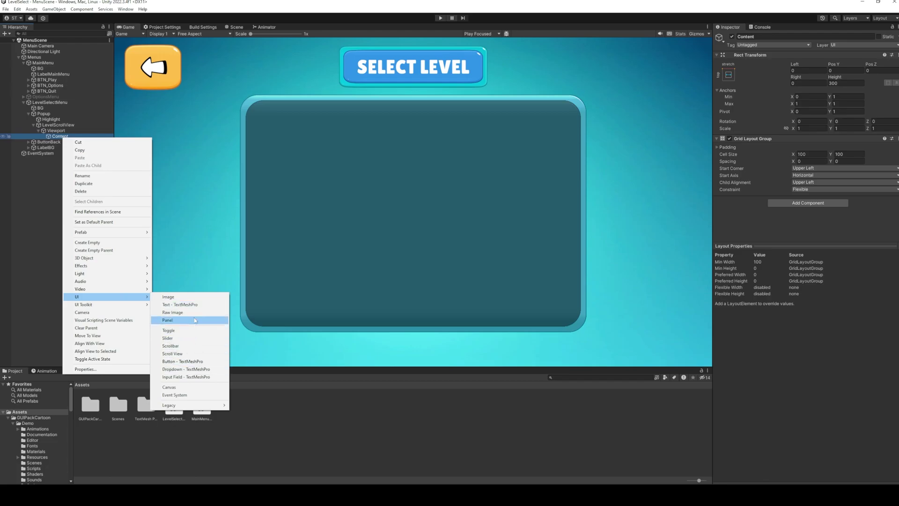
click(203, 362)
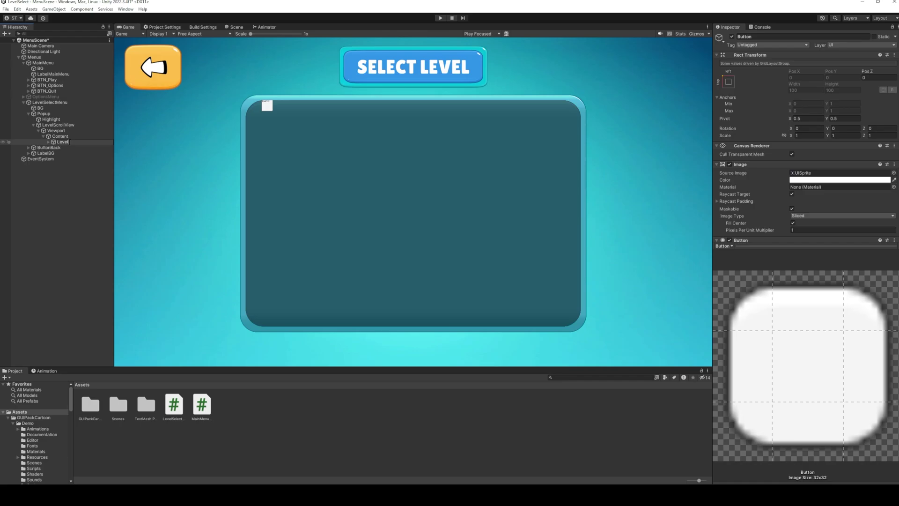
text(Level (1))
key(Return)
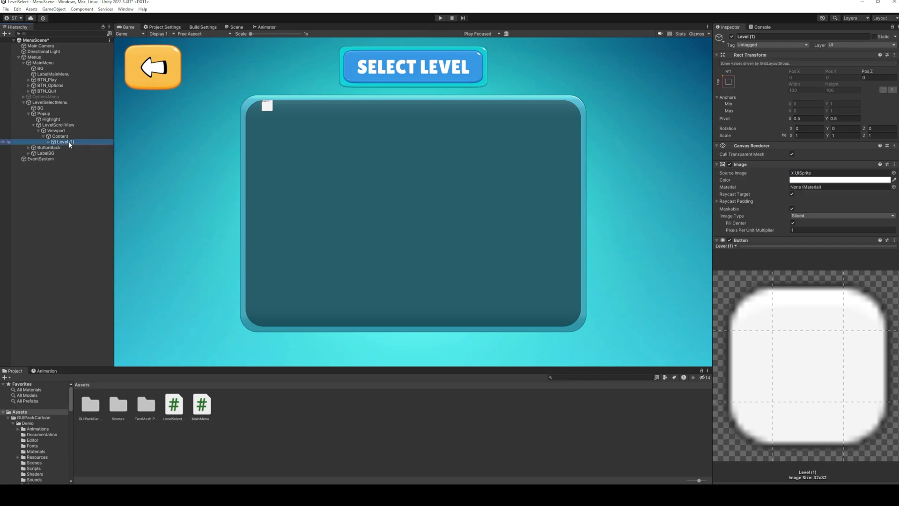
click(48, 142)
click(72, 148)
key(Delete)
Give the Level (1) button the Green rectangle sprite and set its Pixels Per Unit Multiplier to 2.
click(73, 141)
scroll(37, 436, down, 5)
click(47, 435)
drag(173, 404, 813, 175)
scroll(792, 161, down, 5)
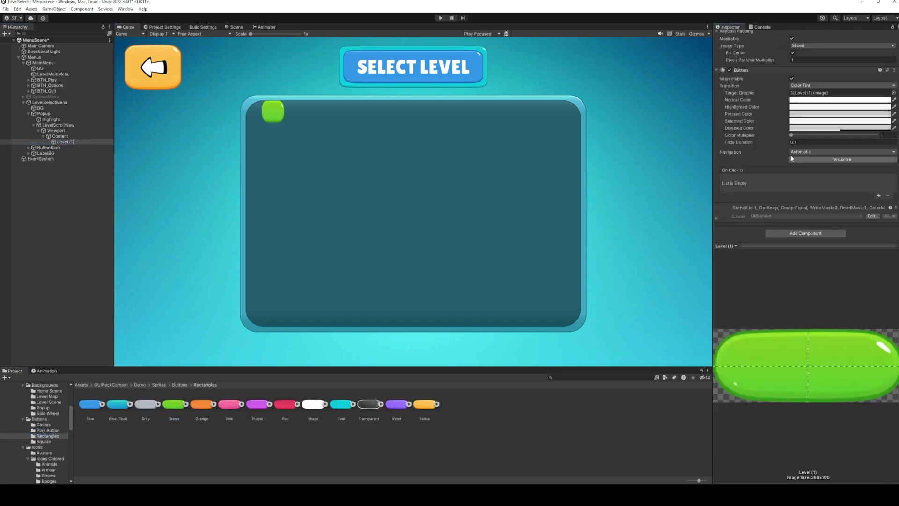
click(751, 117)
text(2)
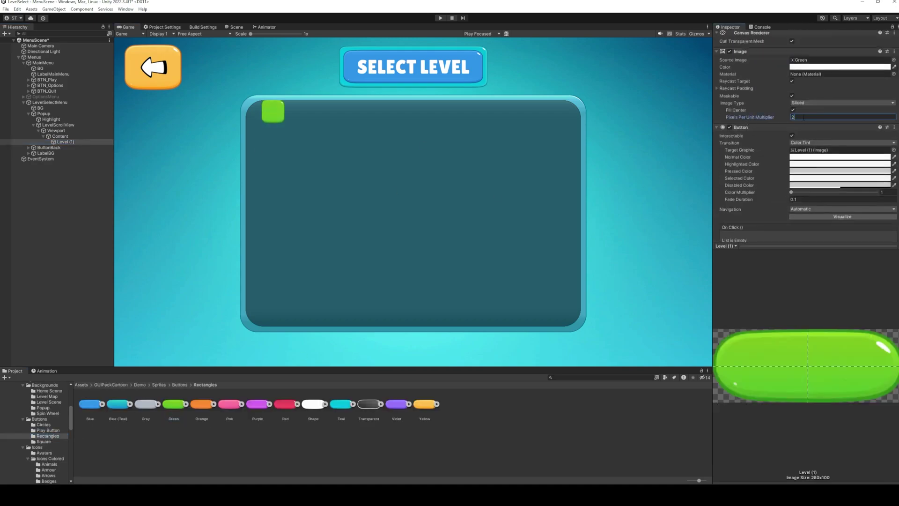
Set the cell size of Content's Grid Layout Group to 225 by 225.
click(59, 136)
drag(793, 154, 889, 159)
click(813, 154)
text(200)
key(BackSpace)
key(BackSpace)
text(25)
key(Tab)
text(225)
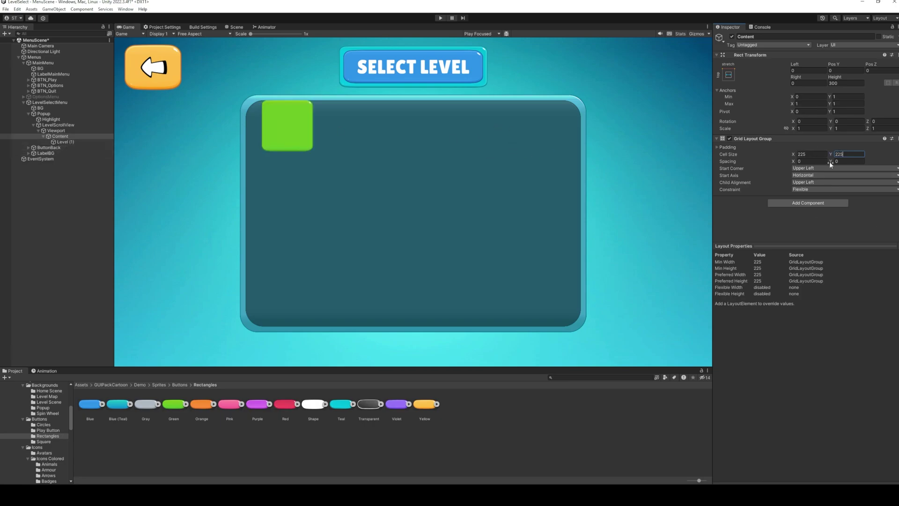
Set the top padding of Content's Grid Layout Group to 35 and save the scene.
drag(832, 162, 107, 198)
click(718, 148)
drag(740, 170, 785, 174)
text(35)
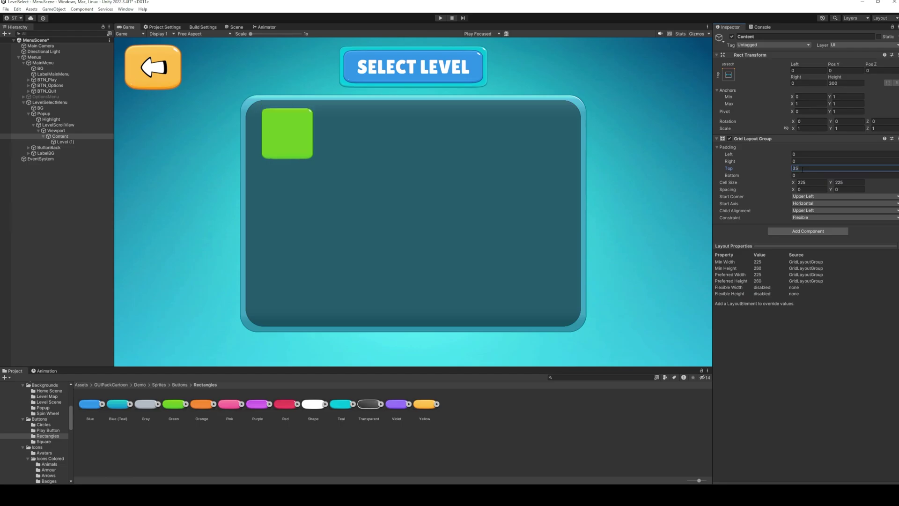
click(83, 175)
key(ctrl+s)
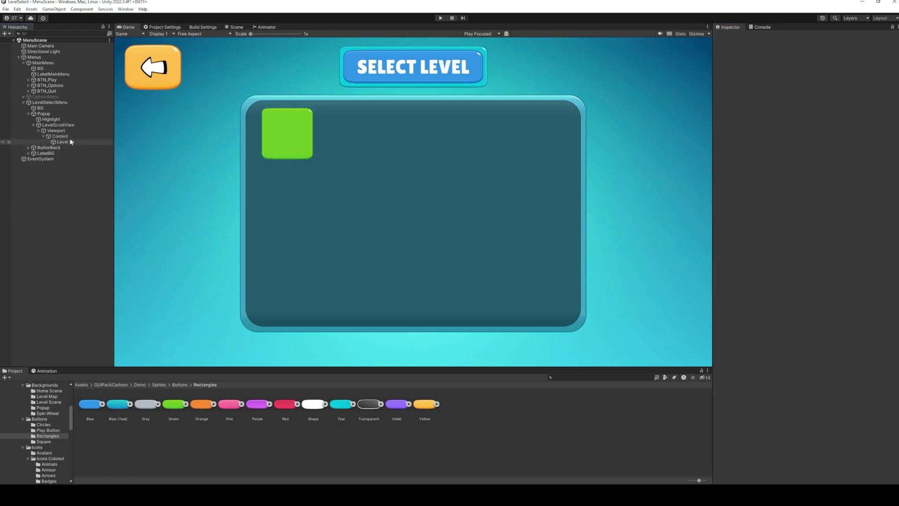
Add a TextMeshPro text child to Level (1) reading 1, using the LilitaOne - Regular SDF font.
right_click(65, 142)
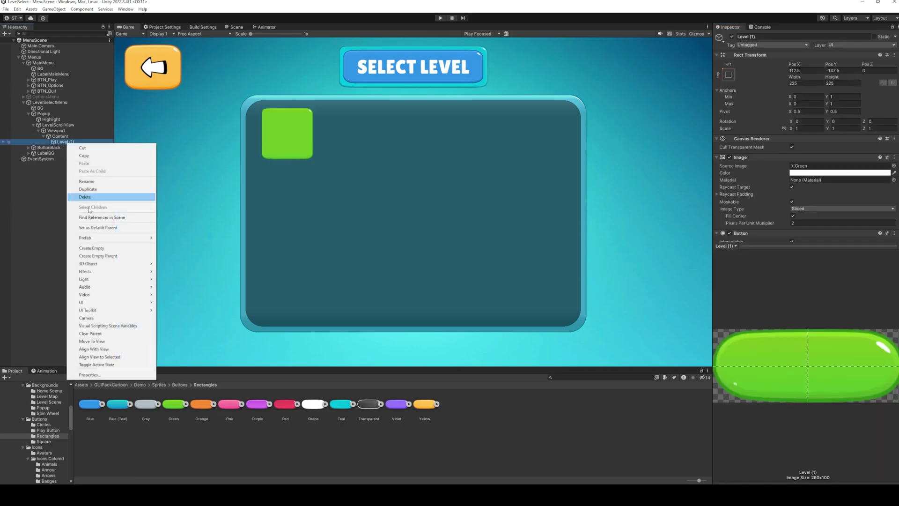
mouse_move(112, 302)
click(191, 310)
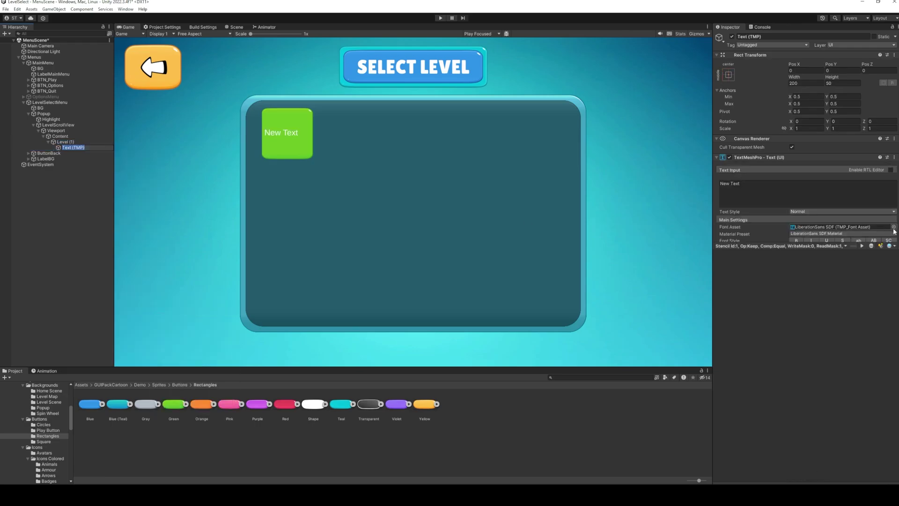
click(777, 186)
text(1)
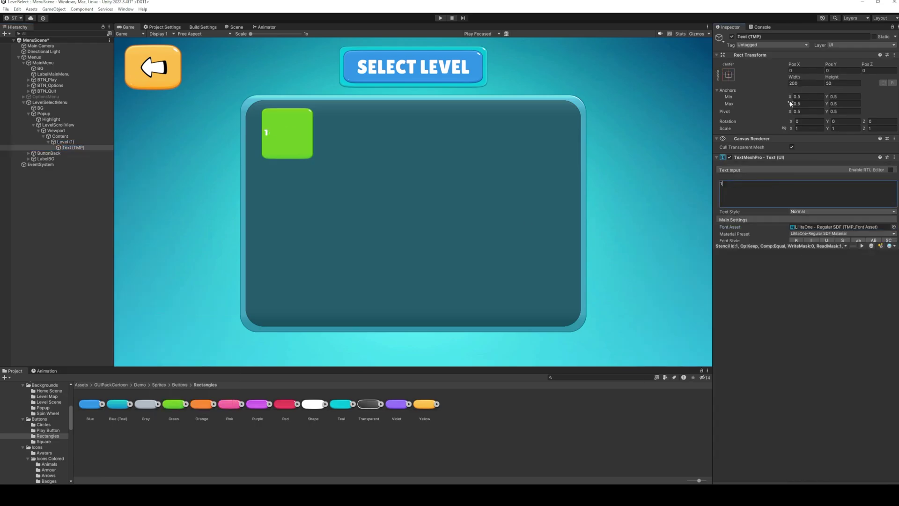
Center the level number text horizontally and vertically and enlarge its font size to about 178.
scroll(797, 118, down, 4)
click(801, 192)
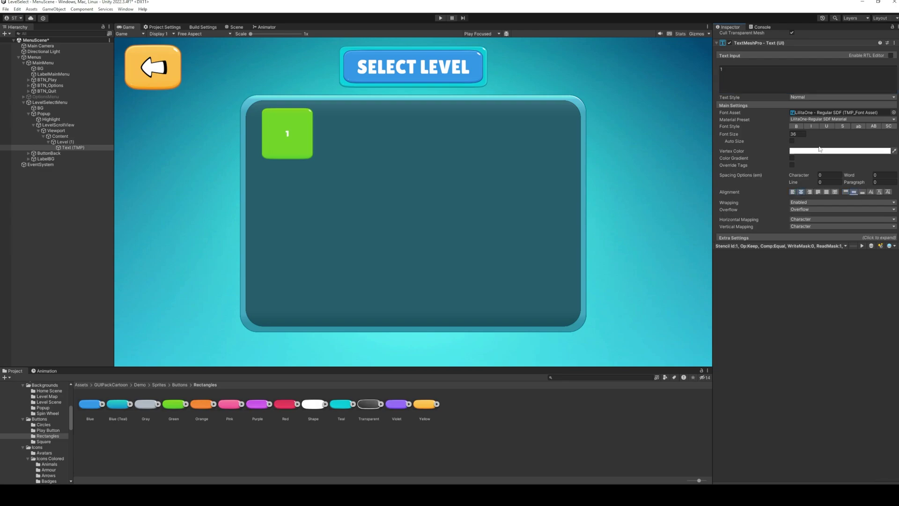
drag(802, 146, 271, 25)
click(770, 71)
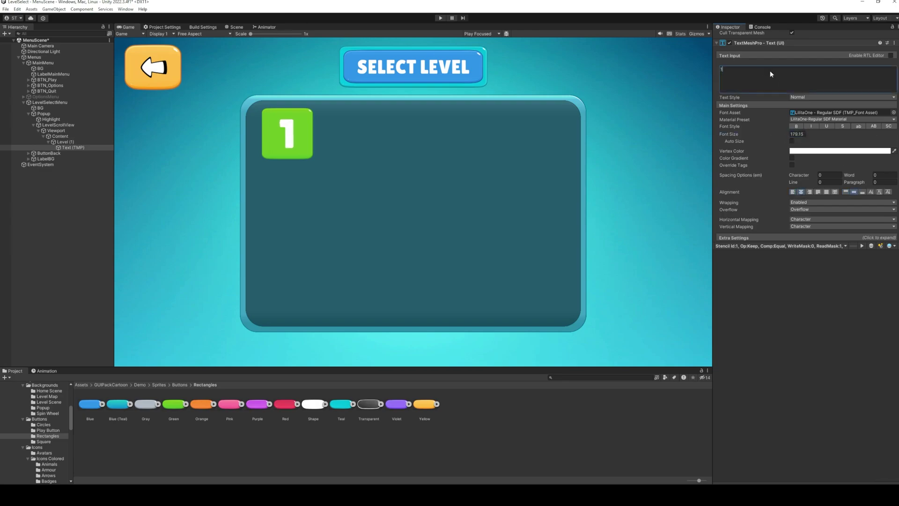
text(1)
key(BackSpace)
Add an image child to Level (1) with the Star Gray sprite, positioned at about Y -115.
click(63, 146)
right_click(62, 142)
mouse_move(99, 300)
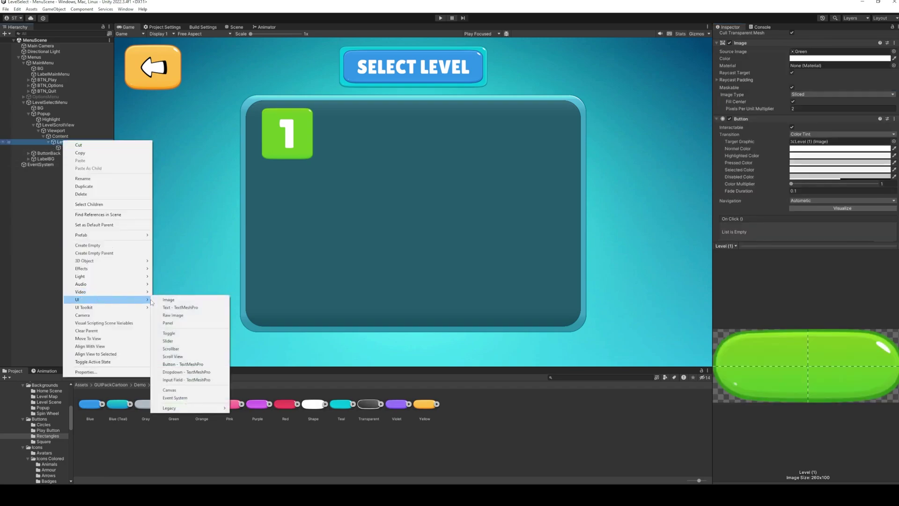
click(166, 300)
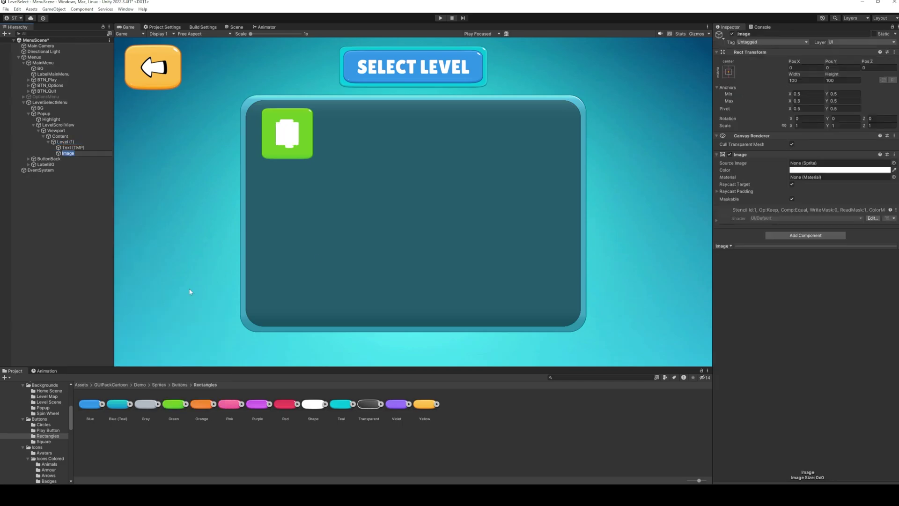
click(567, 378)
text(star)
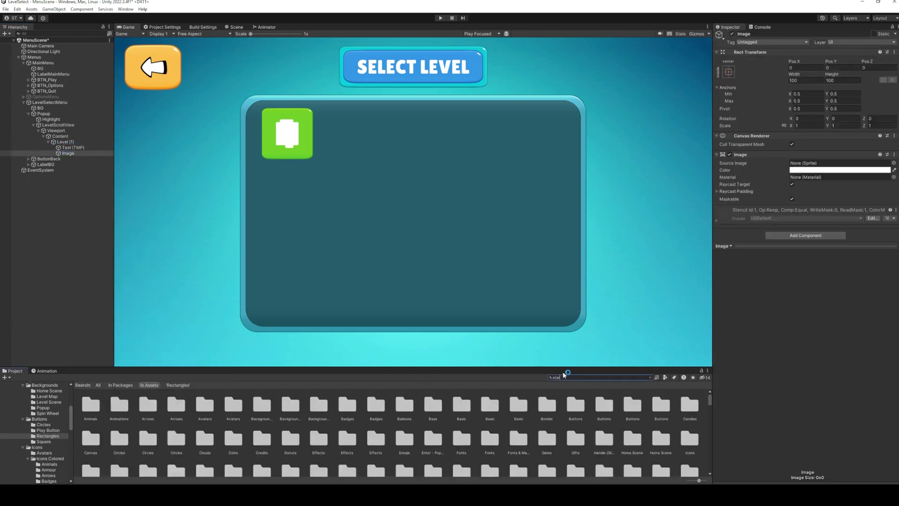
drag(545, 406, 805, 167)
drag(831, 61, 619, 141)
Rename the star image to Star and duplicate it twice.
click(68, 154)
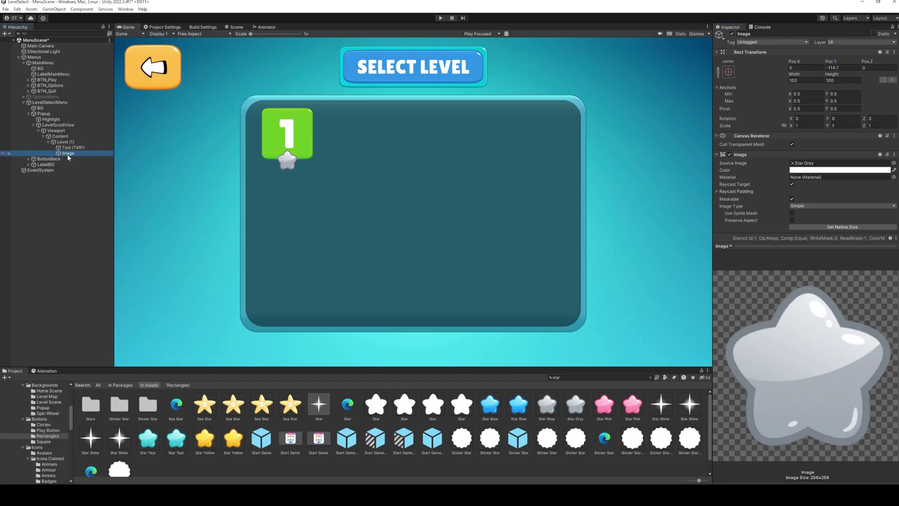
key(F2)
text(Star)
key(Return)
key(ctrl+d)
key(ctrl+d)
Spread the outer stars sideways, setting Pos X to -70 for Star and 70 for Star (2).
click(76, 155)
drag(795, 61, 71, 197)
click(809, 69)
text(-70)
click(74, 165)
click(804, 69)
text(70)
Resize all three stars to 75 by 75 and raise them to about Y -112.
shift+click(69, 154)
click(793, 80)
text(75)
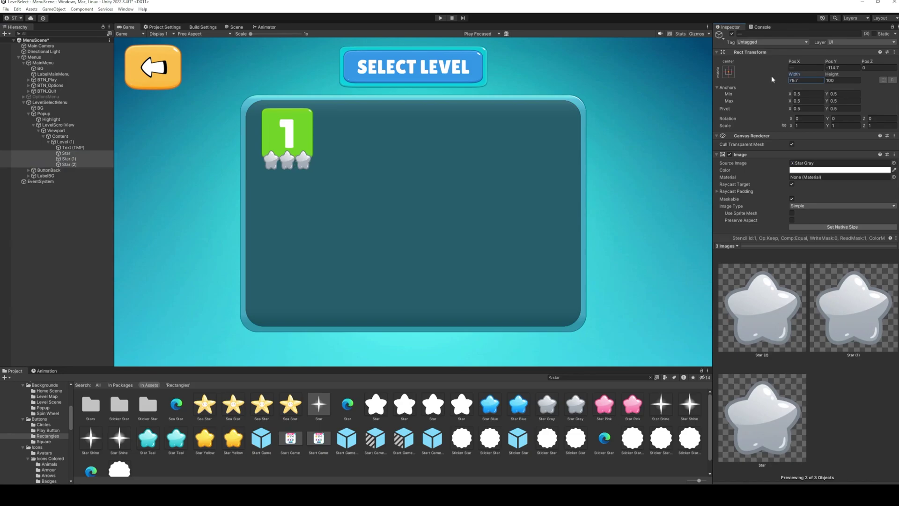
key(Tab)
text(75)
mouse_move(832, 61)
mouse_down()
mouse_move(855, 64)
mouse_move(836, 63)
mouse_up()
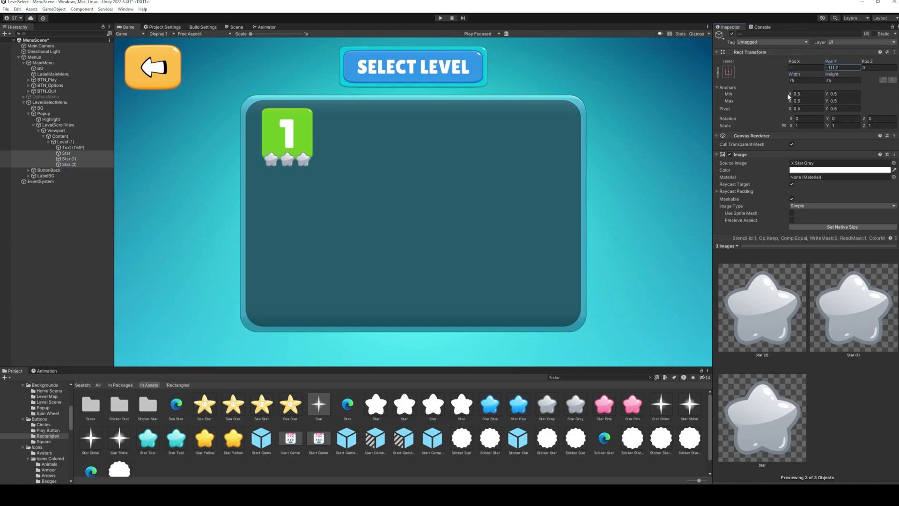
Try the Star Yellow sprite on the first star, and undo the sprite change.
click(71, 153)
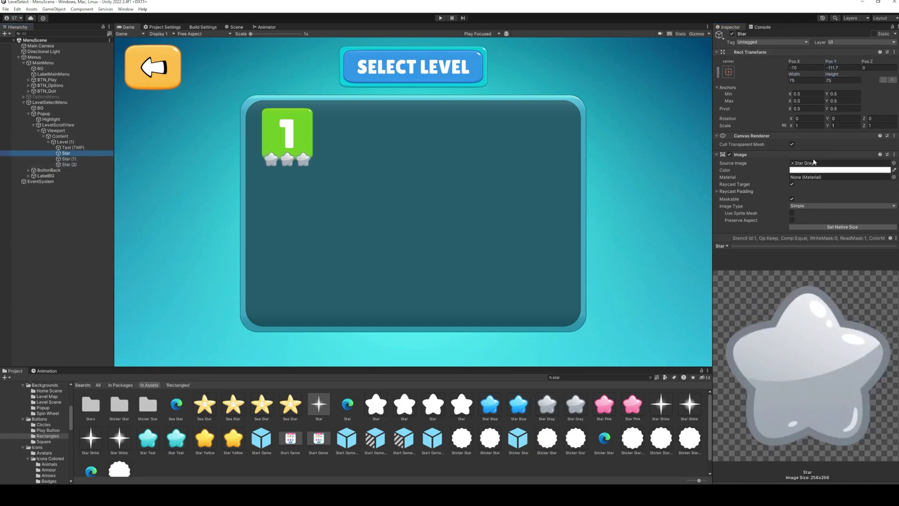
drag(199, 444, 823, 145)
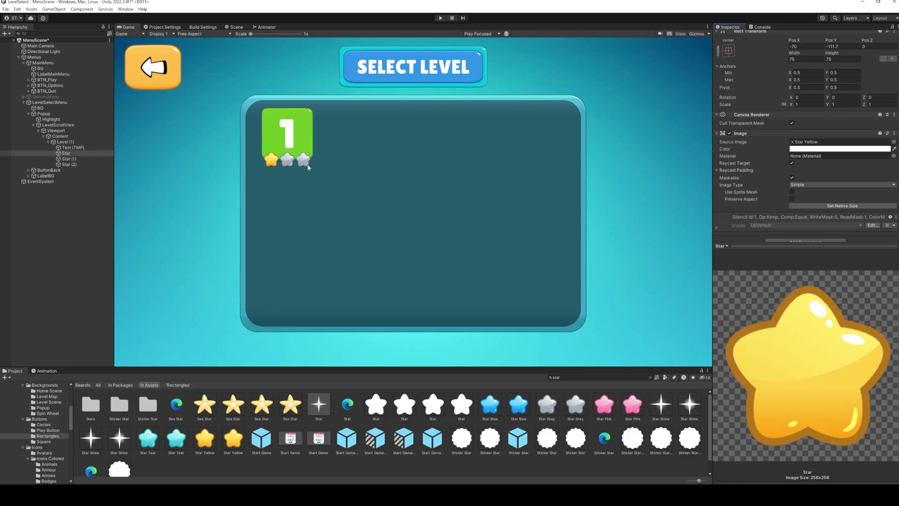
key(ctrl+z)
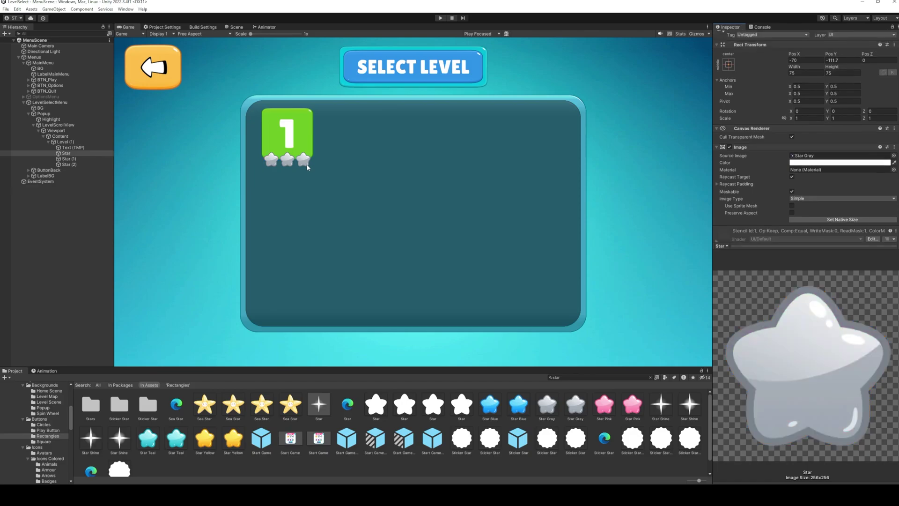
Duplicate the Level (1) button with its stars until Content holds 20 level buttons, up to Level (20).
click(48, 142)
click(63, 142)
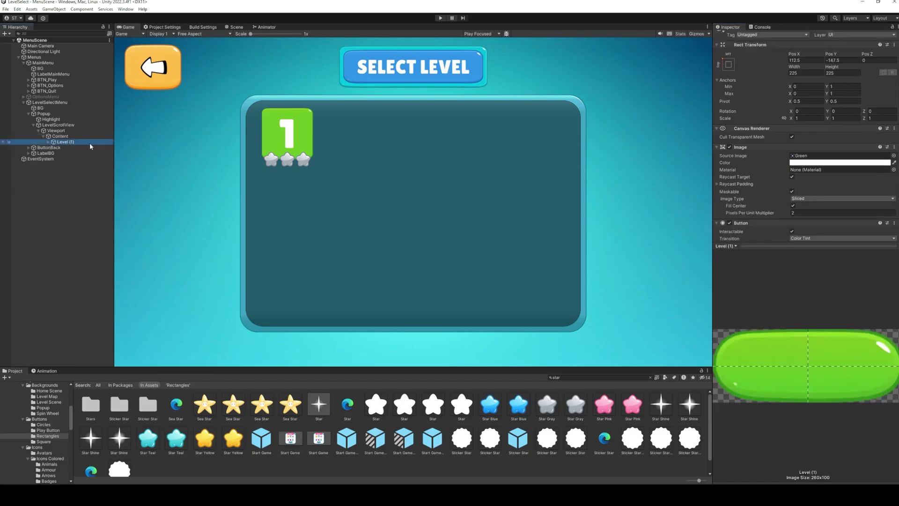
key(ctrl+d)
key(ctrl+d)
key(ctrl+d)
key(ctrl+d)
key(ctrl+d)
key(ctrl+d)
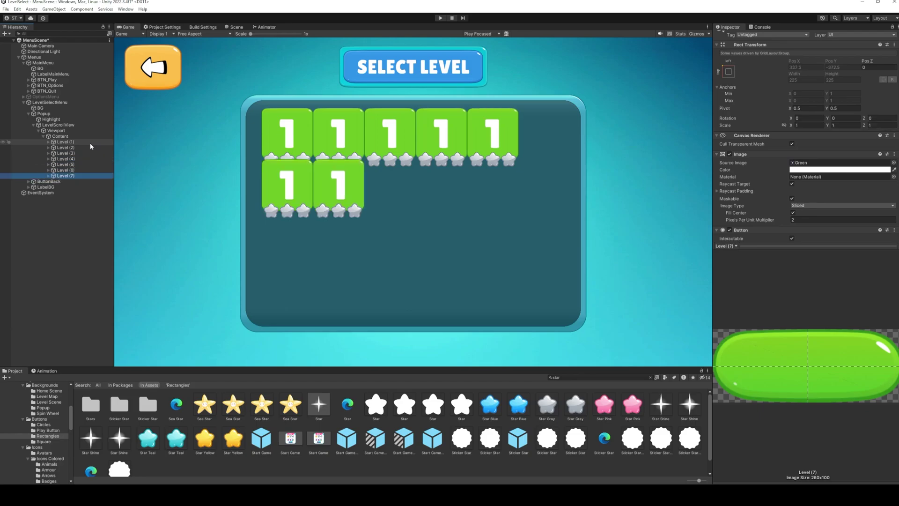
key(ctrl+d)
key(ctrl+d)
key(ctrl+d)
key(ctrl+d)
key(ctrl+d)
key(ctrl+d)
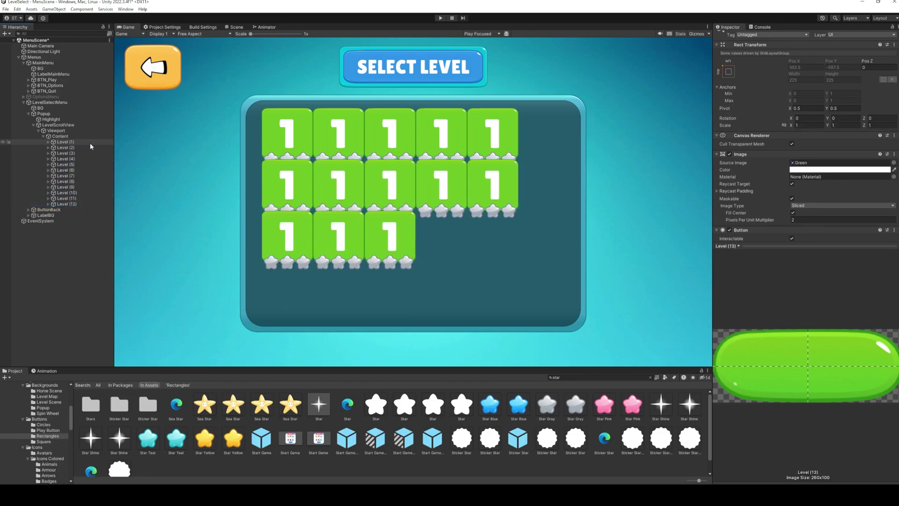
key(ctrl+d)
key(ctrl+d)
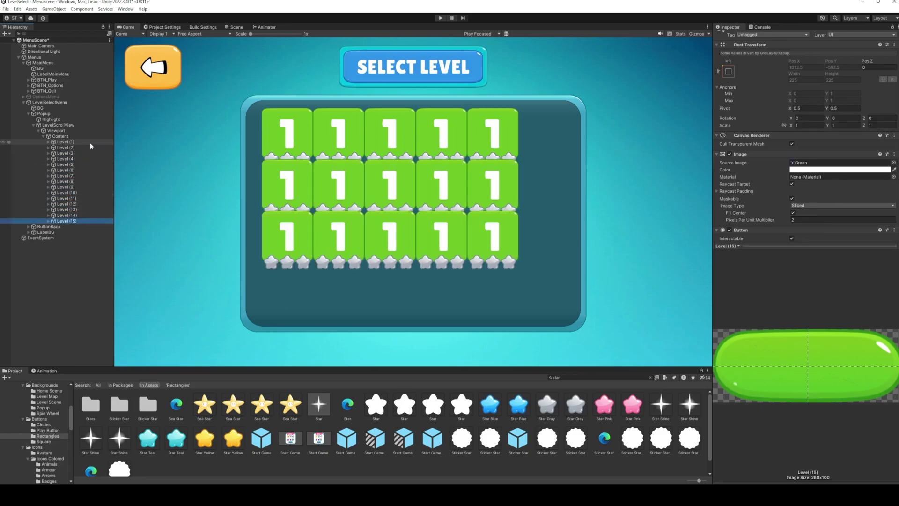
key(ctrl+d)
key(ctrl+d)
key(ctrl+d)
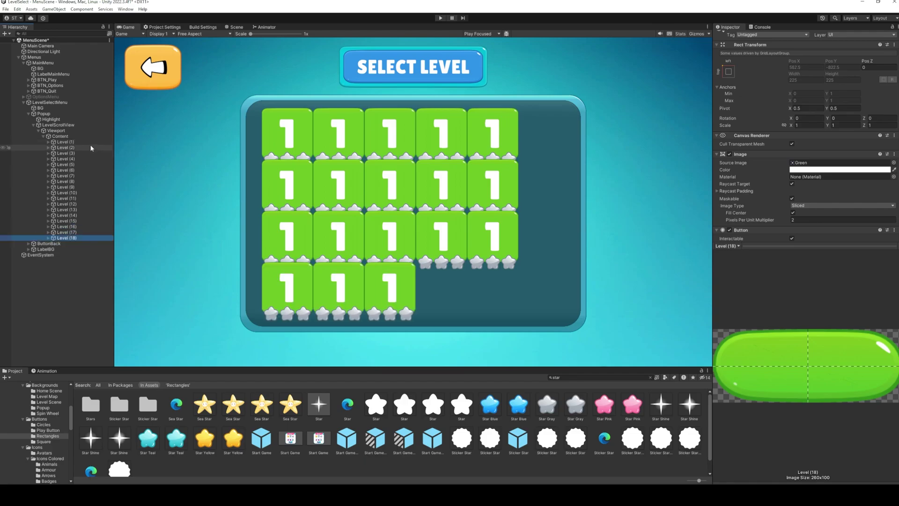
key(ctrl+d)
key(ctrl+d)
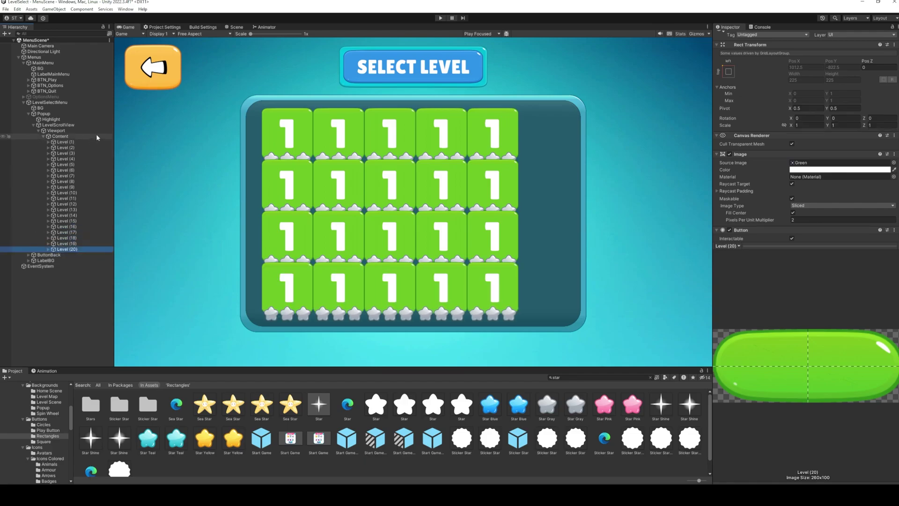
Set the Content grid's spacing to X 50 and Y 75, and save the scene.
click(60, 137)
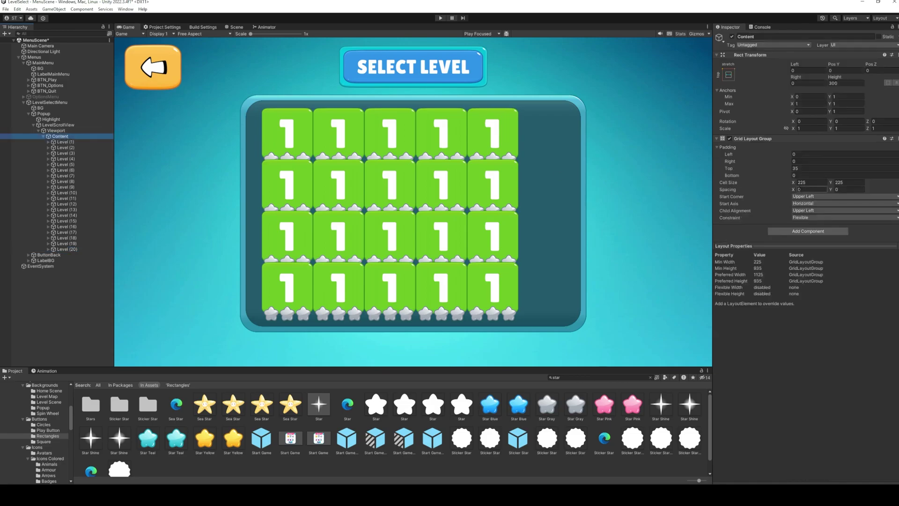
drag(794, 189, 839, 198)
text(50)
key(Tab)
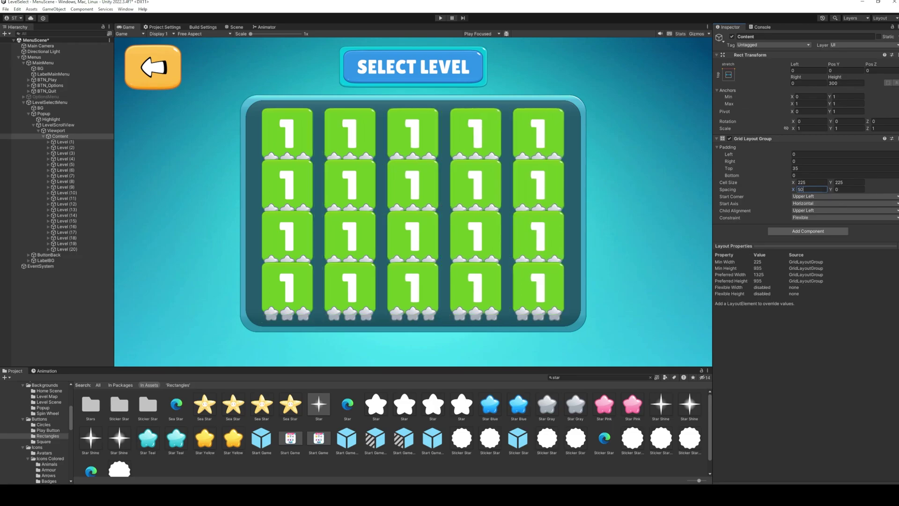
text(50)
key(BackSpace)
key(BackSpace)
text(75)
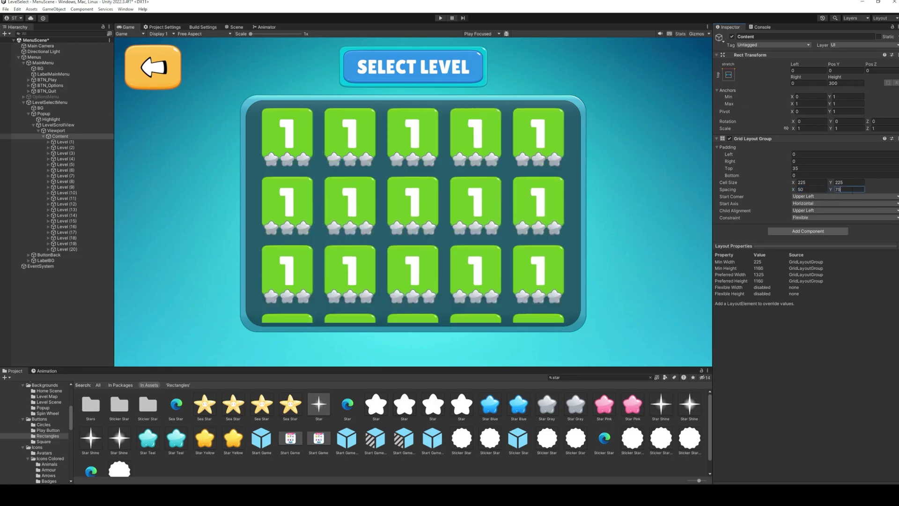
key(ctrl+s)
Add a Rect Mask 2D component to the Viewport object.
click(55, 131)
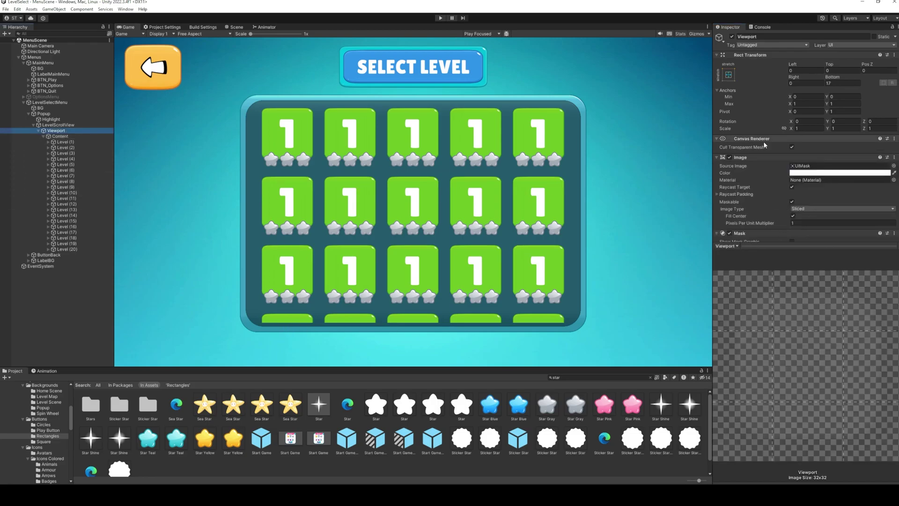
scroll(764, 142, down, 2)
click(795, 234)
text(rect)
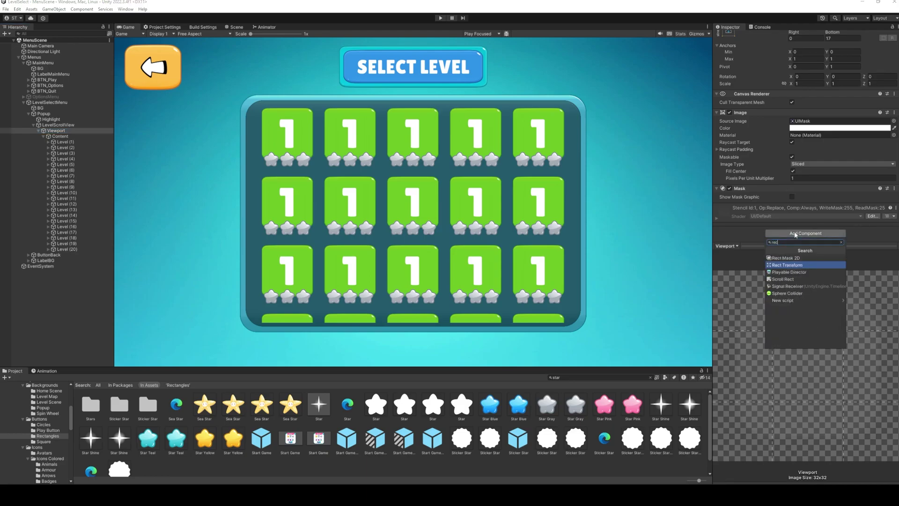
click(799, 259)
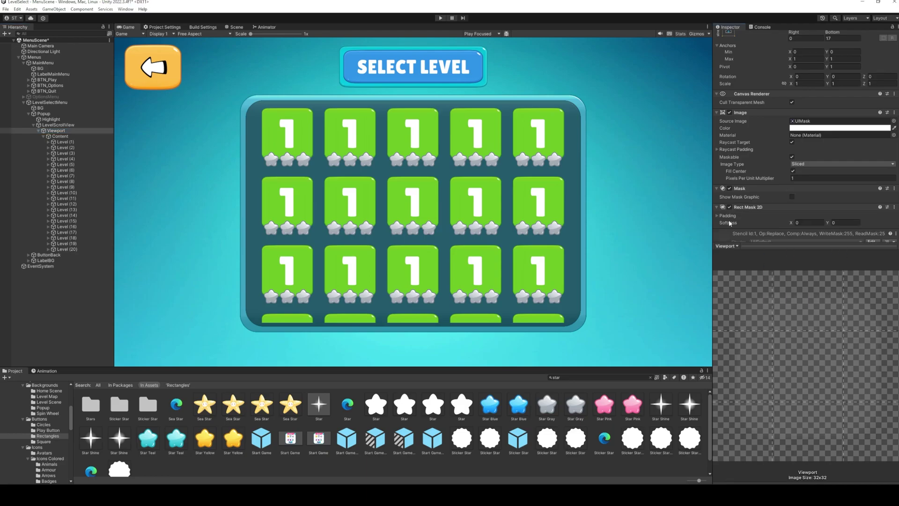
Increase the Rect Mask 2D's vertical softness to fade the grid edges, and set its Top padding to -25.
drag(828, 223, 871, 246)
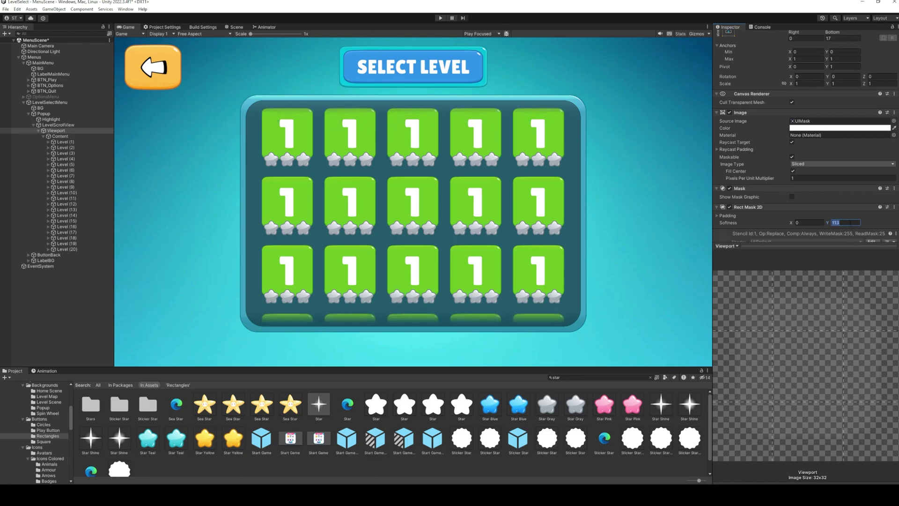
click(717, 216)
drag(729, 237, 734, 239)
text(-25)
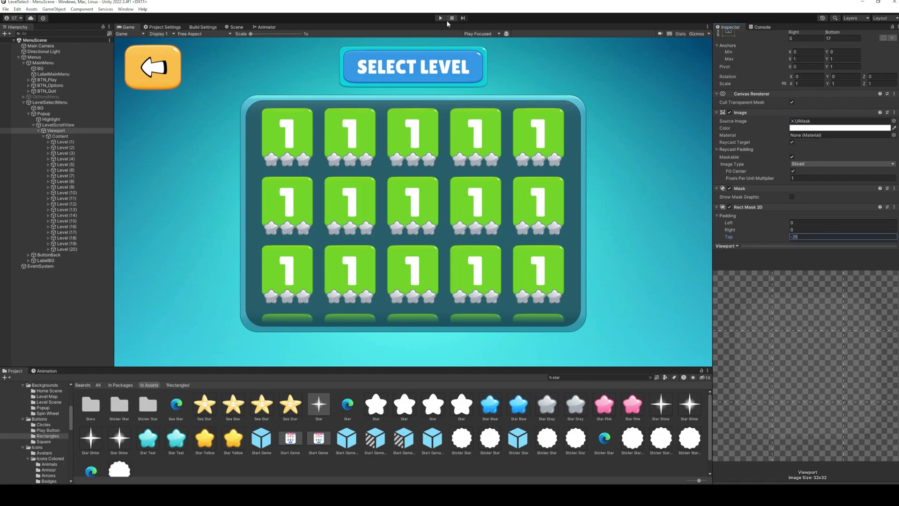
Test dragging the level grid in play mode, and turn off horizontal scrolling on LevelScrollView.
click(437, 18)
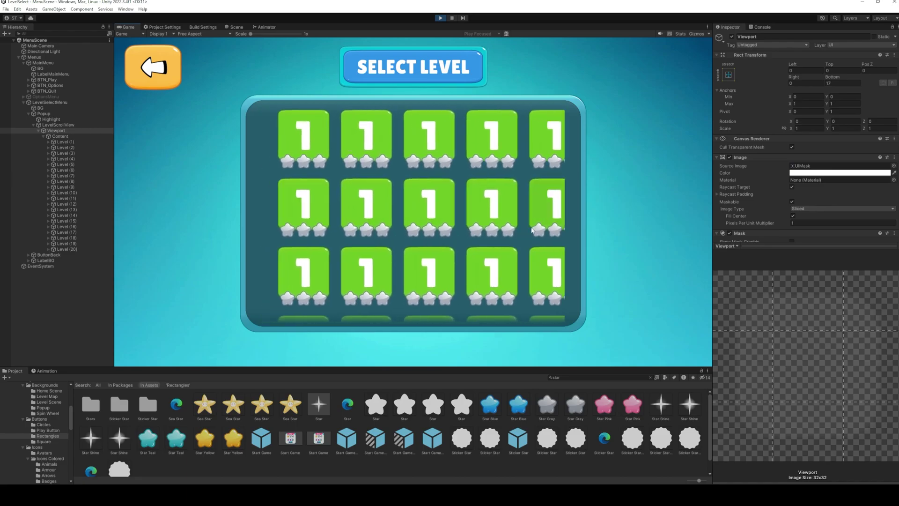
key(ctrl+p)
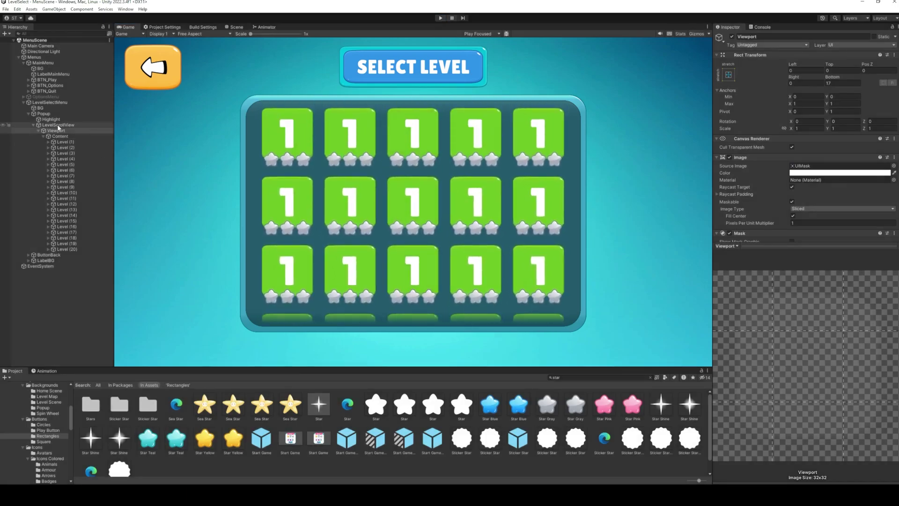
scroll(781, 142, down, 2)
click(792, 192)
Add a Content Size Fitter to Content and set its vertical fit so the height follows the grid.
click(60, 136)
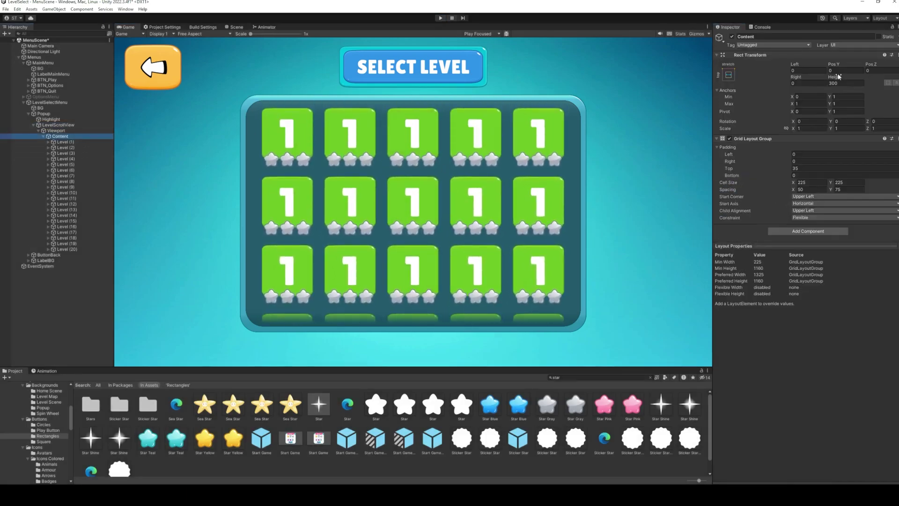
click(819, 231)
text(conte)
key(Return)
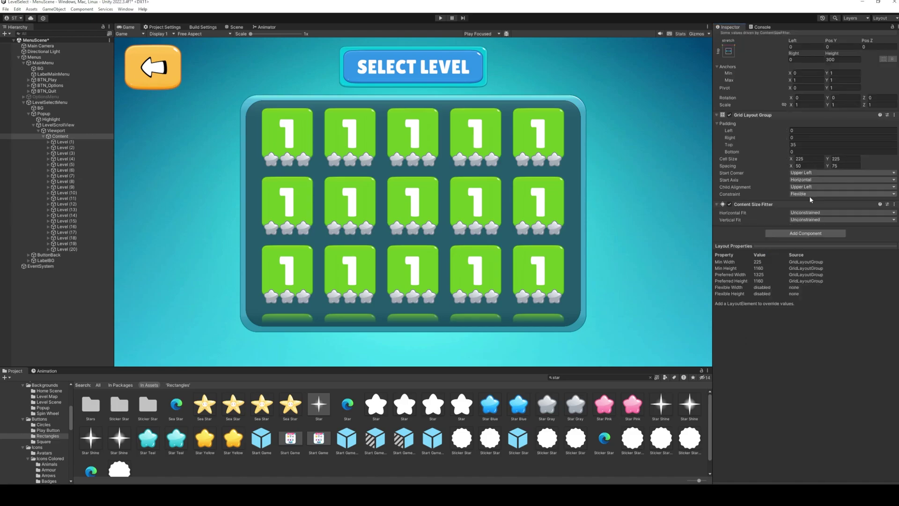
Test vertical scrolling of the level grid in play mode, and stop the game.
key(ctrl+p)
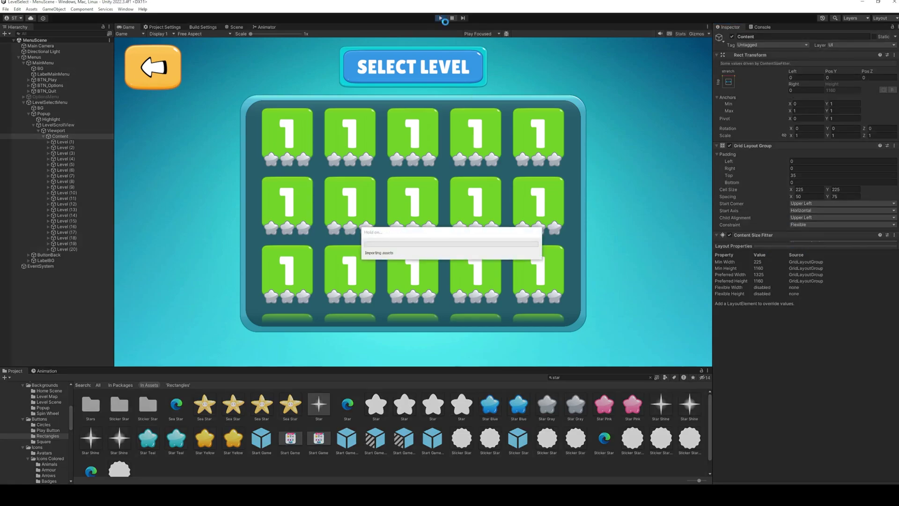
scroll(412, 202, down, 3)
scroll(412, 201, down, 2)
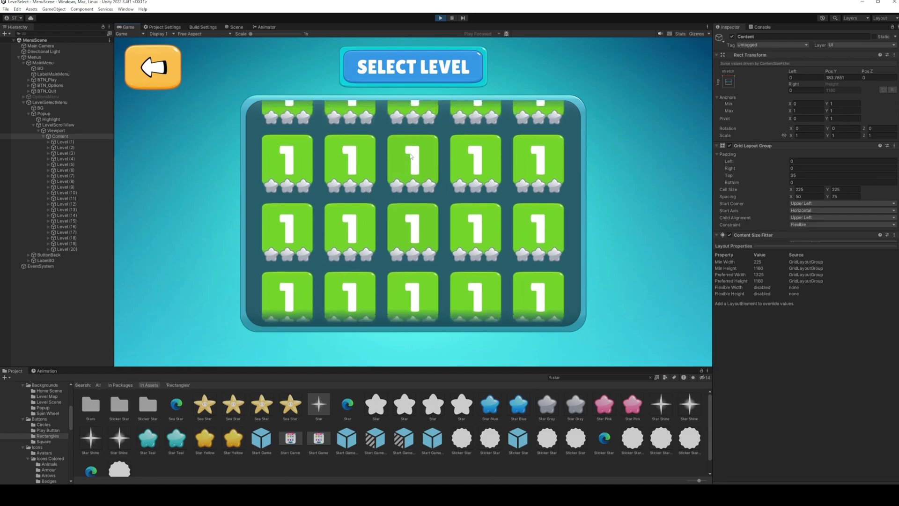
drag(430, 136, 420, 243)
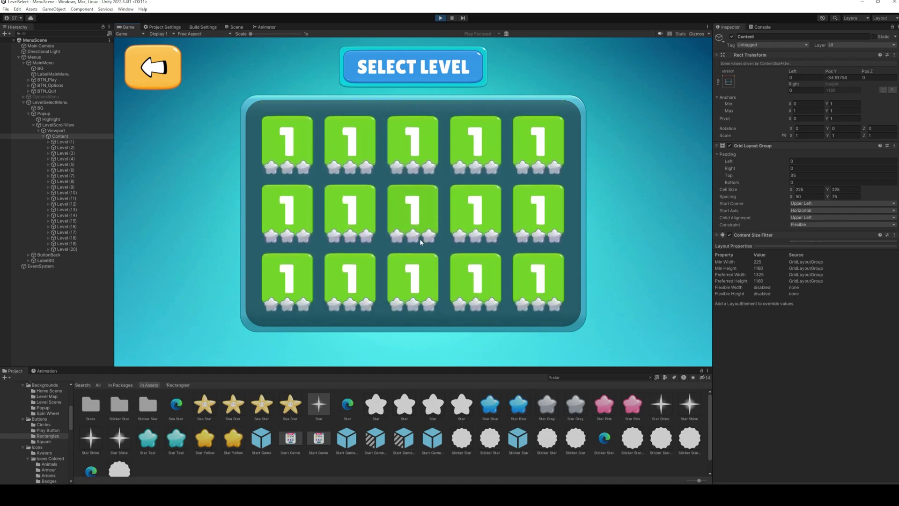
click(441, 18)
Delete the duplicated buttons Level (2) through Level (20), keeping only Level (1).
click(65, 249)
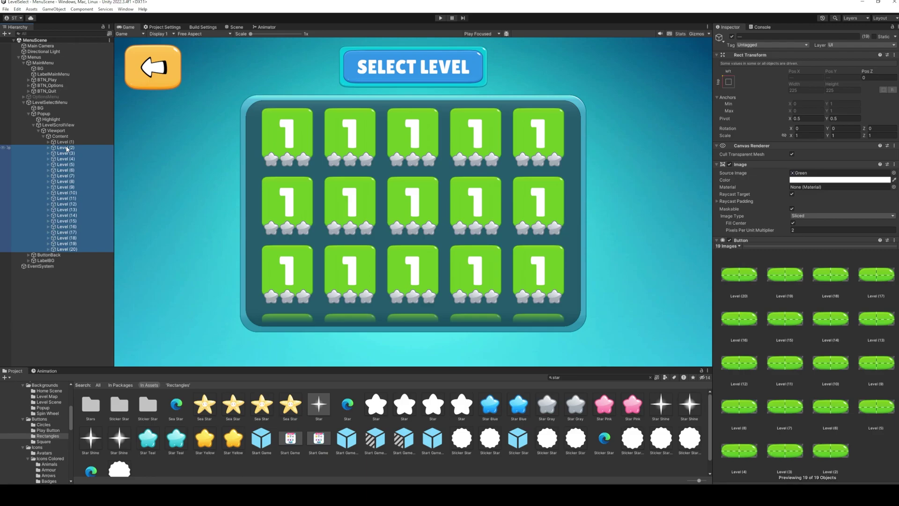
key(Delete)
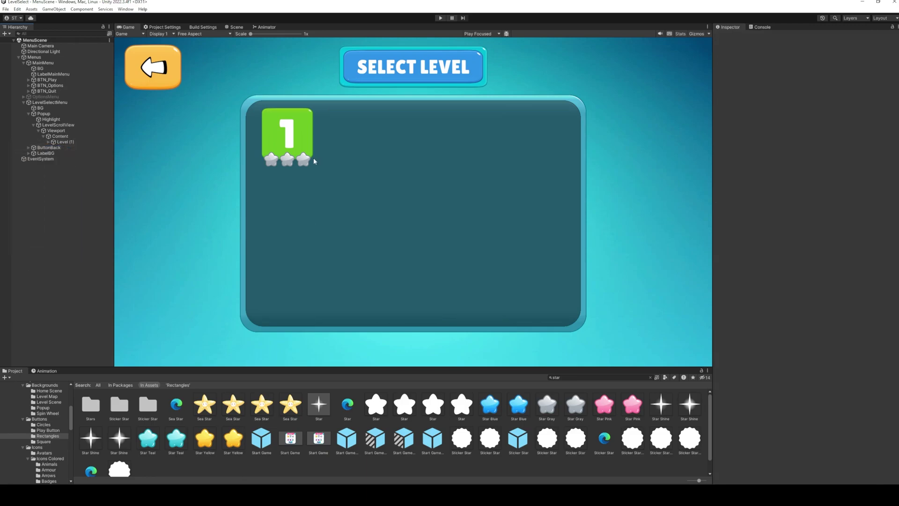
Open the LevelSelectionMenuManager script attached to LevelSelectMenu in Visual Studio.
click(67, 142)
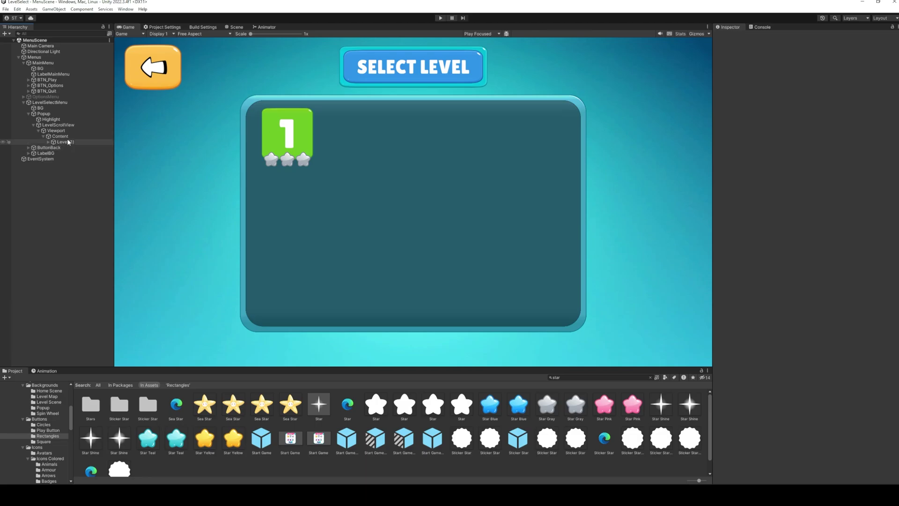
click(47, 102)
double_click(837, 147)
click(96, 142)
Add a using directive for UnityEngine.SceneManagement below the UnityEngine one.
click(150, 66)
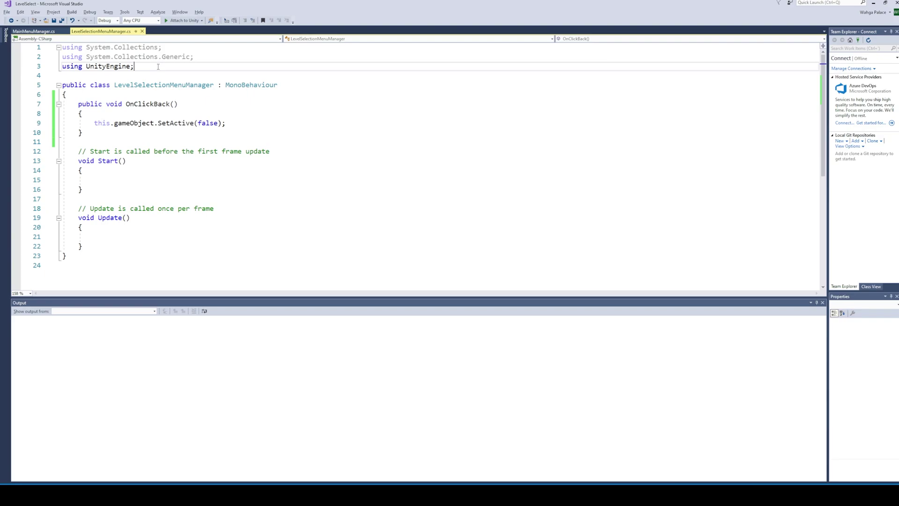
key(ctrl+c)
key(ctrl+v)
key(Left)
text(.sc)
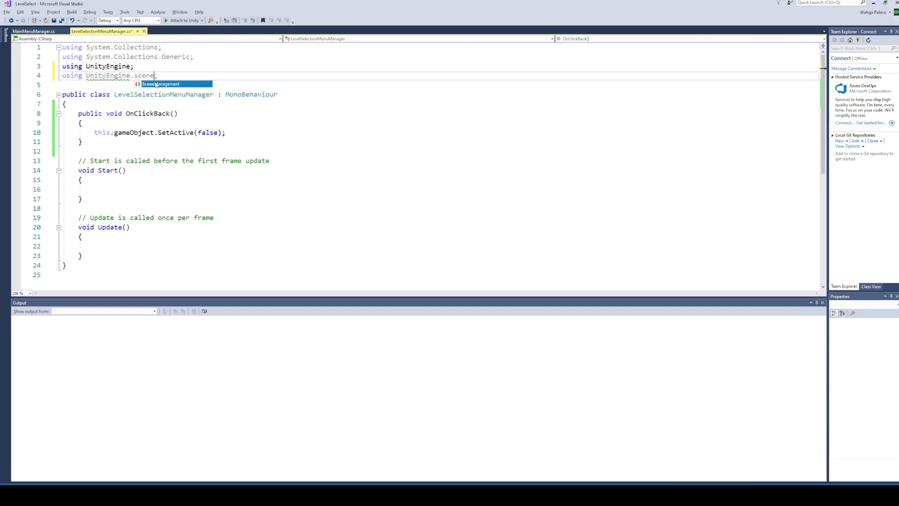
key(Tab)
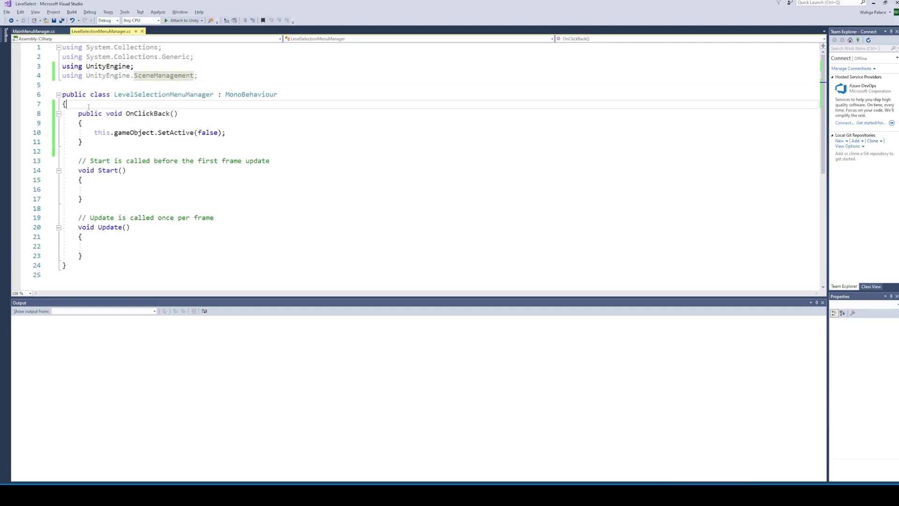
Add a public void OnClickLevel(int levelNum) method above OnClickBack that calls SceneManager.LoadScene("").
click(89, 107)
key(Return)
key(Return)
key(Up)
text(public void OnClickLevel)
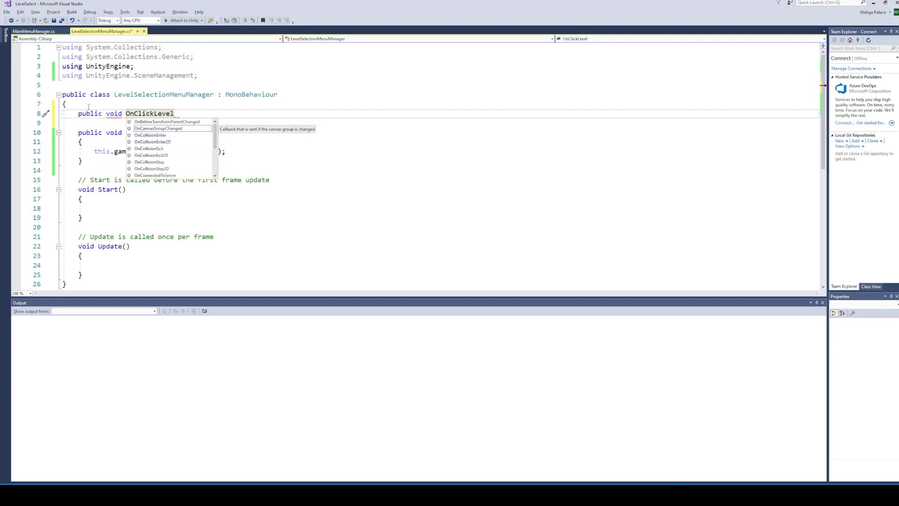
text((int )
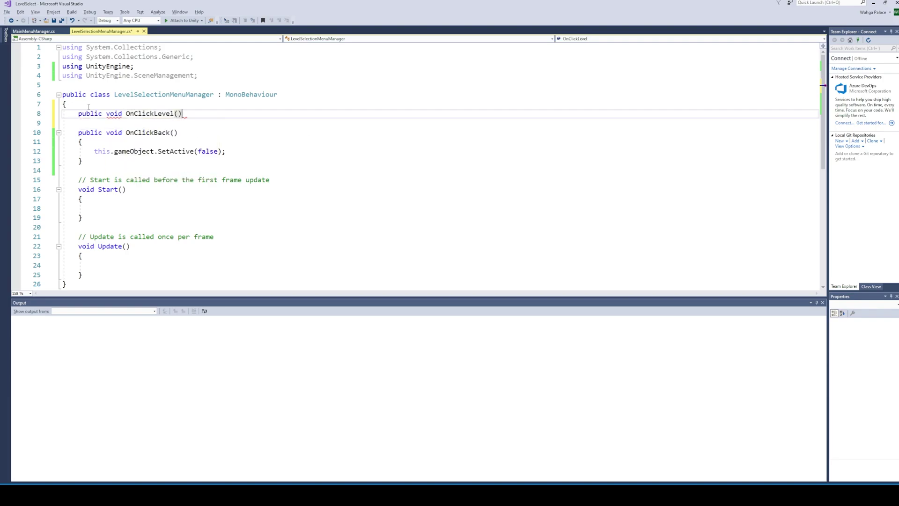
text(levelNum)
key(Return)
text({)
key(Return)
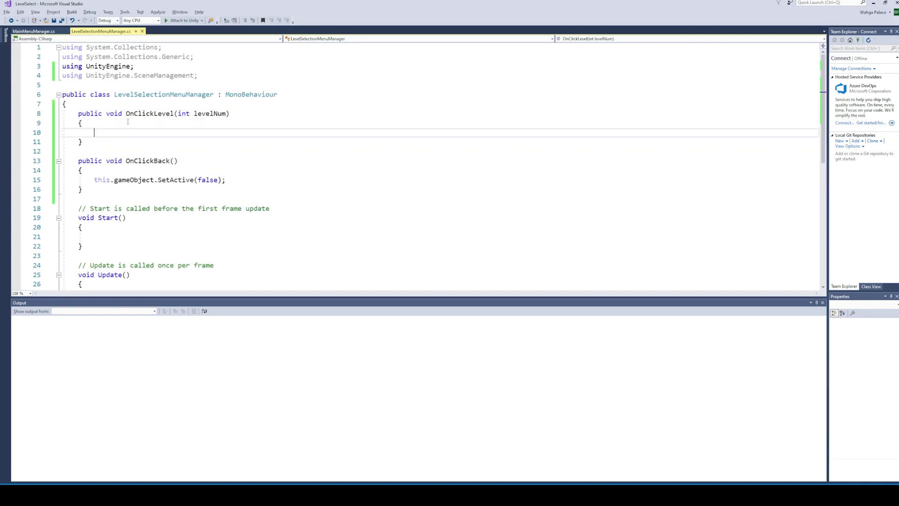
text(SceneManager.)
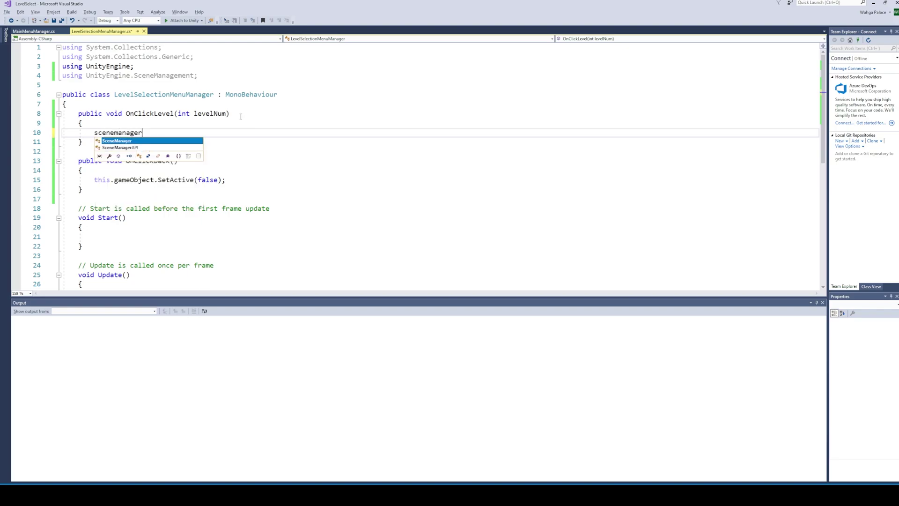
text(LoadScene("");)
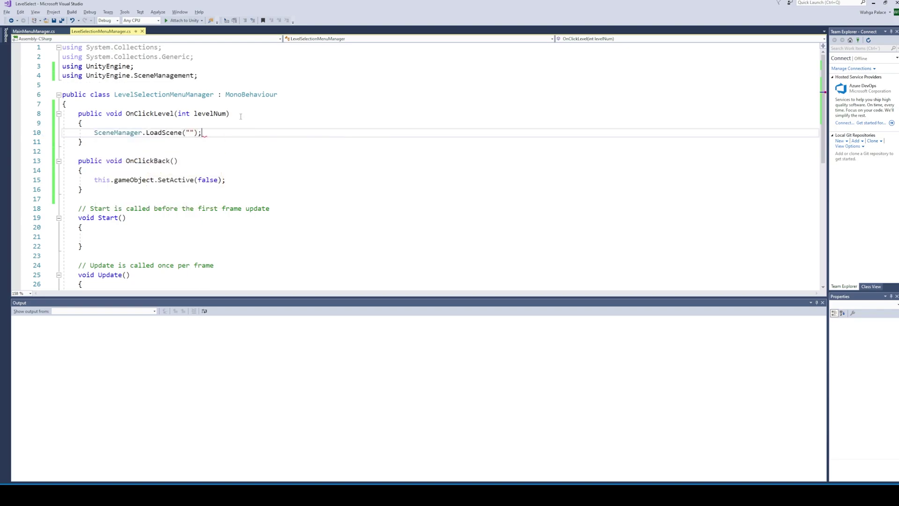
Switch to Unity and check the GameScene asset in the Scenes folder and the scenes included in the build.
click(227, 492)
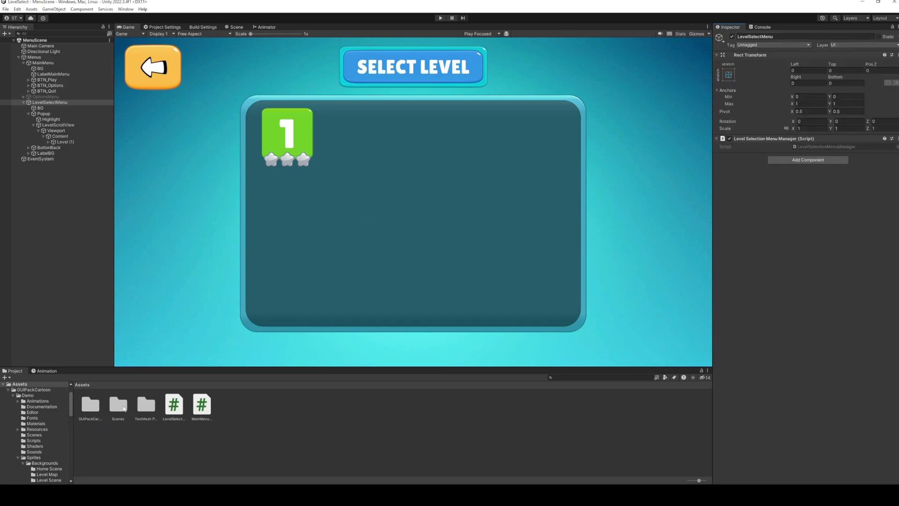
double_click(118, 404)
click(96, 419)
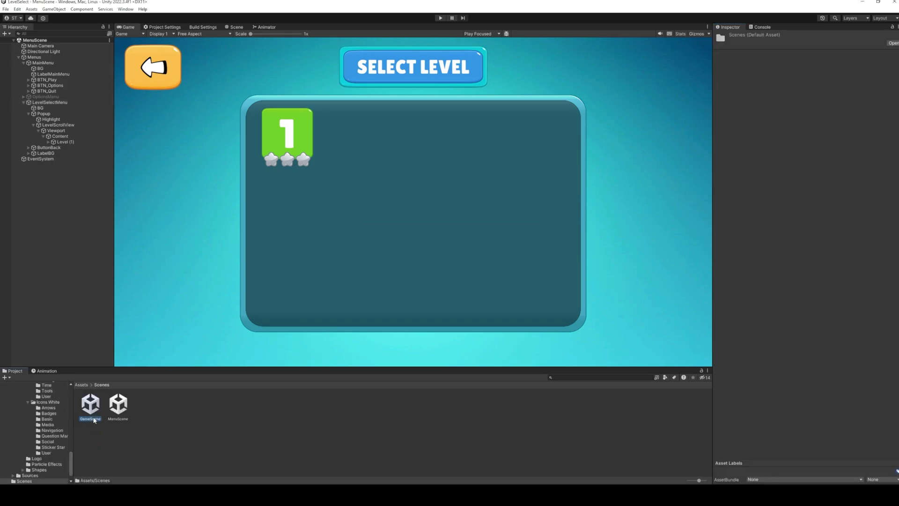
click(212, 27)
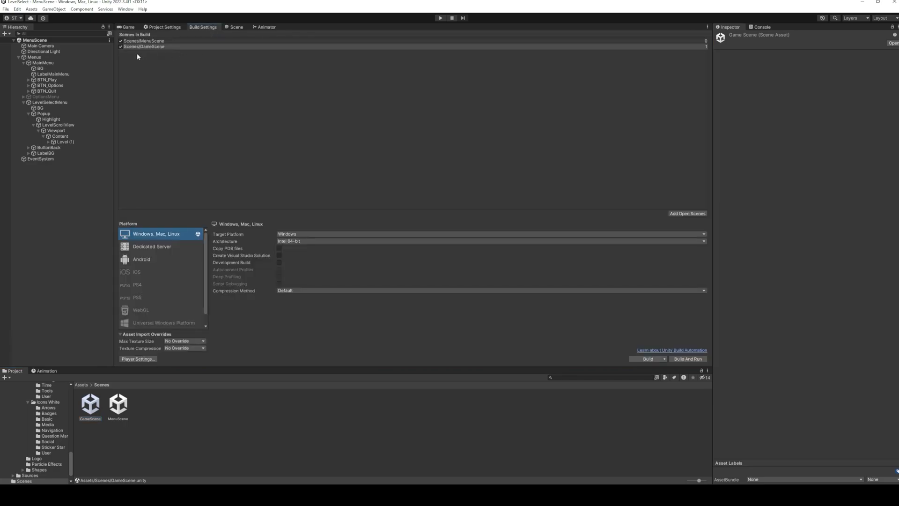
Remove Scenes/GameScene from the scenes in the build and add it back from the Scenes folder.
click(155, 47)
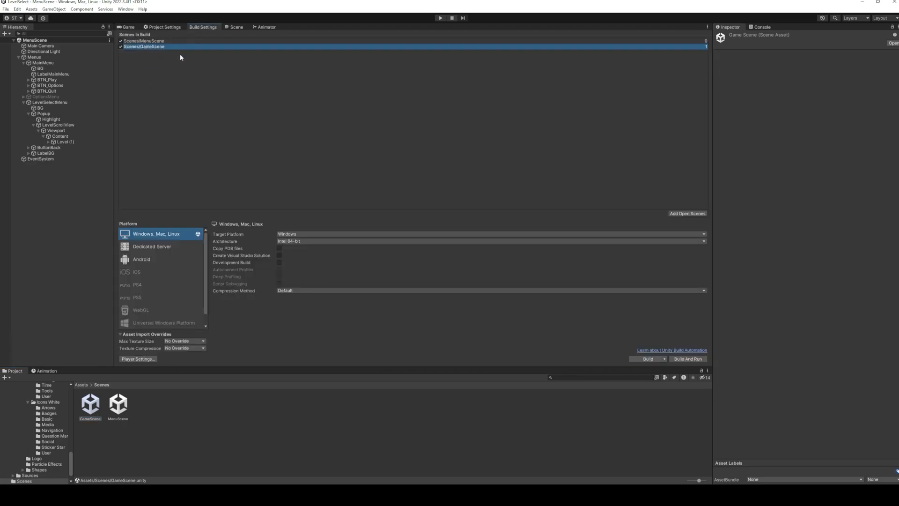
key(Delete)
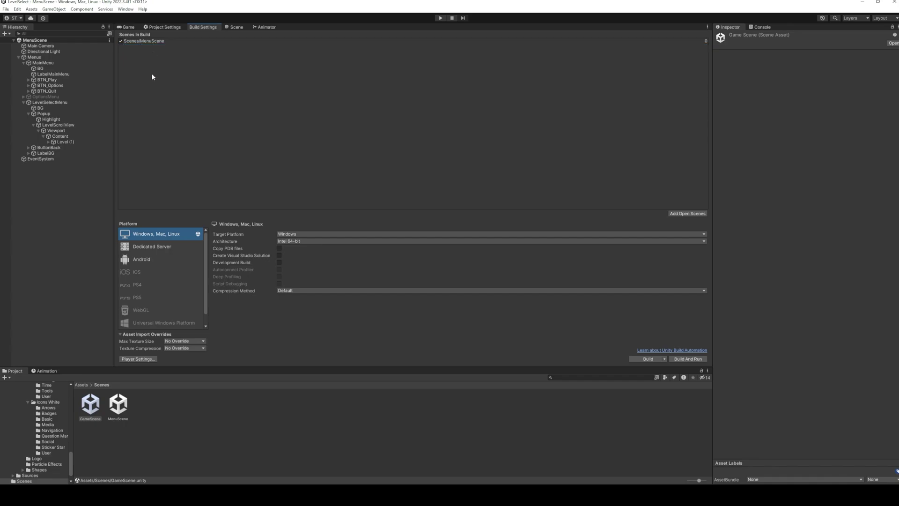
drag(184, 125, 183, 124)
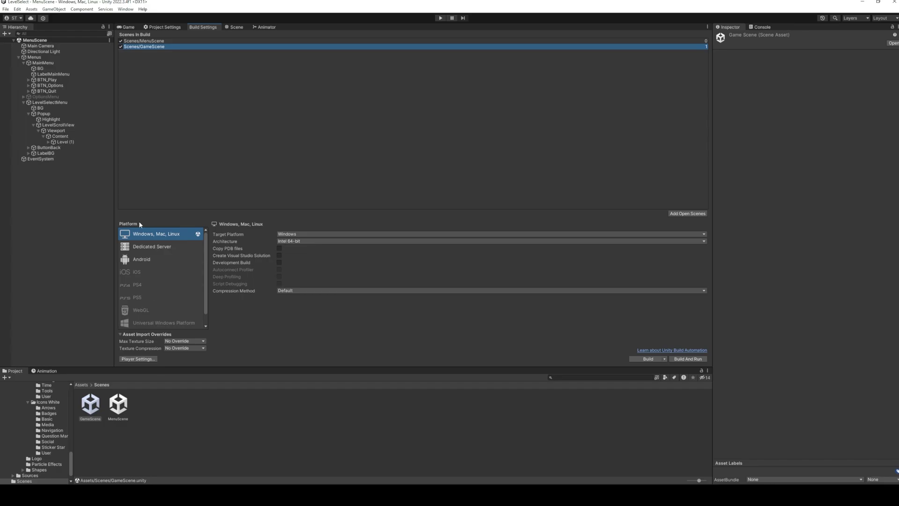
Switch to Visual Studio and enter GameScene as the scene name in the SceneManager.LoadScene call.
key(alt+Tab)
click(190, 133)
key(ctrl+v)
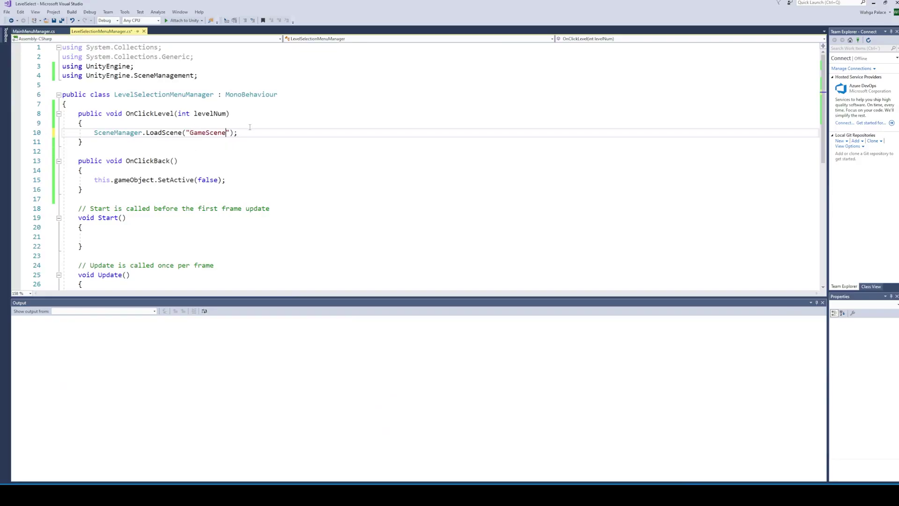
key(End)
Declare a public static int currLevel variable at the start of the LevelSelectionMenuManager class, followed by a blank line.
drag(179, 114, 226, 114)
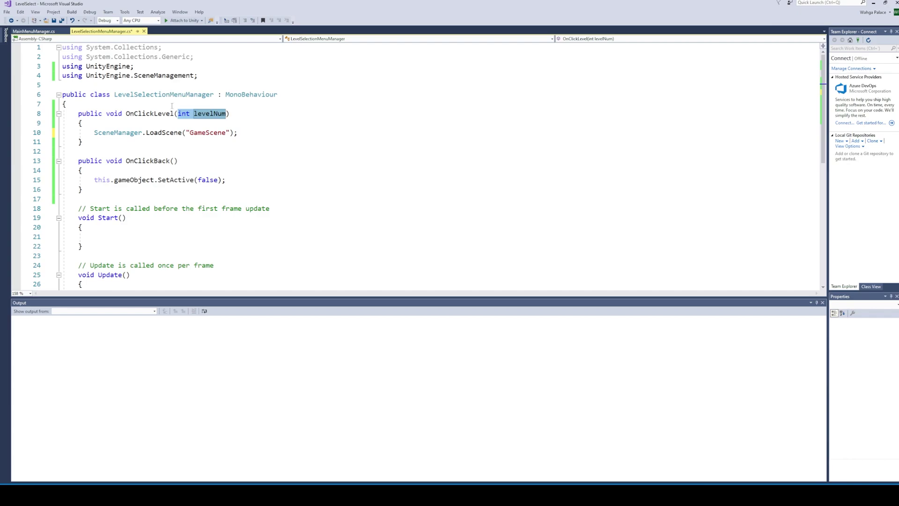
click(79, 102)
key(Return)
text(public)
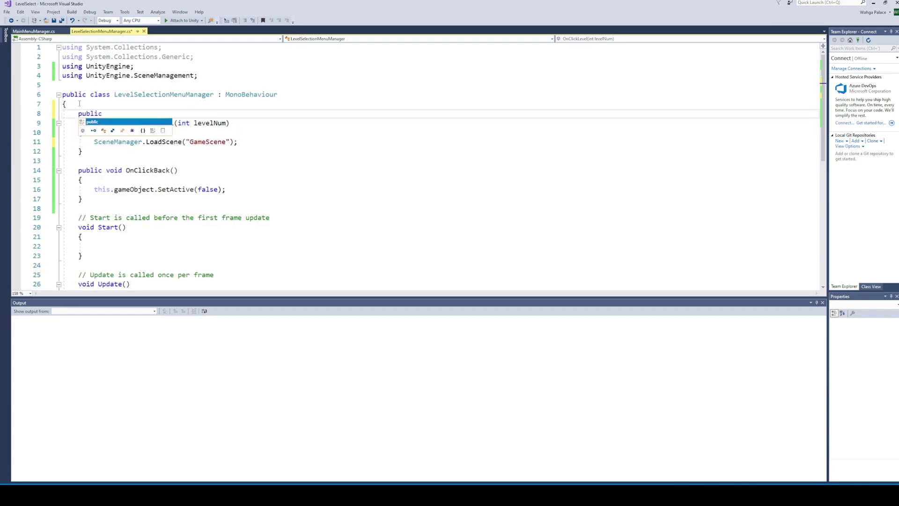
text( static int currLevel;)
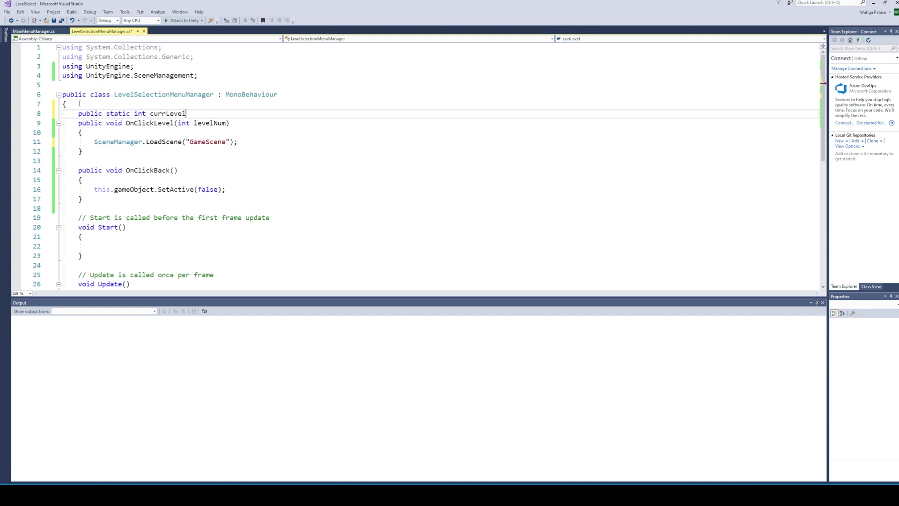
key(Return)
Assign levelNum to currLevel before the LoadScene call in OnClickLevel and save the script.
click(101, 143)
key(Return)
text(currLevel = levelNum;)
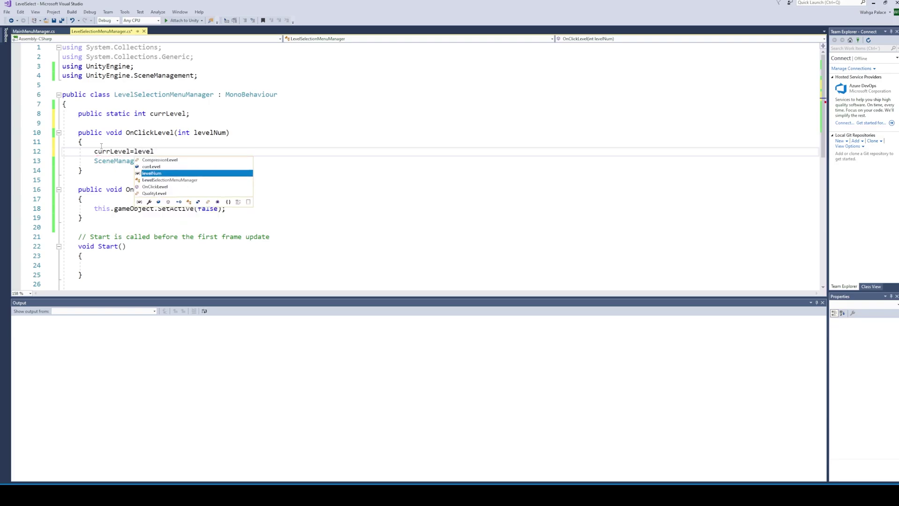
key(ctrl+s)
Switch to Unity and add an On Click event to Level (1) that calls LevelSelectionMenuManager.OnClickLevel on the LevelSelectMenu object.
key(alt+Tab)
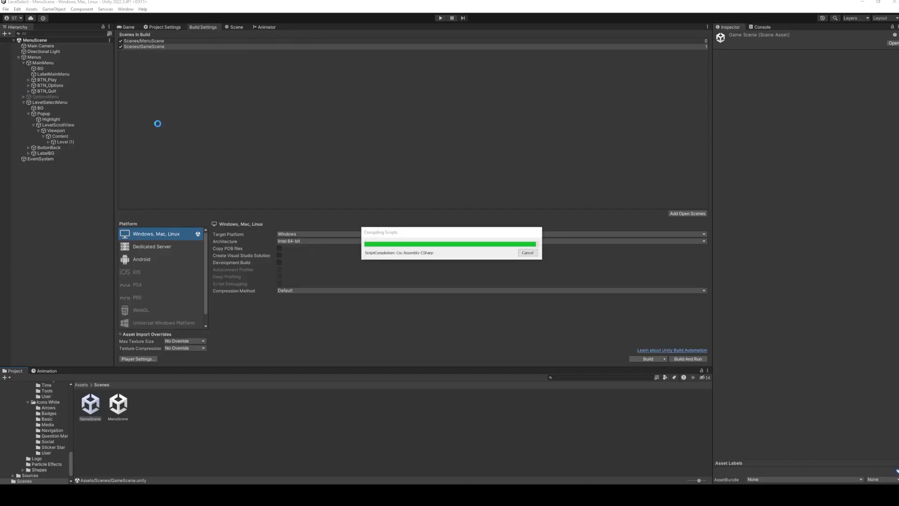
click(127, 27)
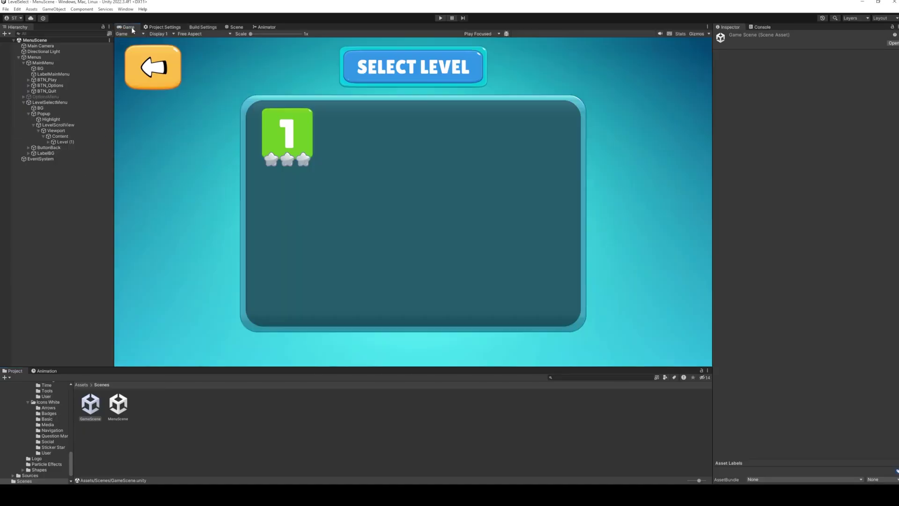
click(72, 142)
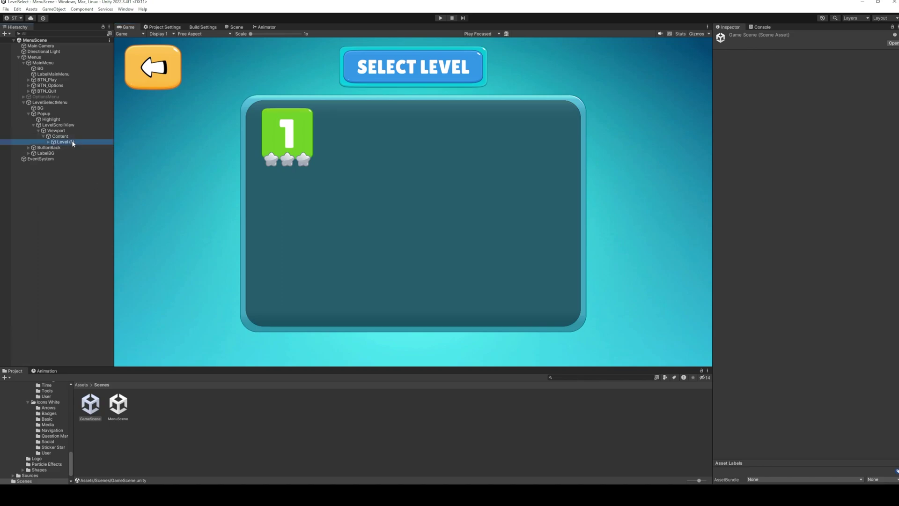
scroll(745, 127, down, 5)
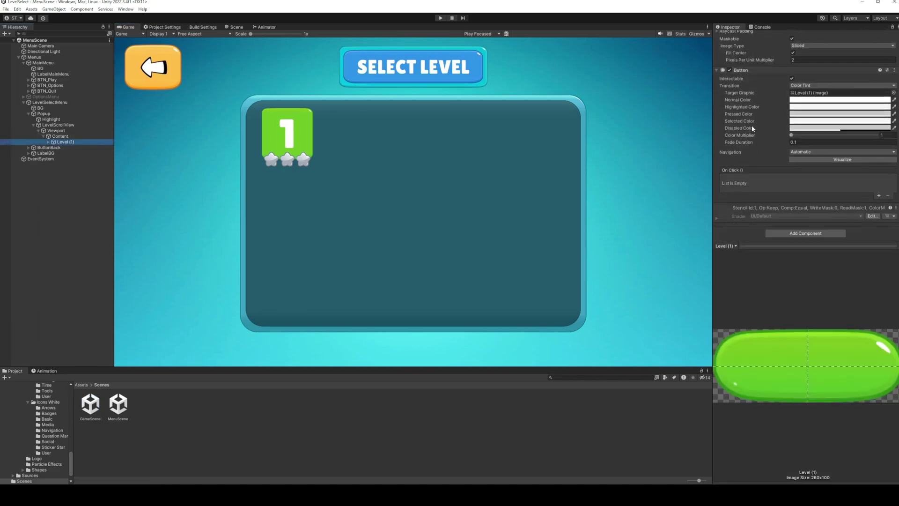
click(880, 197)
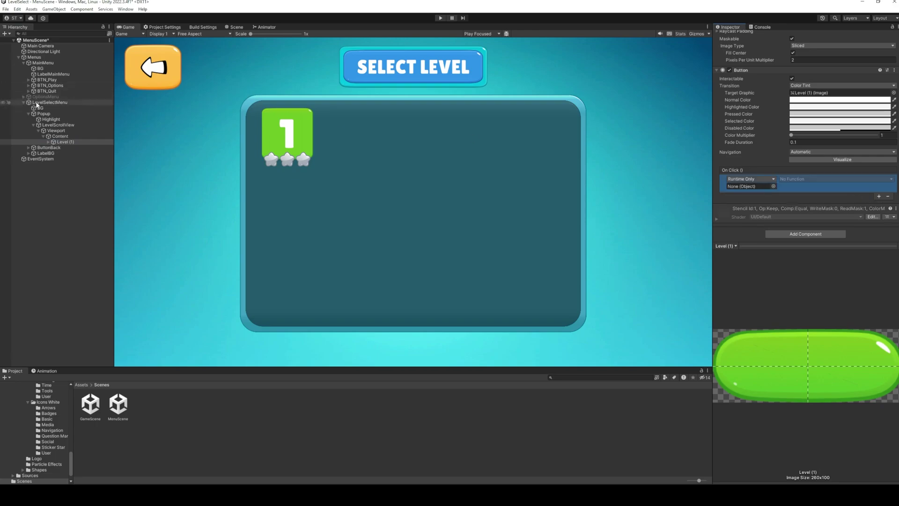
drag(39, 105, 763, 187)
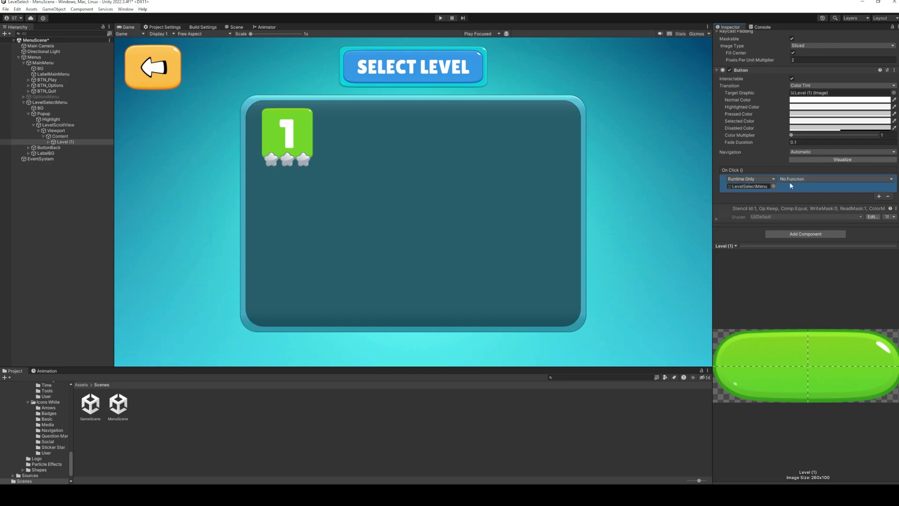
click(796, 179)
mouse_move(808, 215)
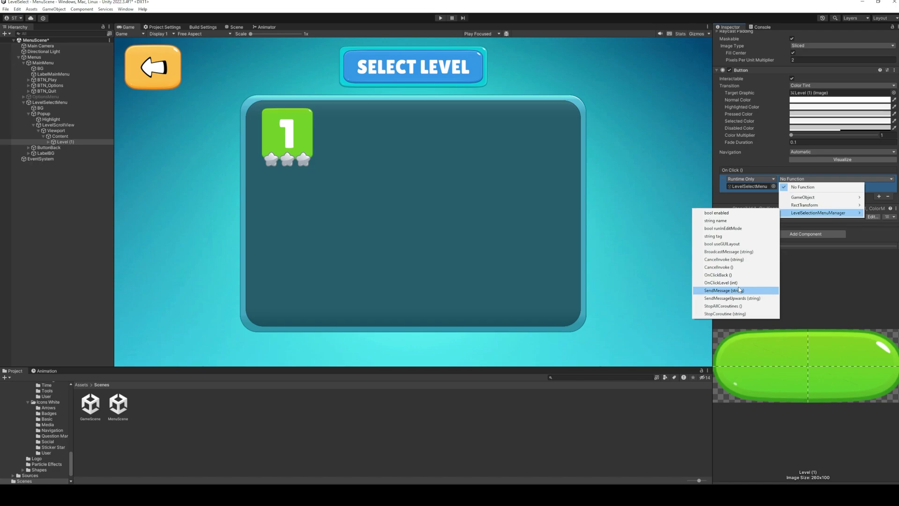
click(723, 283)
click(788, 186)
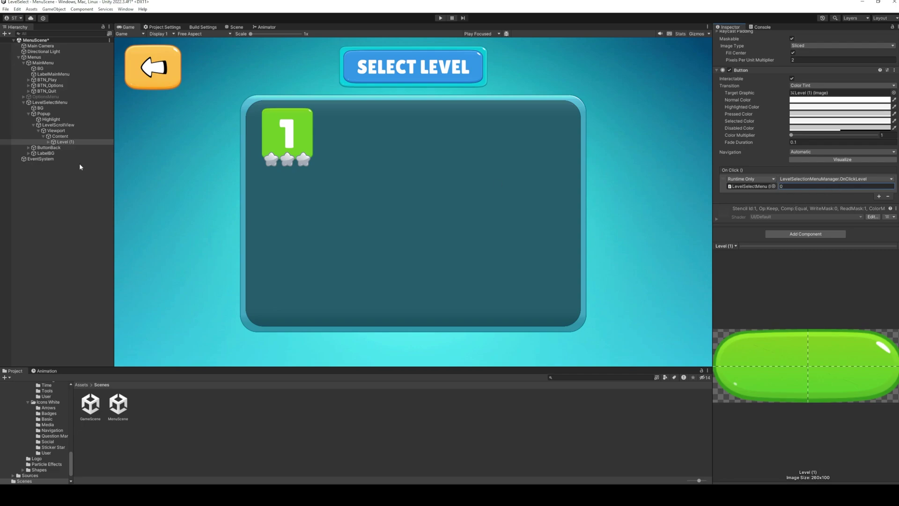
Duplicate the Level (1) button three times inside Content.
click(64, 142)
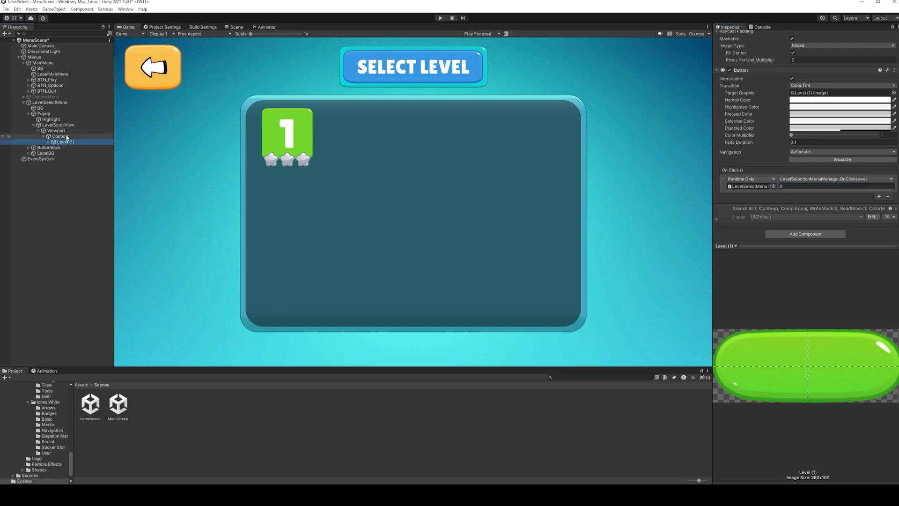
key(ctrl+d)
key(ctrl+d)
key(ctrl+d)
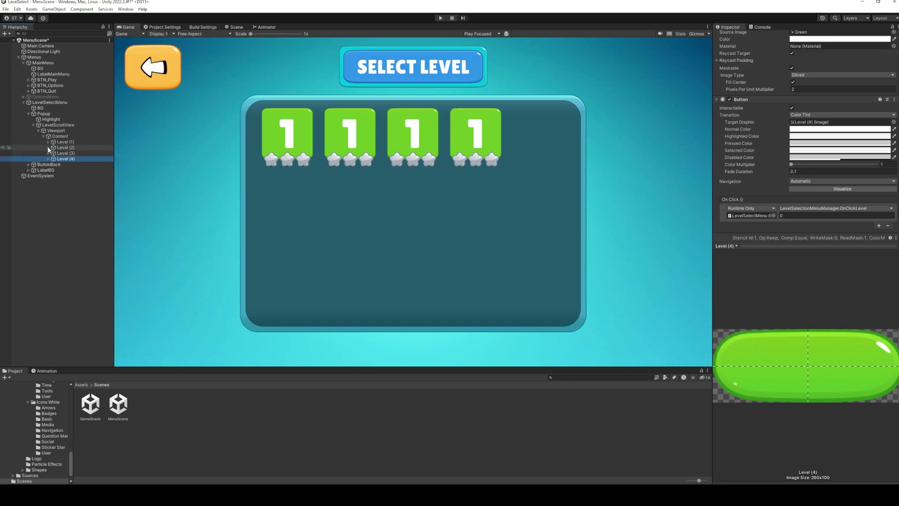
Change the number labels of Level (2), Level (3) and Level (4) to 2, 3 and 4.
click(49, 147)
click(73, 153)
double_click(722, 176)
text(2)
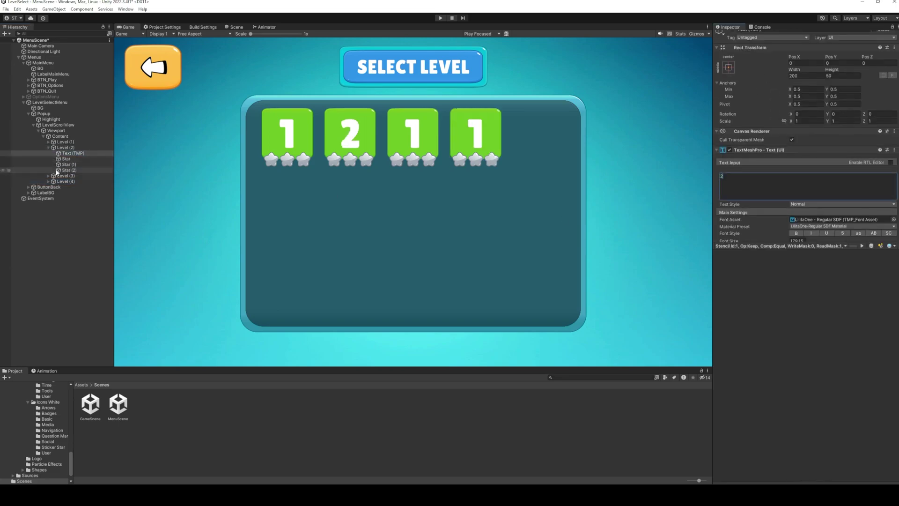
click(48, 176)
click(73, 181)
double_click(722, 176)
text(3)
click(48, 204)
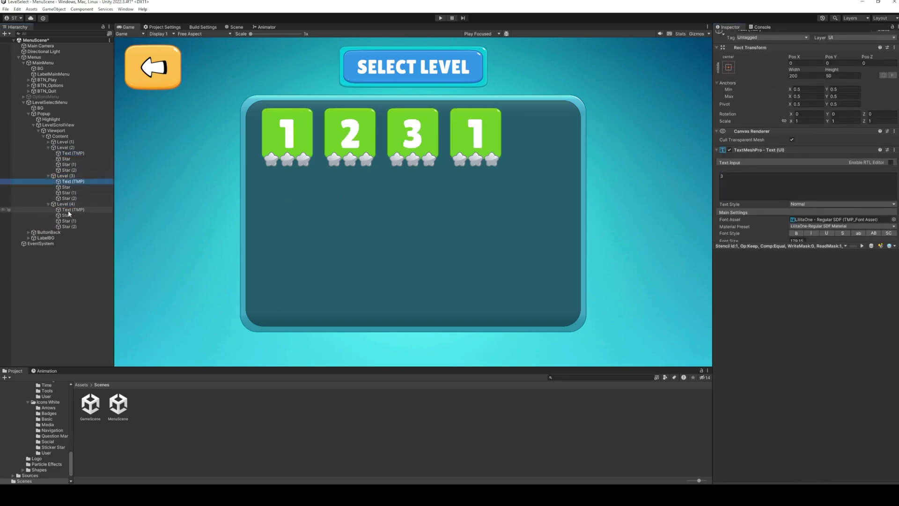
click(73, 209)
double_click(722, 176)
text(4)
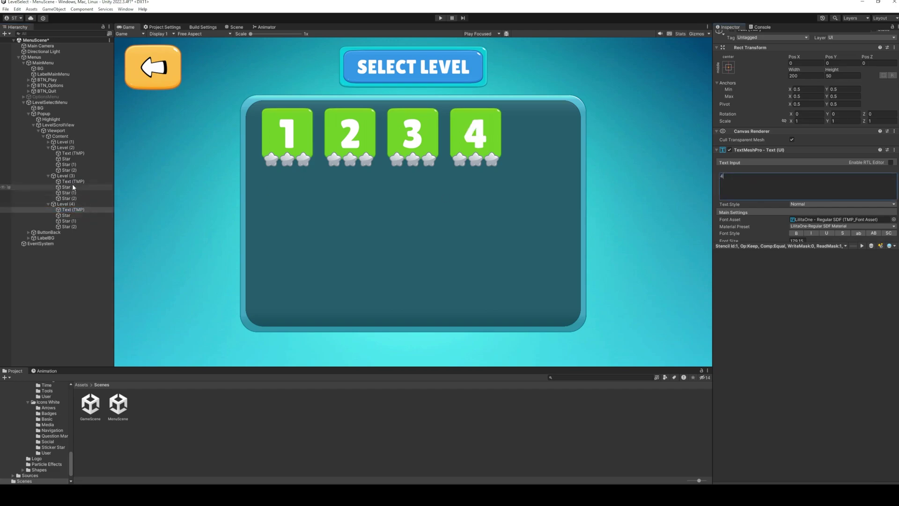
Set the OnClickLevel arguments of Level (2), Level (3) and Level (4) to 1, 2 and 3, and save the scene.
click(66, 147)
click(49, 204)
click(49, 175)
click(48, 147)
scroll(790, 191, down, 10)
click(790, 188)
text(1)
click(65, 153)
click(791, 187)
text(2)
click(66, 159)
click(790, 187)
text(3)
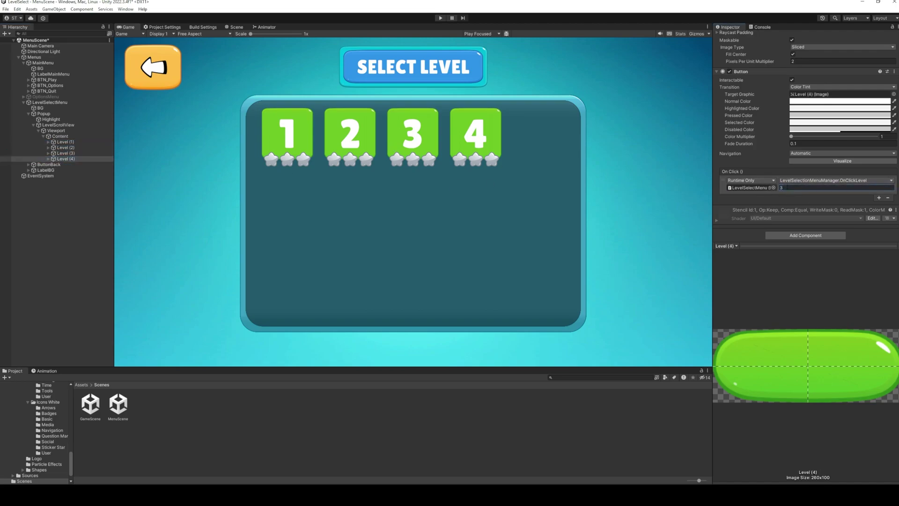
key(ctrl+s)
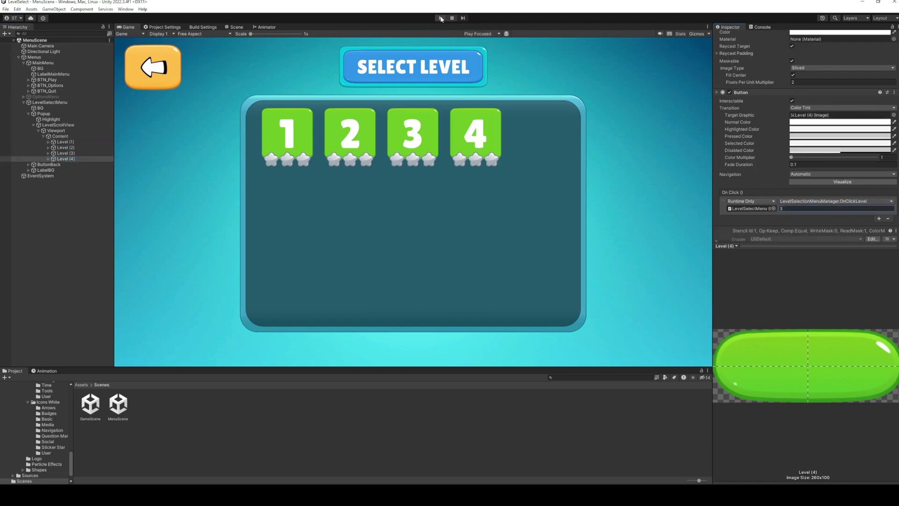
Run the game and test the level 1 button in the level selection menu.
click(441, 18)
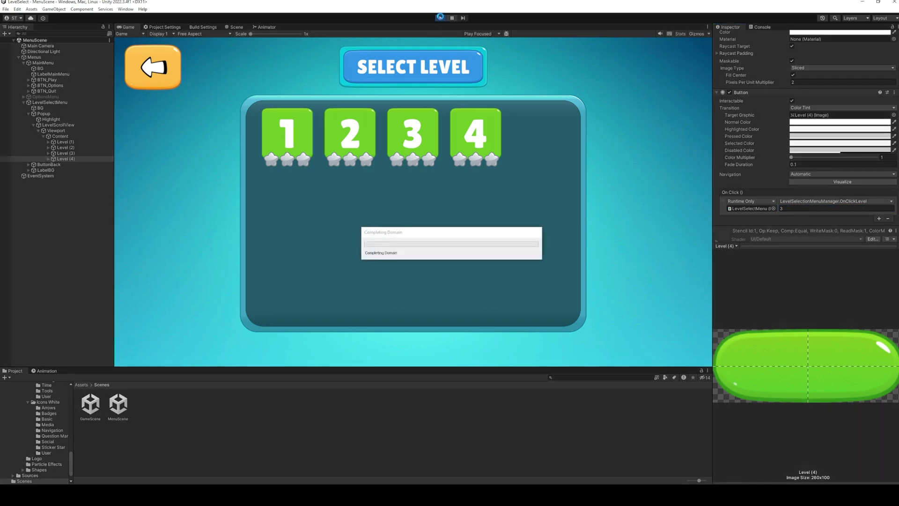
click(299, 151)
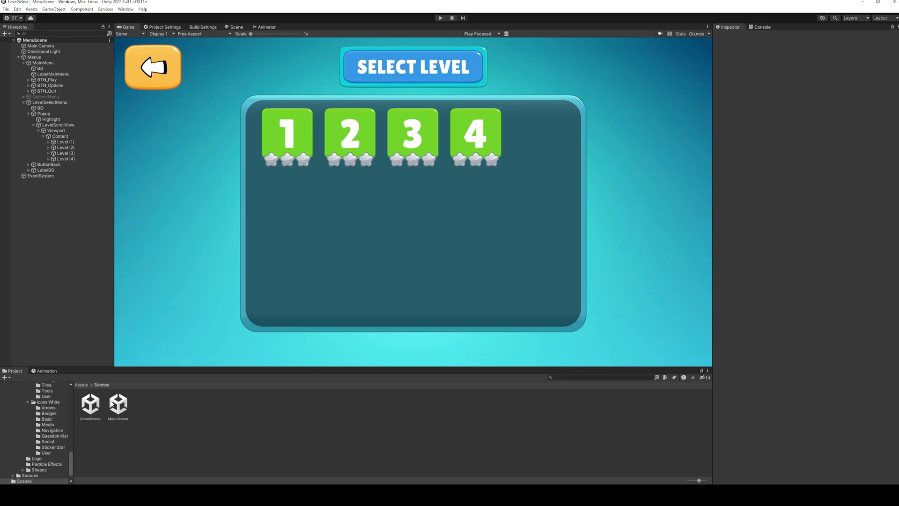
Open GameScene and delete the Cube object.
double_click(88, 402)
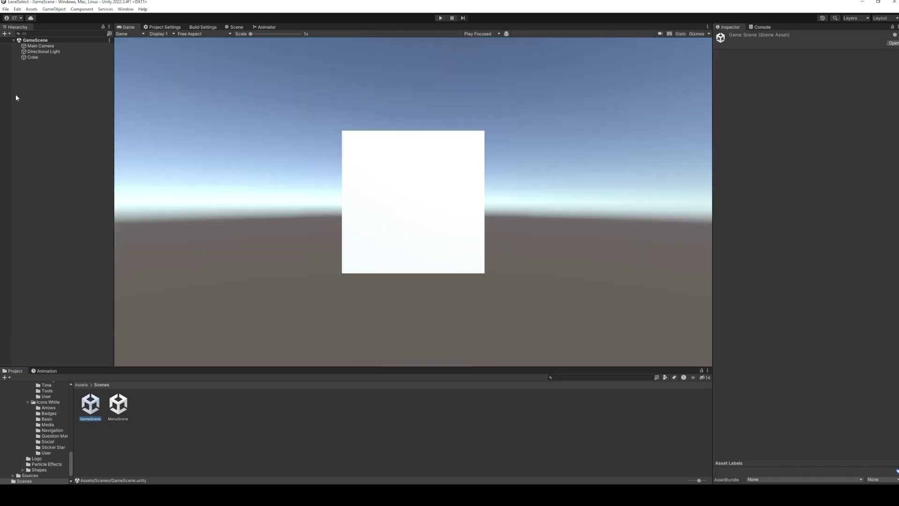
click(36, 57)
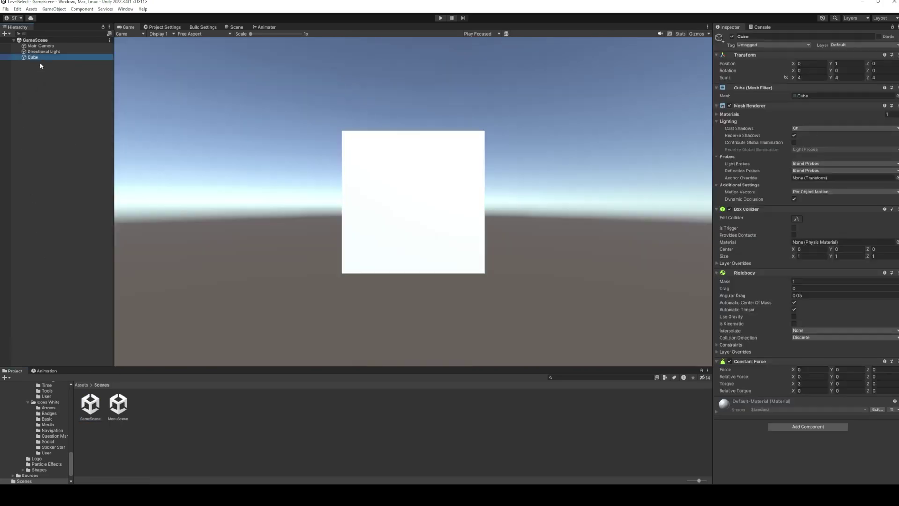
key(Delete)
Create an empty object named Levels in the GameScene hierarchy.
right_click(44, 75)
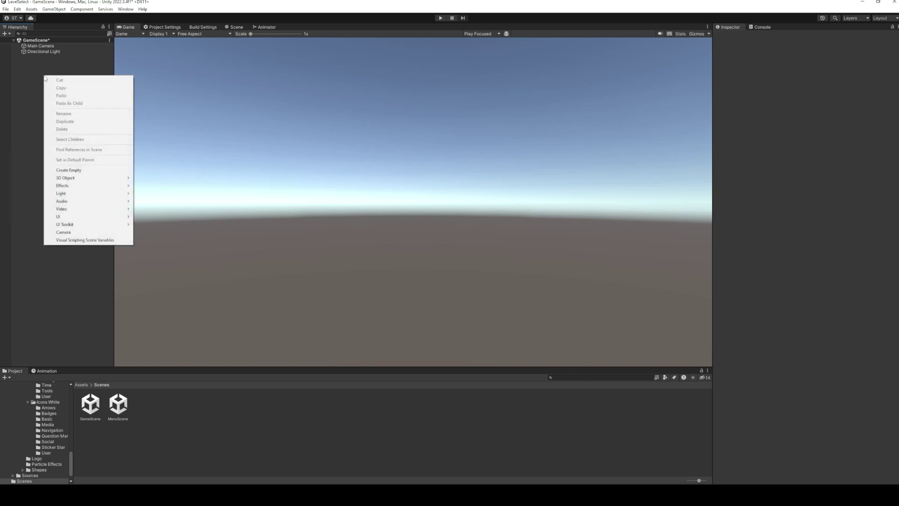
click(91, 170)
text(Levels)
key(Return)
Create an empty child object named level (1) under Levels.
right_click(40, 57)
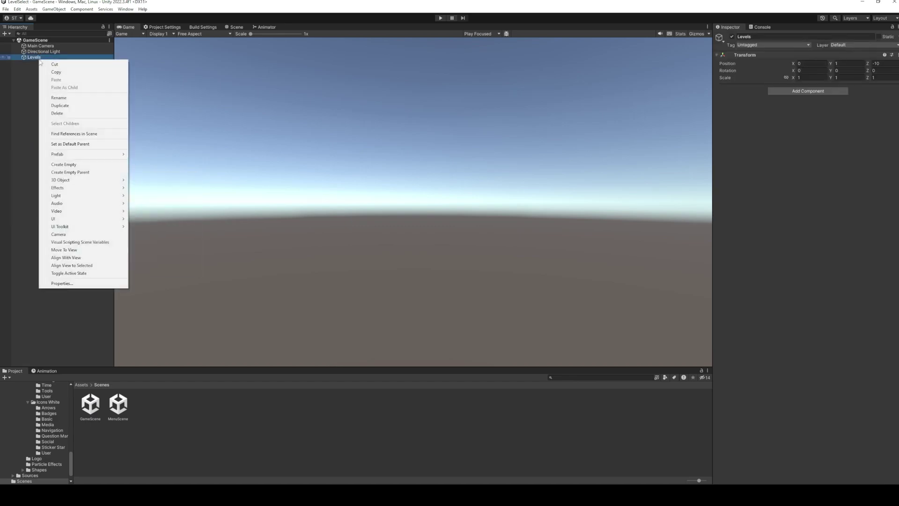
click(84, 165)
text(leve)
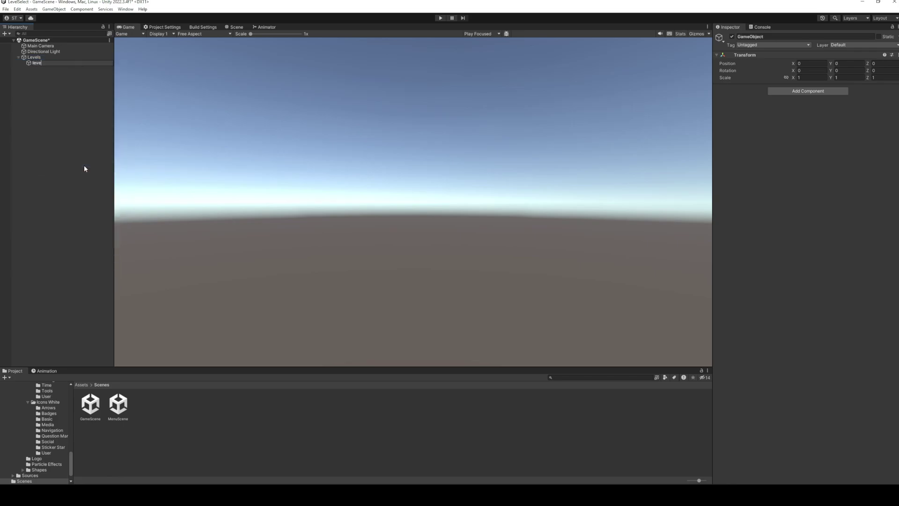
text(l ()
key(Return)
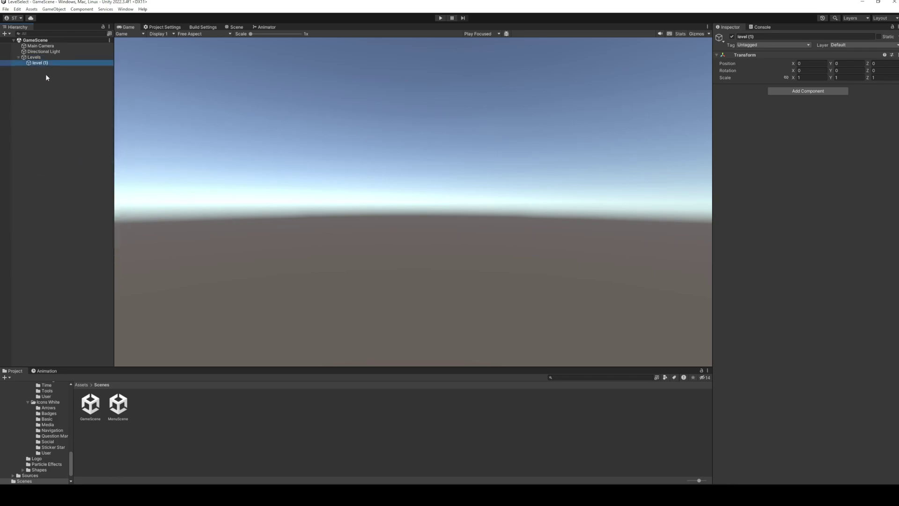
Add a 3D TextMeshPro text object as a child of level (1).
right_click(42, 64)
mouse_move(94, 164)
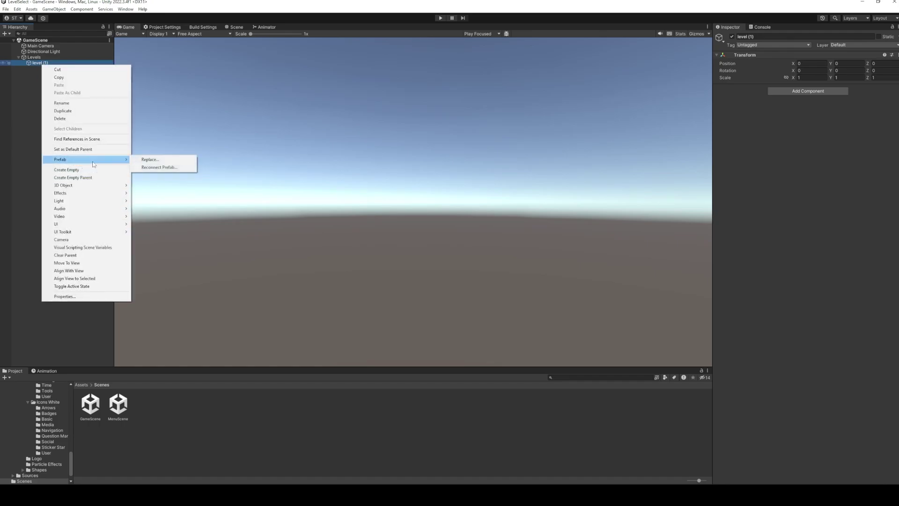
mouse_move(93, 185)
click(172, 234)
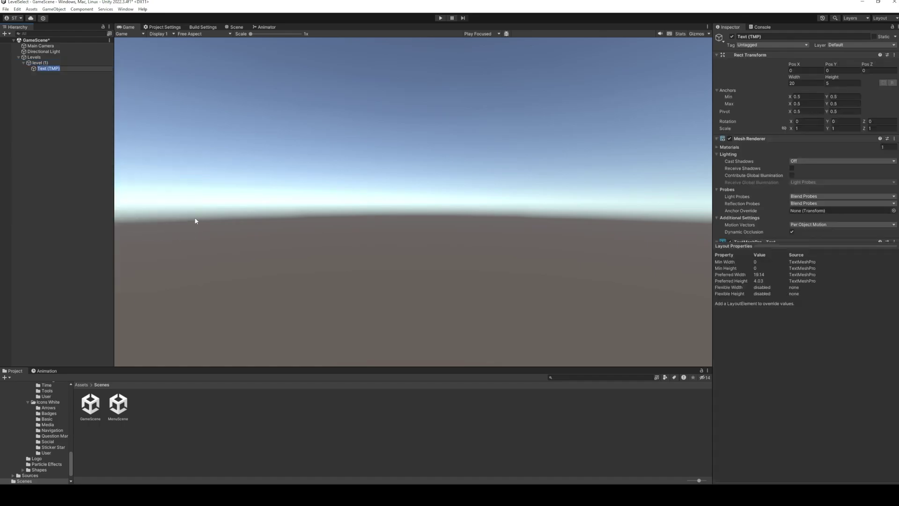
Move the TextMeshPro text away from the Main Camera along Z to about 38.22 and check it in the Game view.
click(235, 27)
key(f)
click(50, 46)
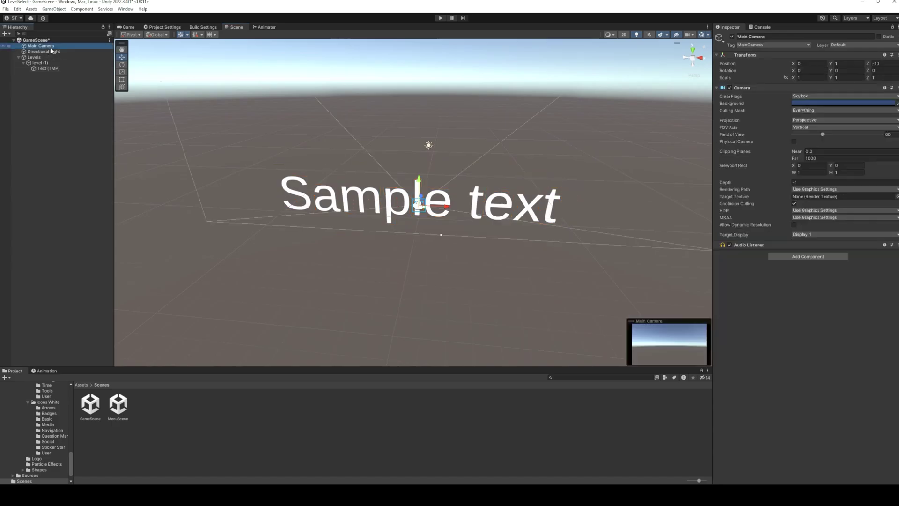
alt+drag(328, 187, 515, 277)
click(50, 68)
drag(388, 202, 76, 247)
scroll(253, 234, down, 5)
drag(247, 237, 167, 245)
click(128, 27)
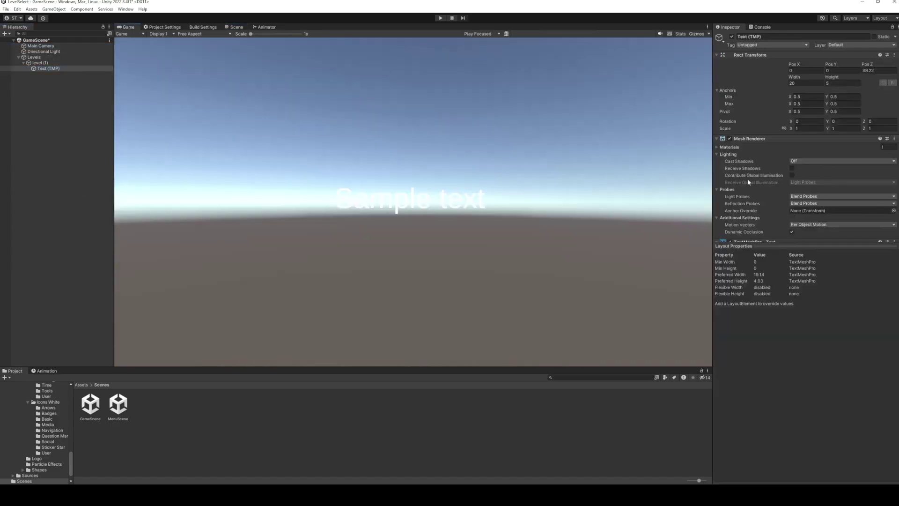
Colour the TextMeshPro text under level (1) red and make it read "LEVEL 1".
scroll(792, 207, down, 7)
click(814, 216)
click(871, 256)
click(756, 141)
text(LEVEL 1)
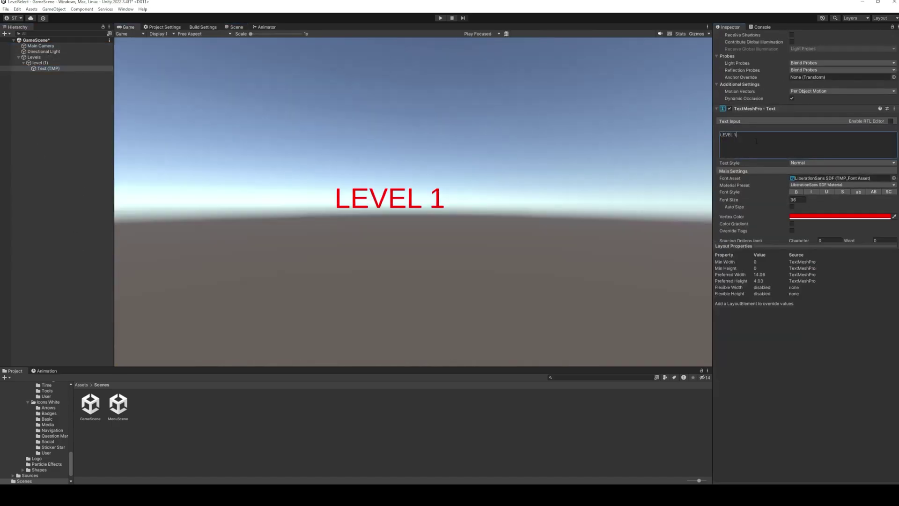
Add a Rigidbody with gravity turned off and a Constant Force with torque about X to the LEVEL 1 text.
scroll(756, 141, down, 10)
click(805, 233)
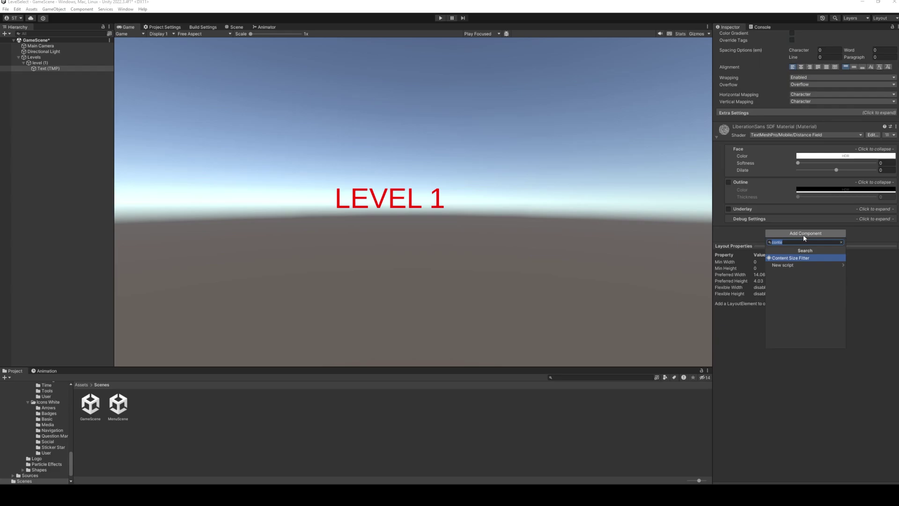
text(rigid)
key(Return)
click(793, 233)
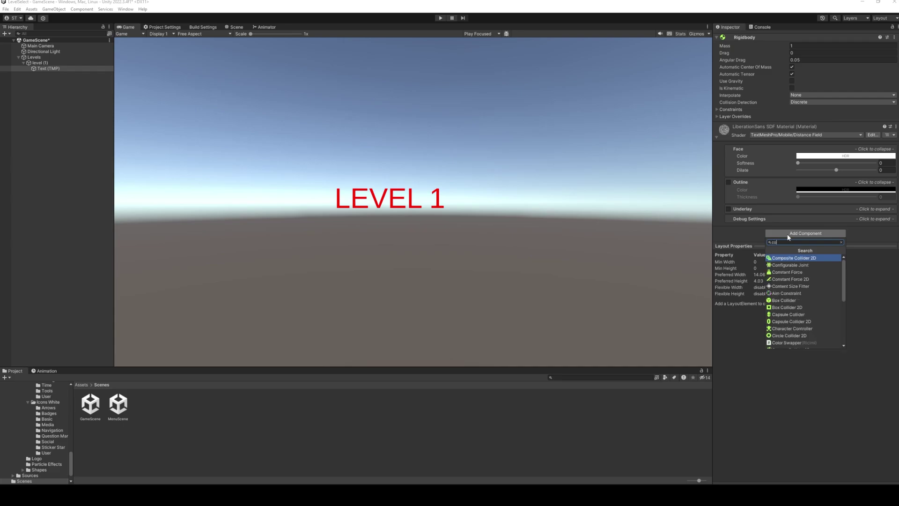
text(const)
key(Return)
scroll(793, 235, down, 3)
scroll(835, 114, up, 5)
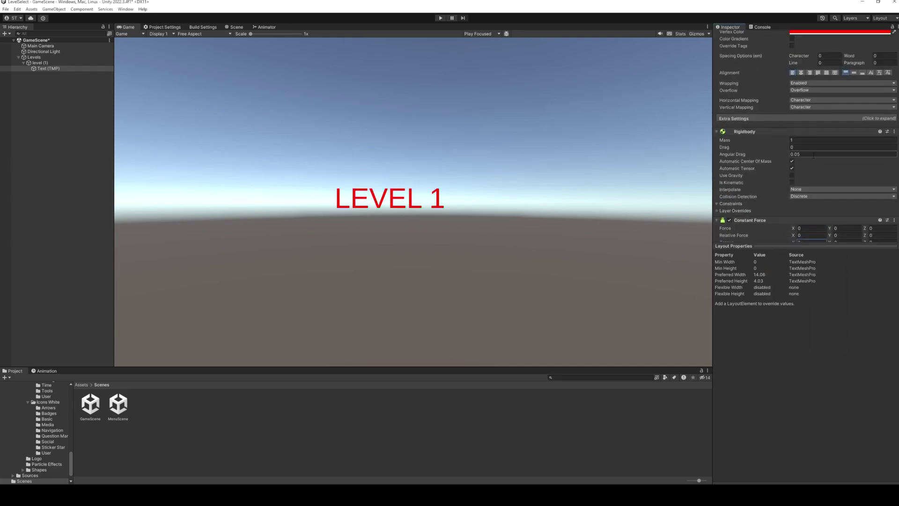
Run the scene to check the LEVEL 1 text's spin about X, and stop it again.
click(440, 17)
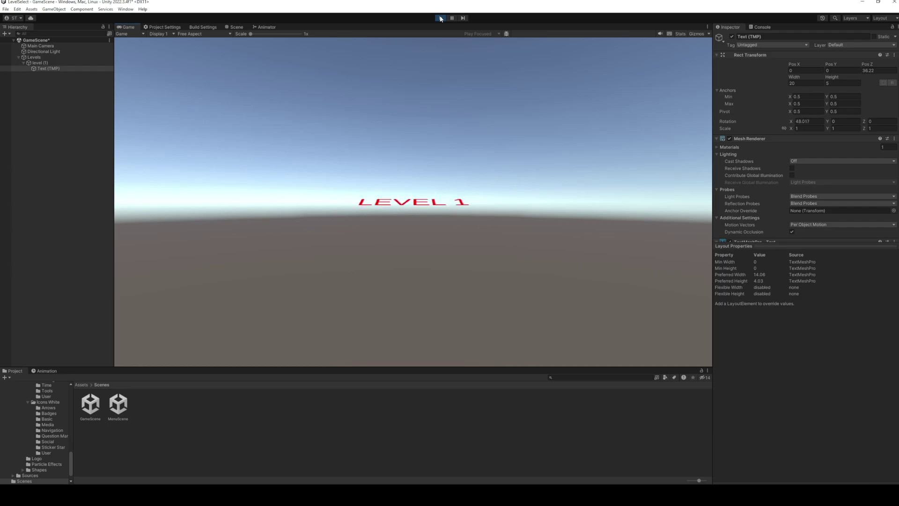
click(440, 18)
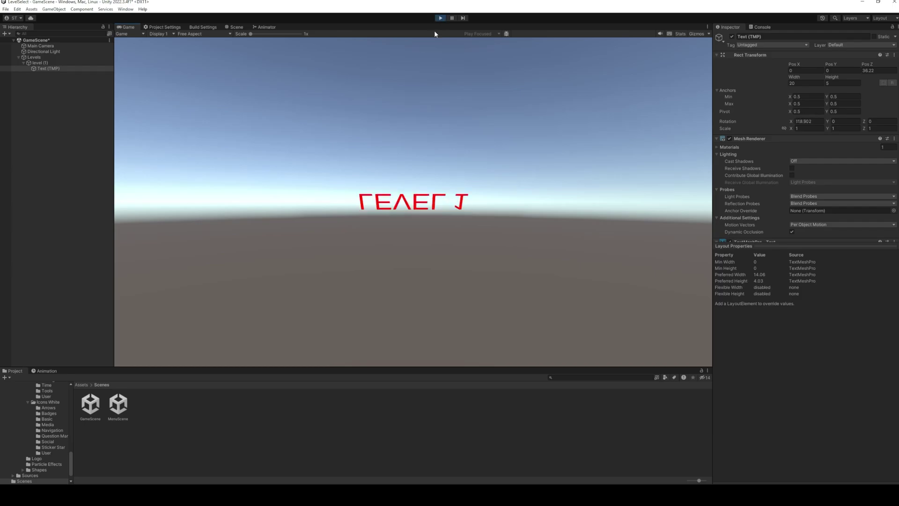
Duplicate the level (1) object four times under Levels to make five level objects.
click(47, 63)
key(ctrl+d)
key(ctrl+d)
key(ctrl+d)
key(ctrl+d)
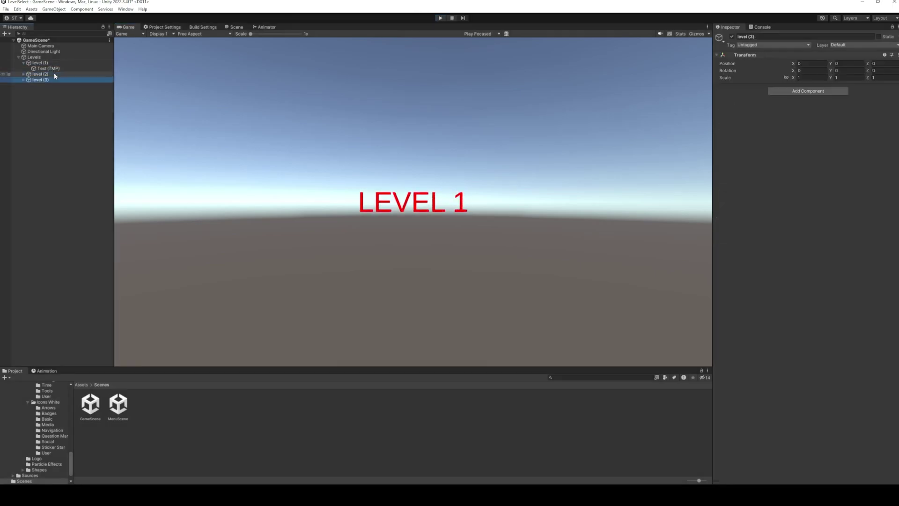
Change the text under level (2) to "LEVEL 2" and the text under level (3) to "LEVEL 3".
click(23, 68)
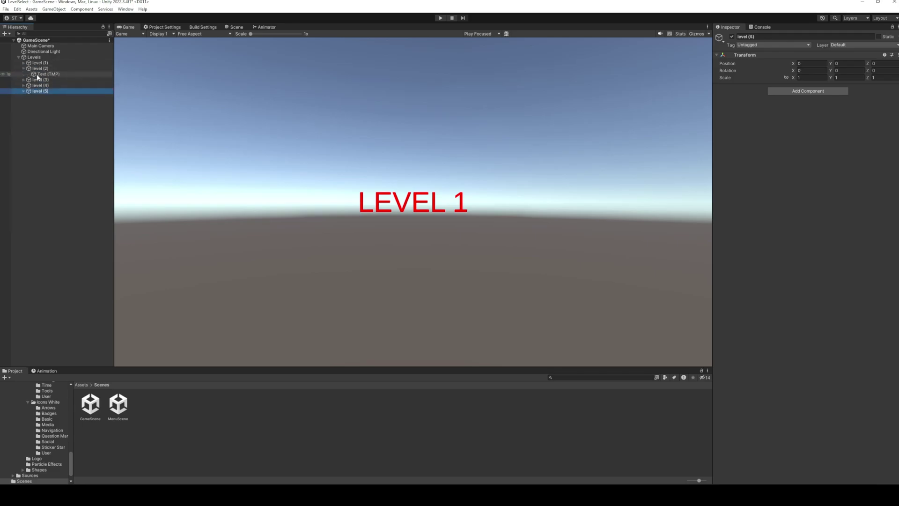
click(47, 74)
scroll(796, 164, down, 5)
click(779, 160)
key(BackSpace)
text(2)
click(23, 79)
click(47, 86)
click(797, 159)
text(LEVEL 3)
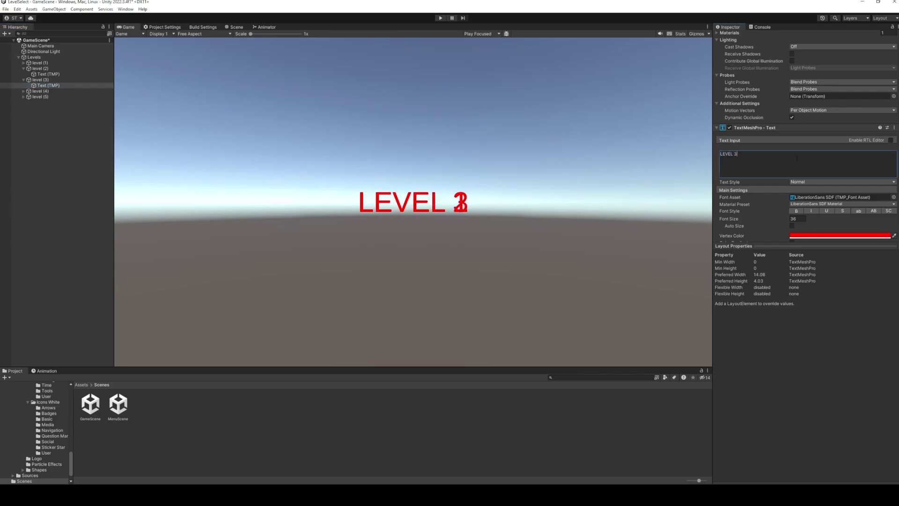
Change the text under level (4) to "LEVEL 4" and under level (5) to "LEVEL 5", and save the scene.
click(24, 91)
click(47, 97)
click(764, 152)
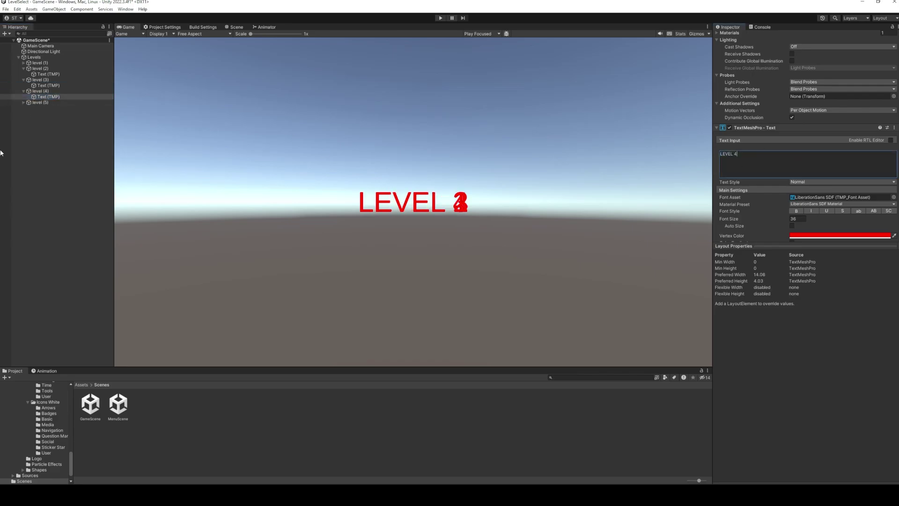
click(24, 102)
click(47, 107)
click(759, 157)
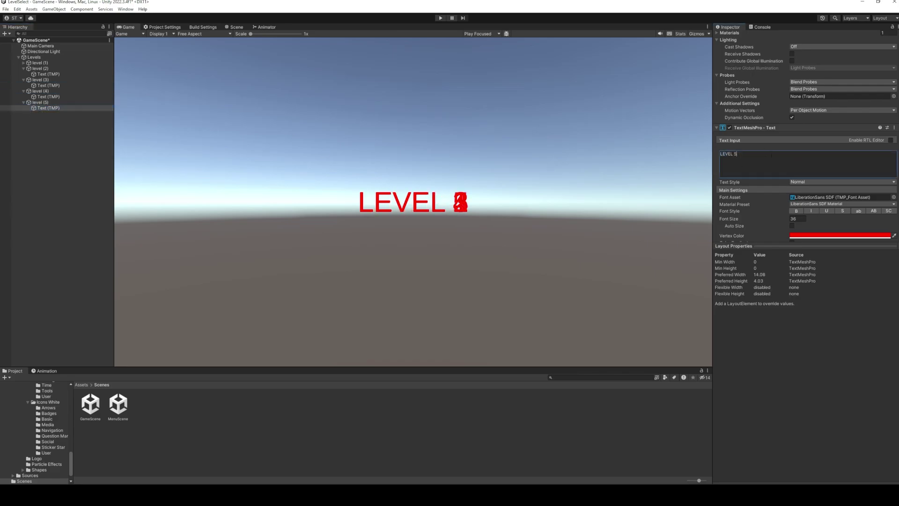
click(65, 131)
key(ctrl+s)
Deactivate all five level objects, level (1) through level (5), and save the scene.
click(43, 107)
shift+click(46, 69)
key(Left)
key(Up)
key(shift+Down)
key(shift+Down)
key(shift+Down)
key(shift+Down)
key(alt+shift+a)
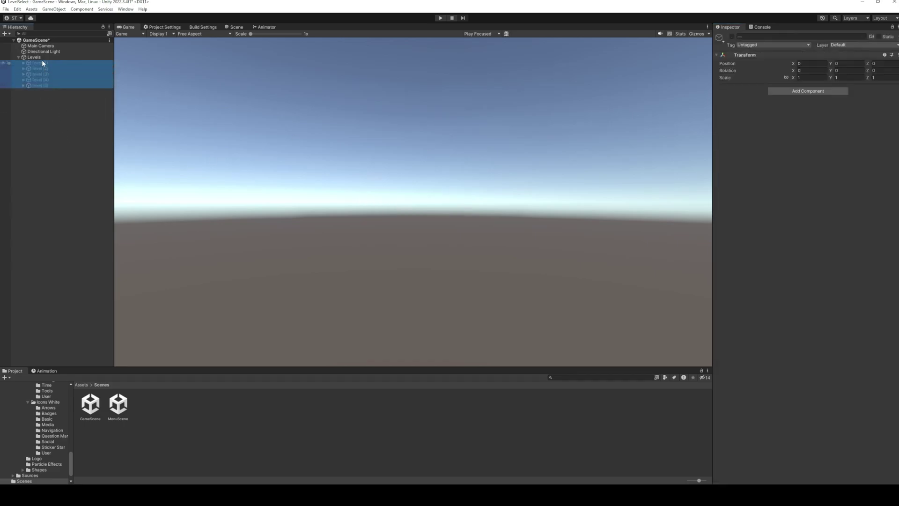
key(ctrl+s)
Create a new script component named LevelManager on the Levels object.
click(44, 58)
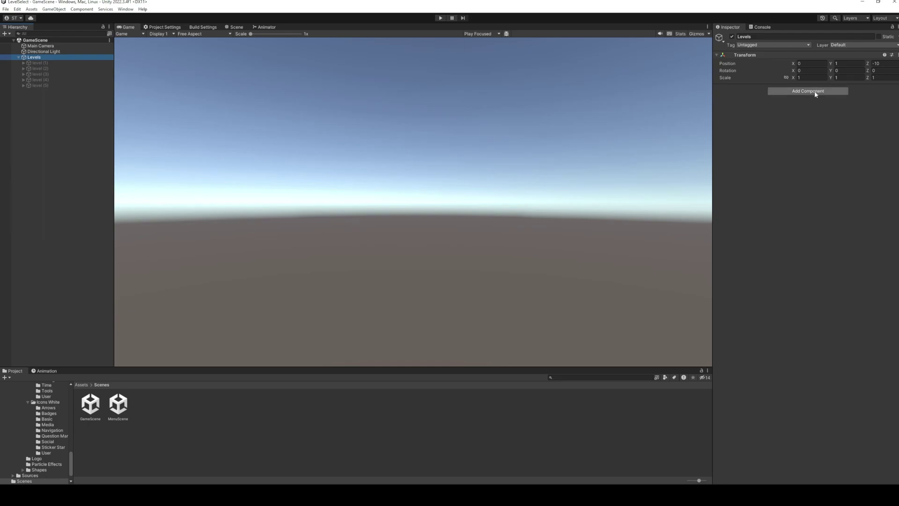
click(815, 91)
text(L)
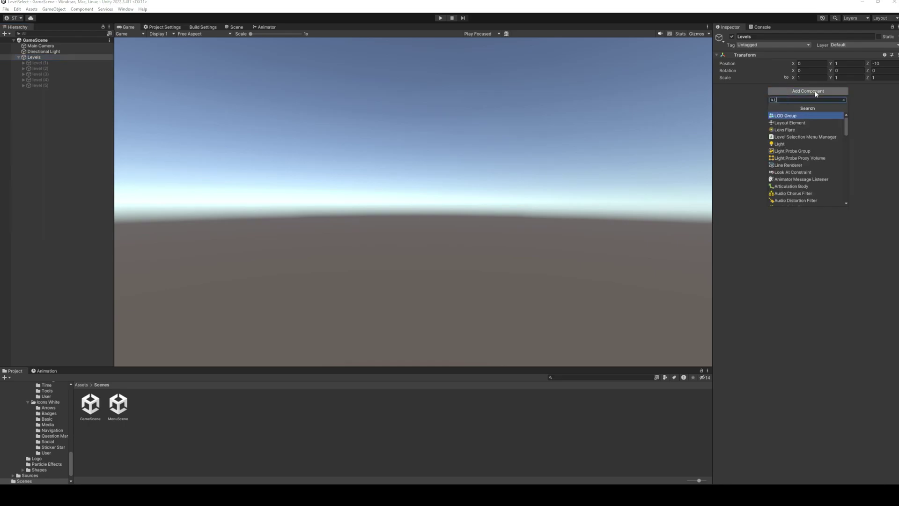
text(evelManage)
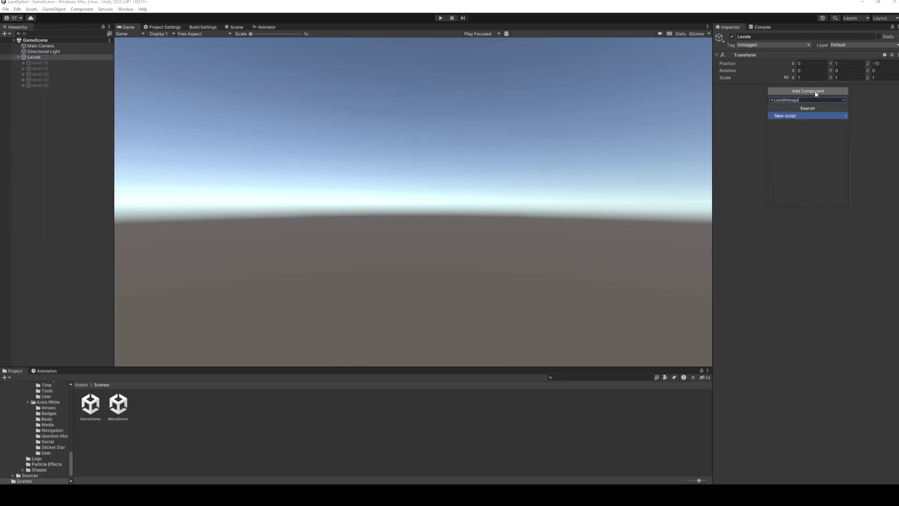
text(r)
key(Return)
key(Return)
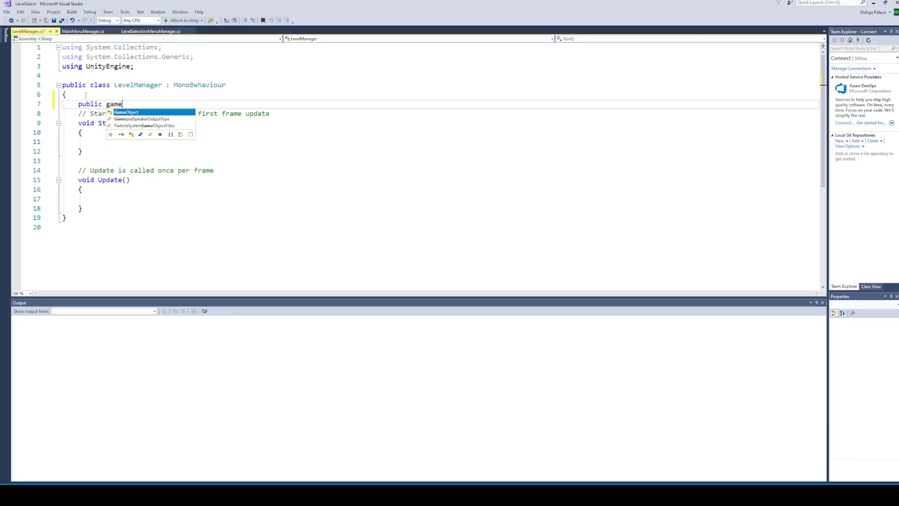
In Visual Studio, declare a public GameObject array named levels in the LevelManager class and save the script.
key(Tab)
text([] levels;)
key(ctrl+s)
In LevelManager's Start method, write levels[LevelSelectionMenuManager.currLevel].SetActive(true); and save the script.
click(109, 138)
text(levels[cu)
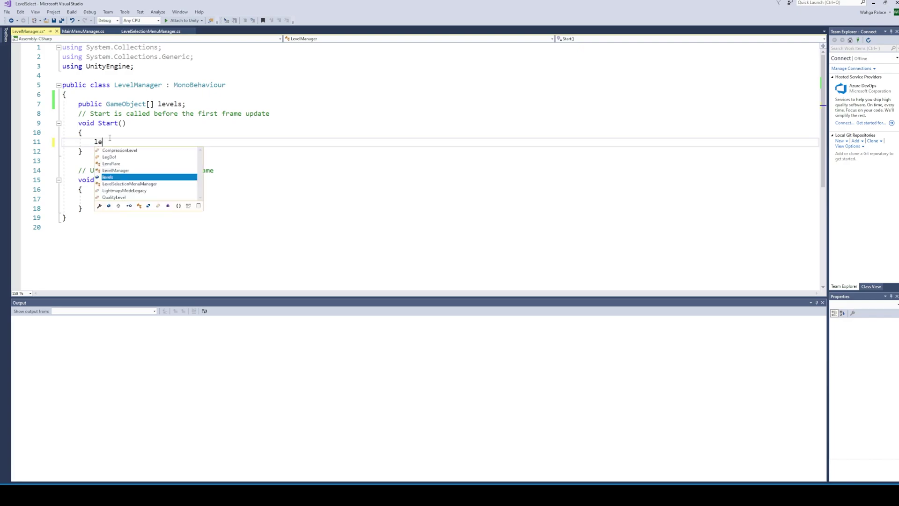
key(BackSpace)
key(BackSpace)
text(levelse)
key(Tab)
text(.currLevel].SetActive()
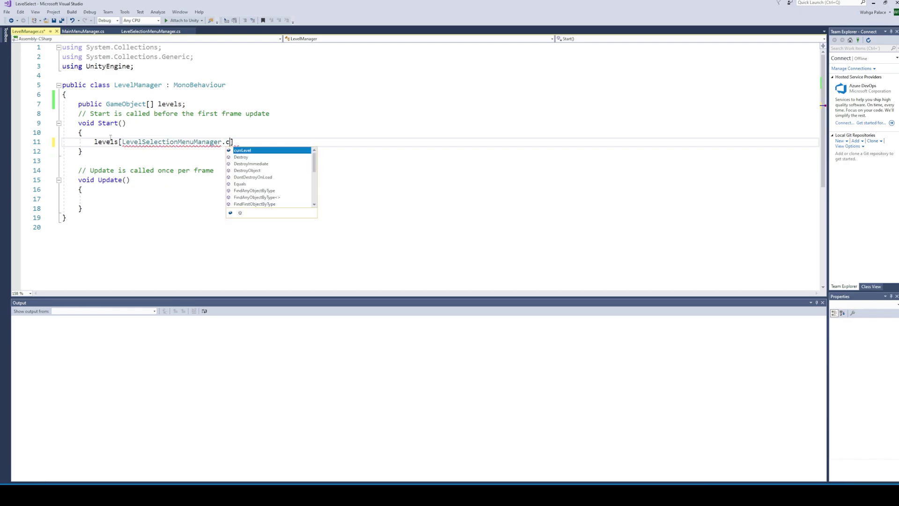
text(true);)
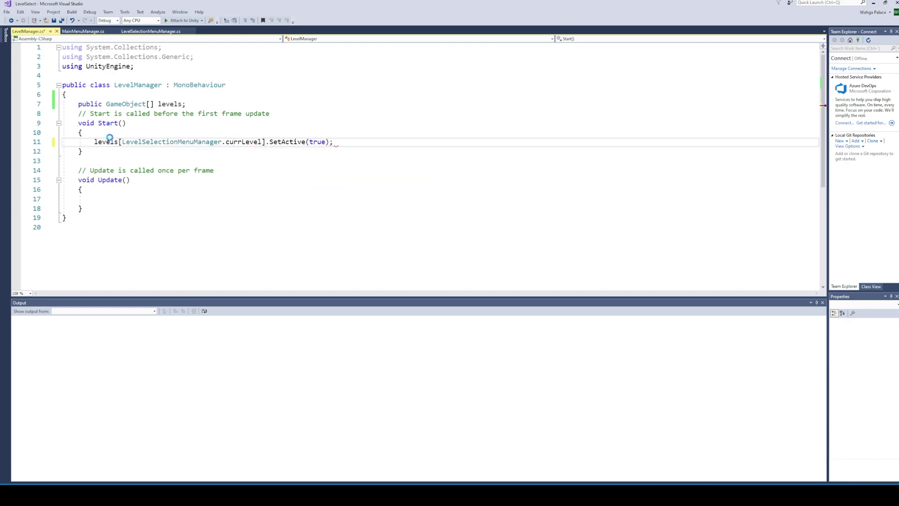
key(ctrl+s)
Review how LevelSelectionMenuManager declares currLevel and assigns it from levelNum, and return to the LevelManager script.
click(237, 141)
click(148, 31)
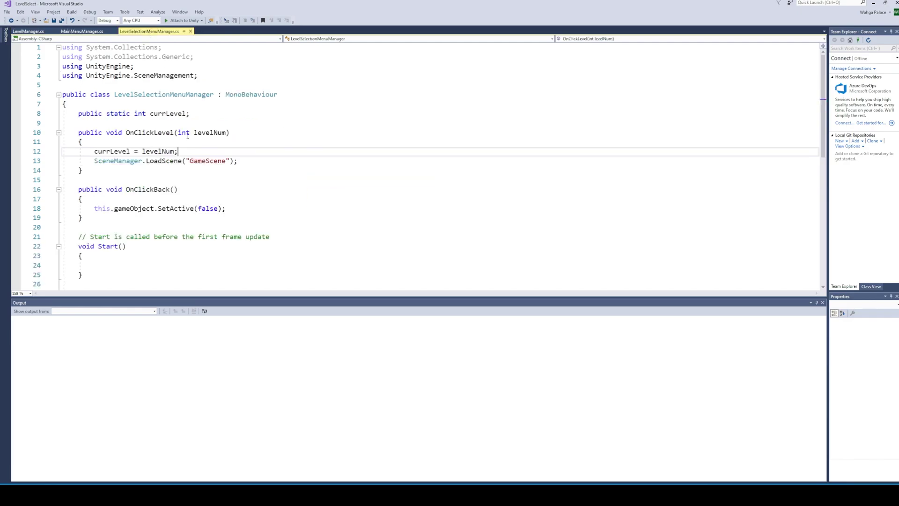
drag(150, 113, 186, 113)
drag(90, 152, 202, 155)
click(30, 31)
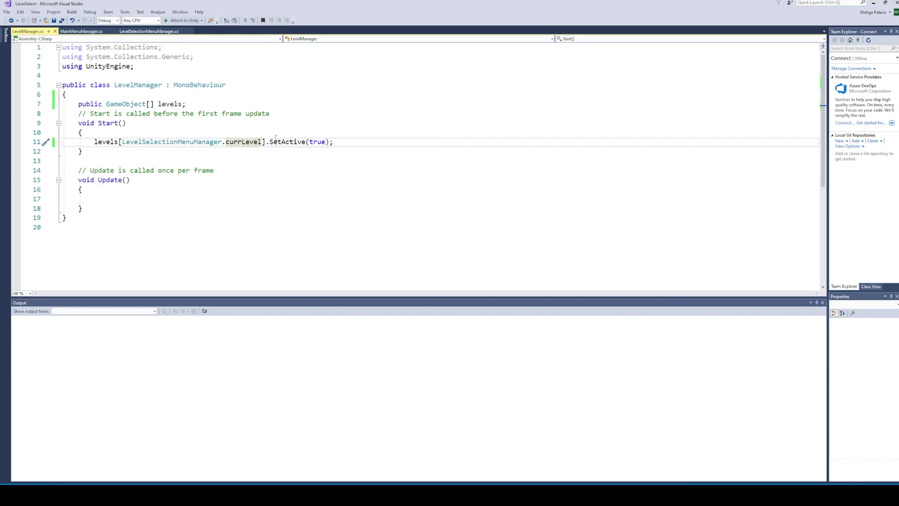
Back in Unity, fill the Level Manager component's Levels array with level (1) through level (5).
key(alt+Tab)
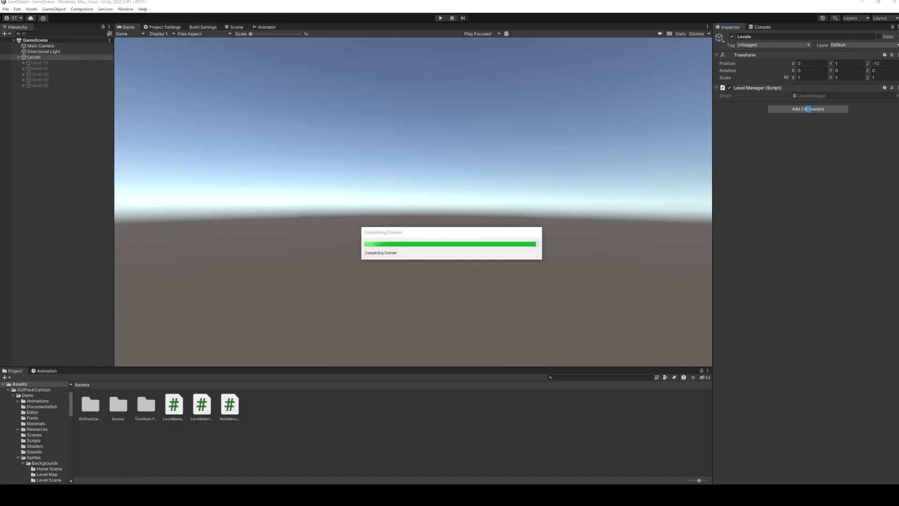
click(724, 103)
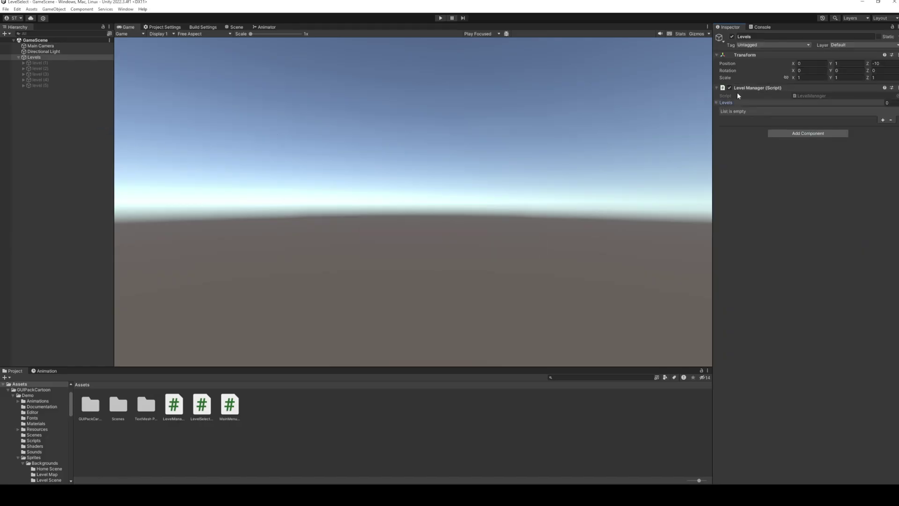
click(46, 63)
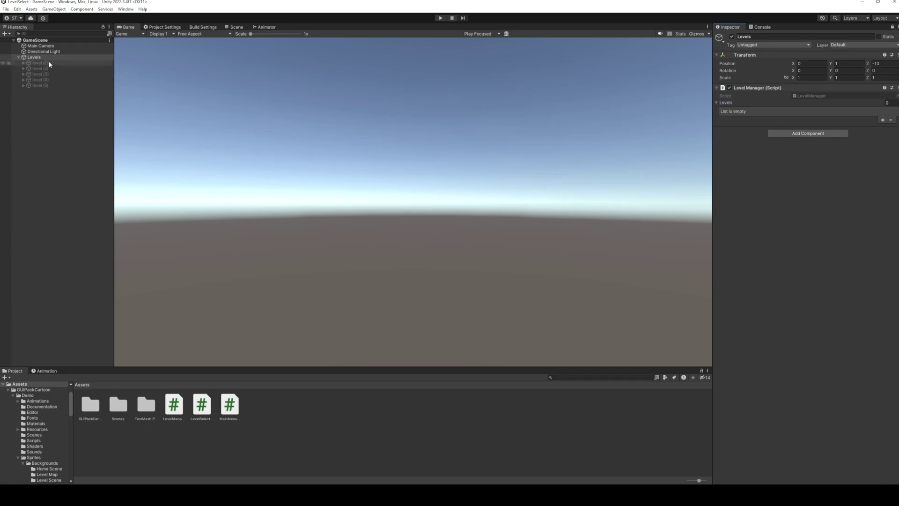
shift+click(42, 85)
drag(30, 75, 729, 105)
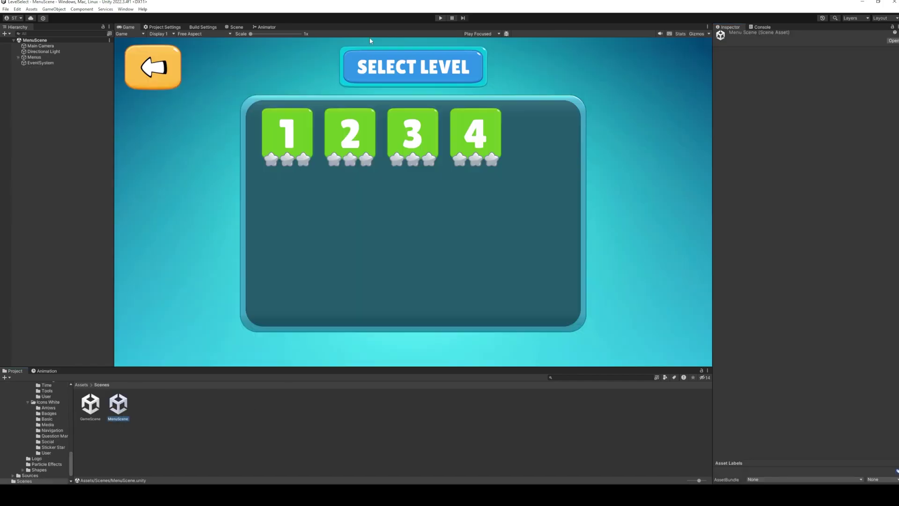
Play-test MenuScene by choosing level 2 in one run and level 4 in another, and stop play mode.
click(444, 18)
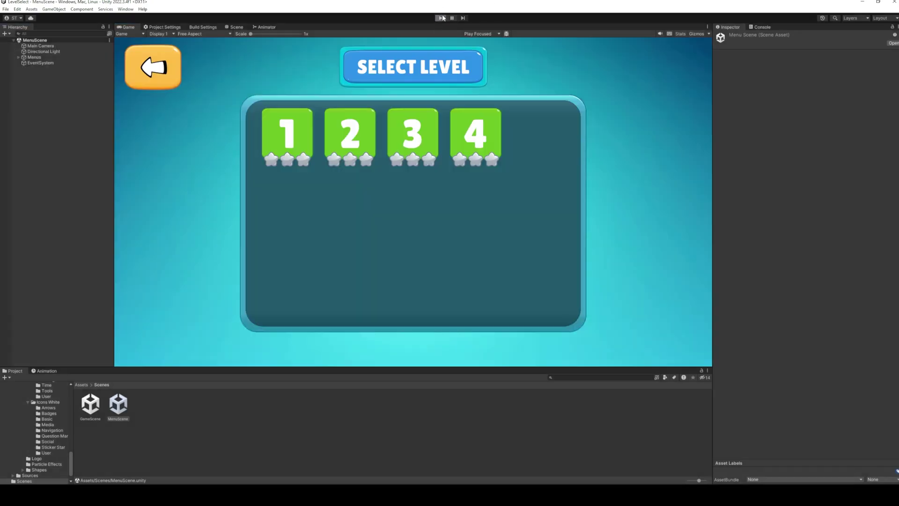
click(333, 136)
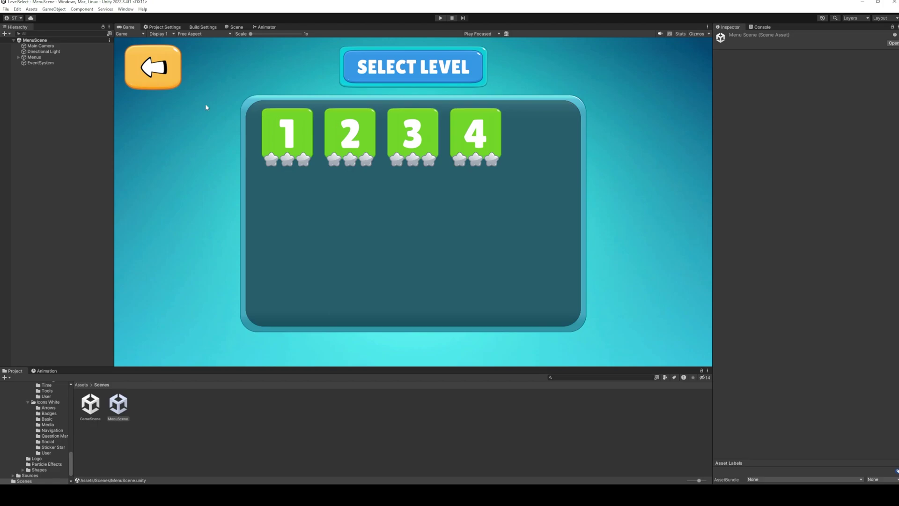
click(440, 18)
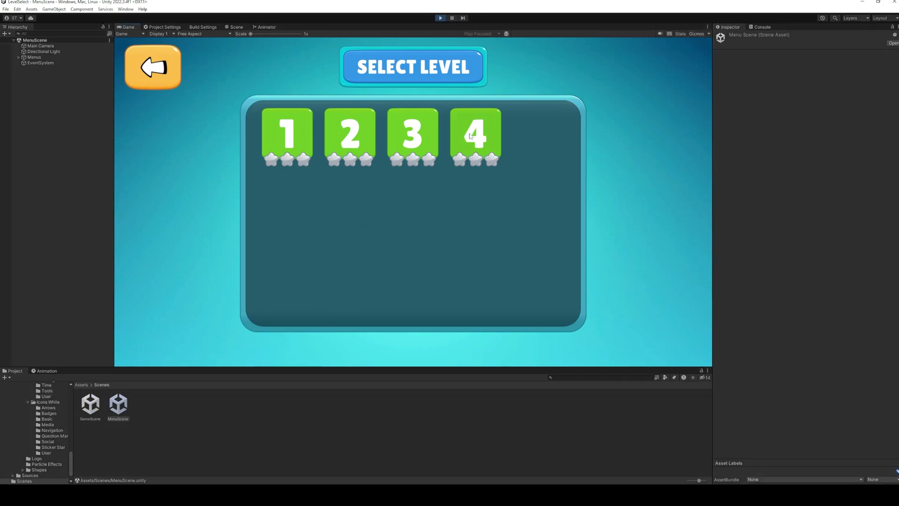
click(469, 133)
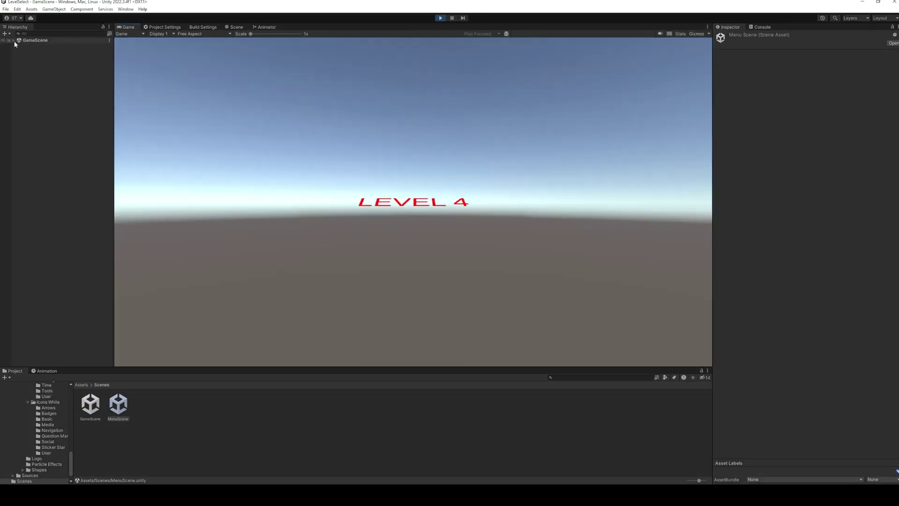
click(442, 17)
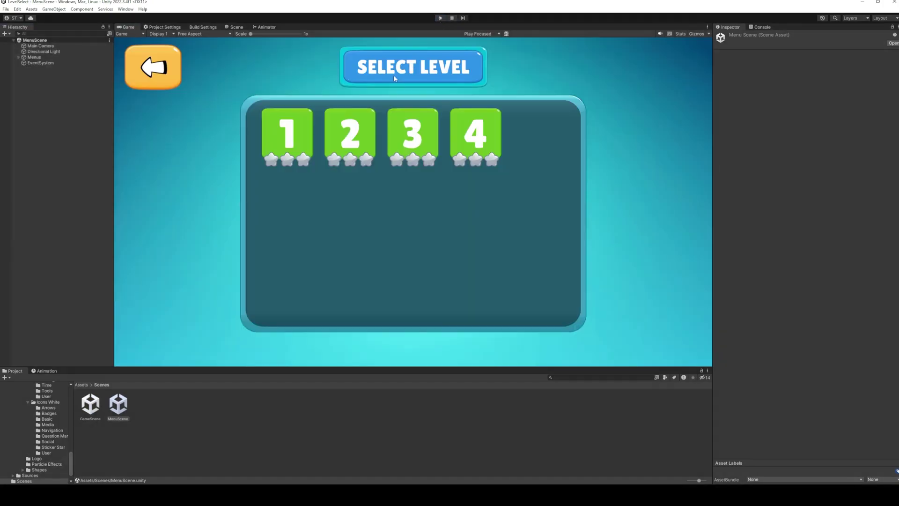
Set the transition of the Level (1) button under LevelSelectMenu's Content to Sprite Swap, keeping the button interactable.
click(18, 57)
click(24, 74)
click(29, 85)
click(34, 96)
click(39, 102)
click(44, 107)
click(63, 114)
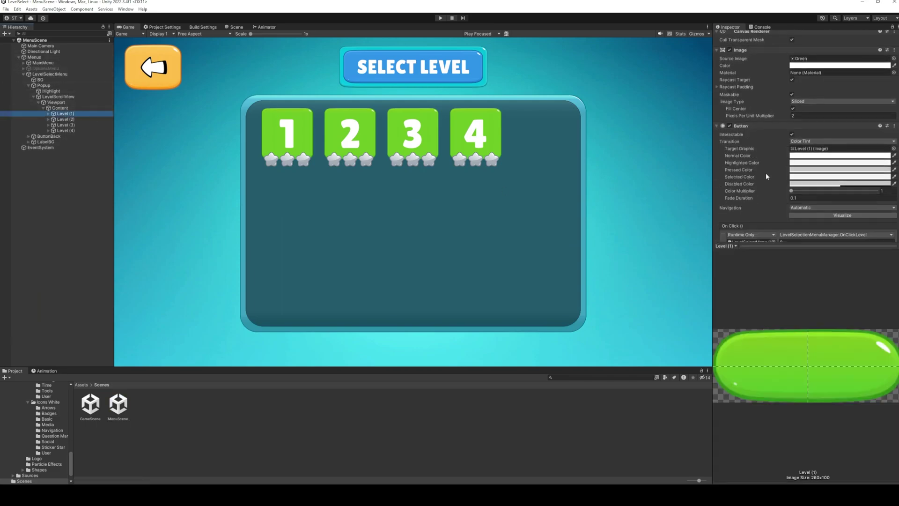
scroll(766, 173, up, 2)
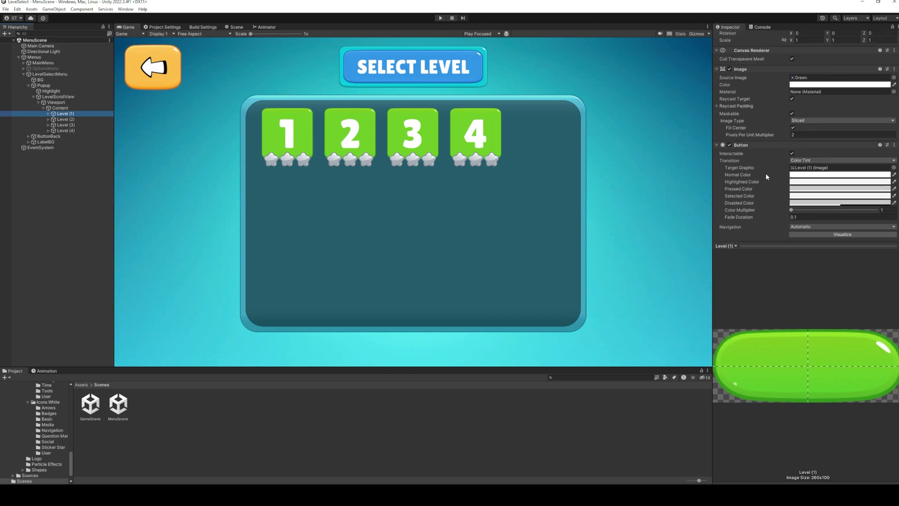
click(792, 154)
click(792, 153)
click(811, 160)
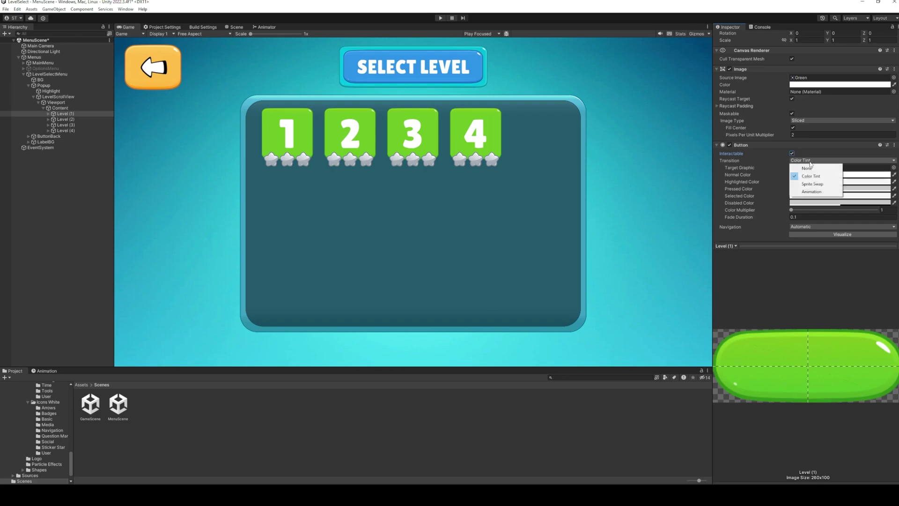
click(811, 187)
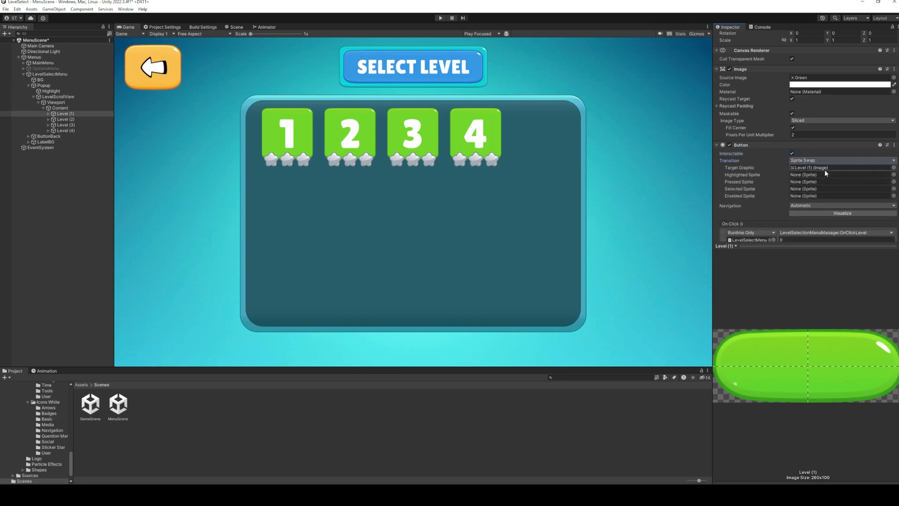
click(824, 168)
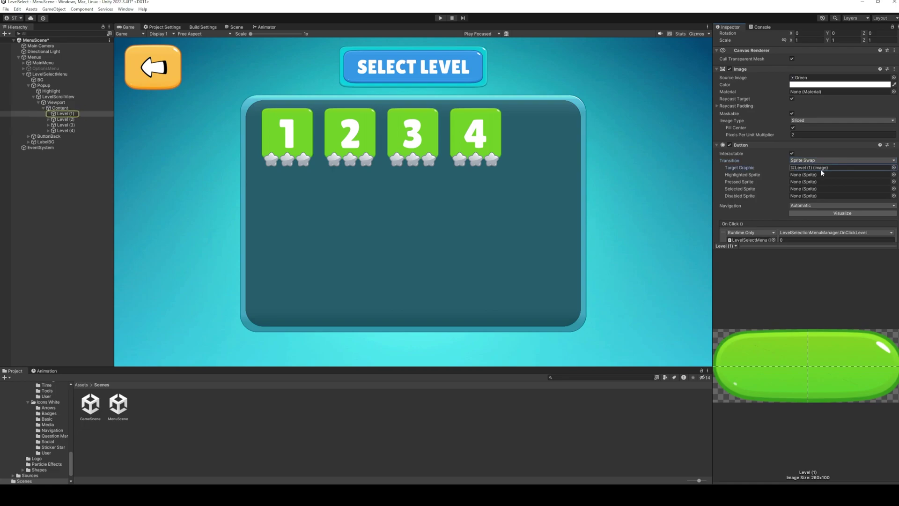
Assign the Level (1) button's swap sprites: Green for highlighted and selected, Orange for pressed, and Gray for disabled.
click(814, 78)
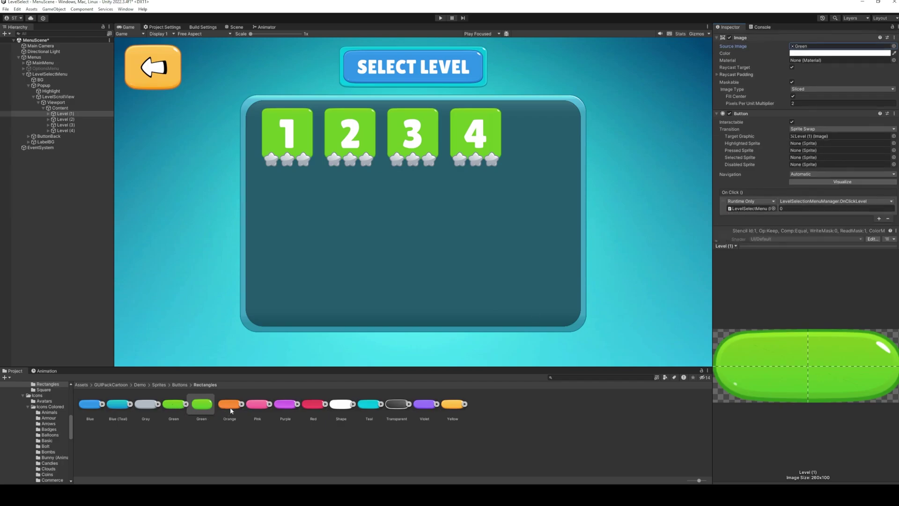
drag(229, 409, 838, 151)
drag(179, 408, 820, 158)
drag(740, 210, 819, 164)
Play-test the Level (1) button with Interactable turned off, stop play mode, and make the button interactable again.
scroll(815, 164, up, 2)
click(792, 157)
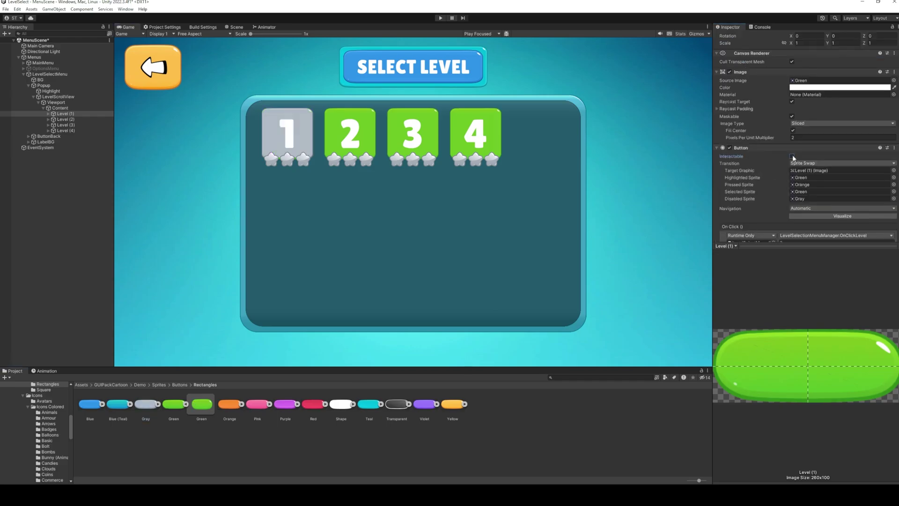
click(792, 156)
click(792, 157)
click(440, 17)
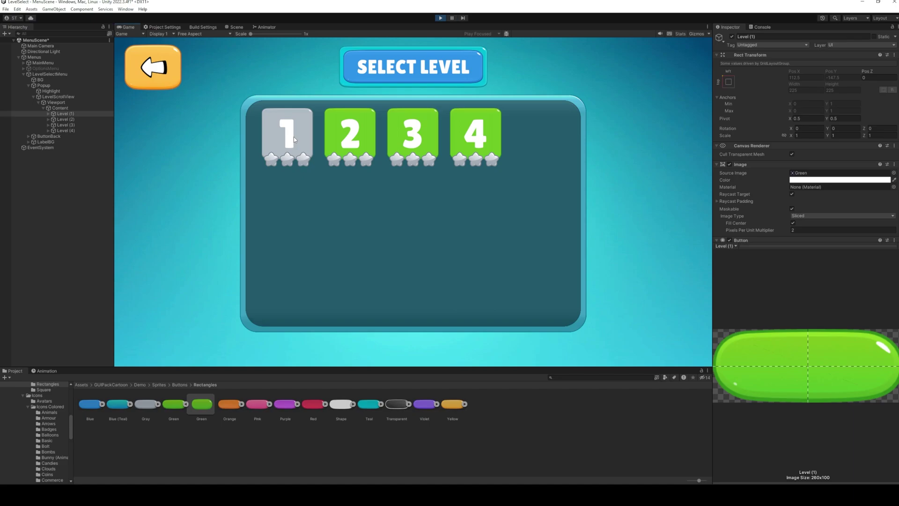
click(441, 18)
scroll(793, 154, down, 5)
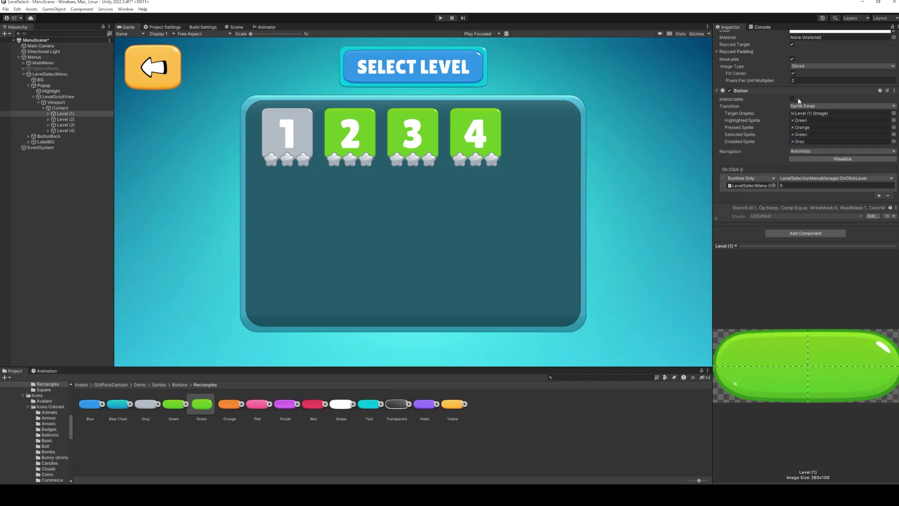
click(792, 99)
Delete the Level (2) to Level (4) buttons, turn off Interactable on Level (1), and save the scene.
click(65, 120)
shift+click(72, 131)
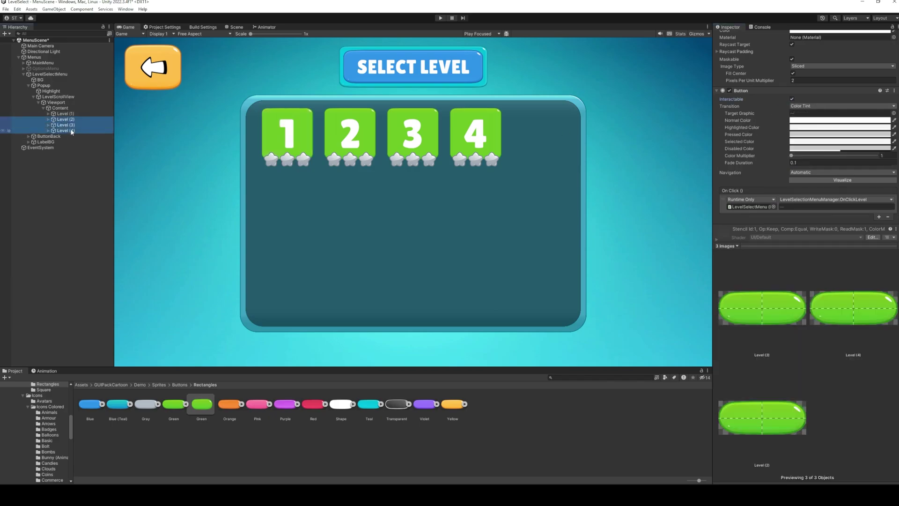
key(Delete)
click(68, 114)
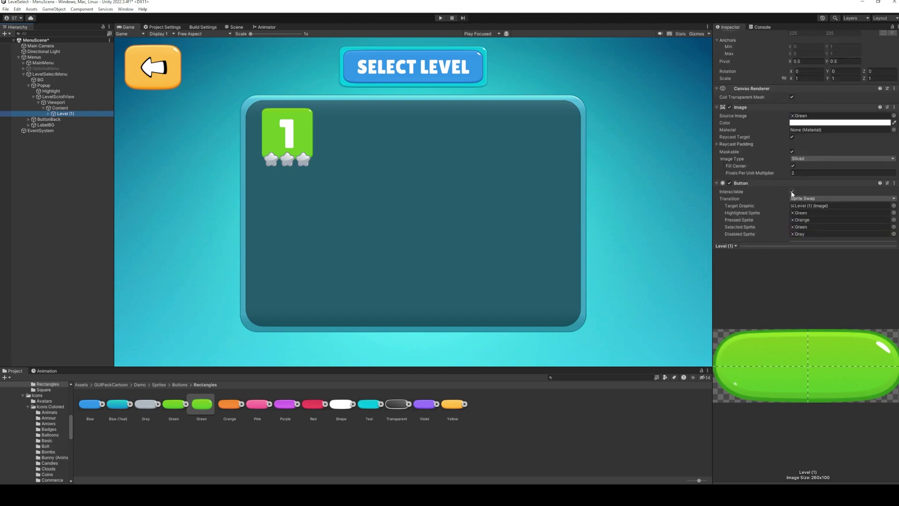
click(793, 191)
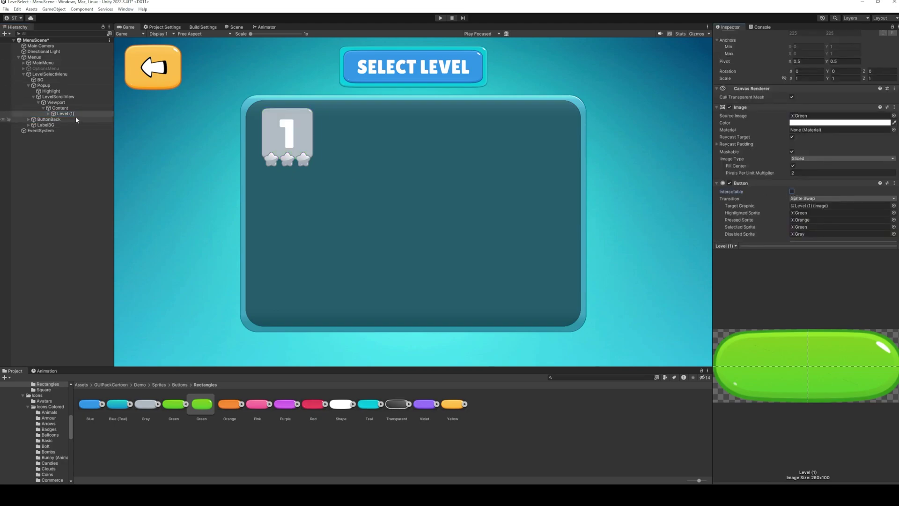
key(ctrl+s)
Create a new script named LevelObject and add it as a component to the Level (1) button.
click(67, 114)
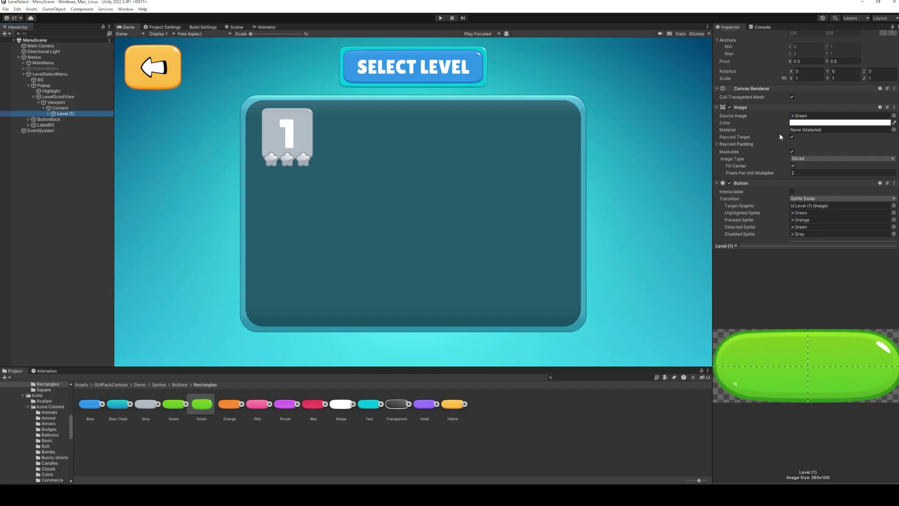
scroll(780, 135, down, 5)
click(836, 232)
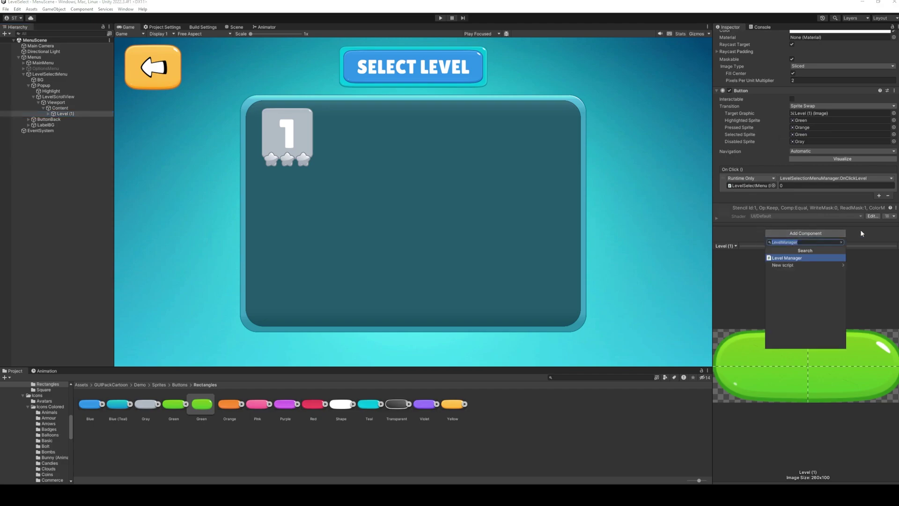
text(LevelB)
key(BackSpace)
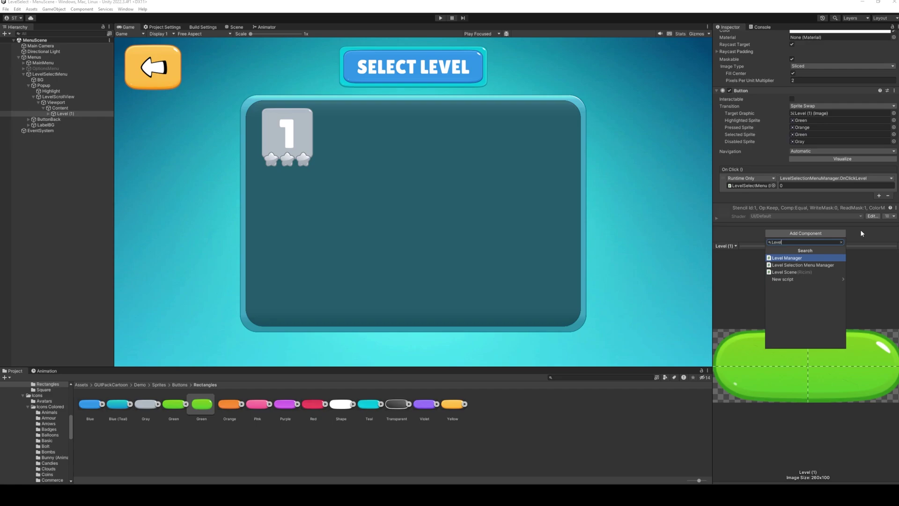
text(Object)
key(Return)
key(Return)
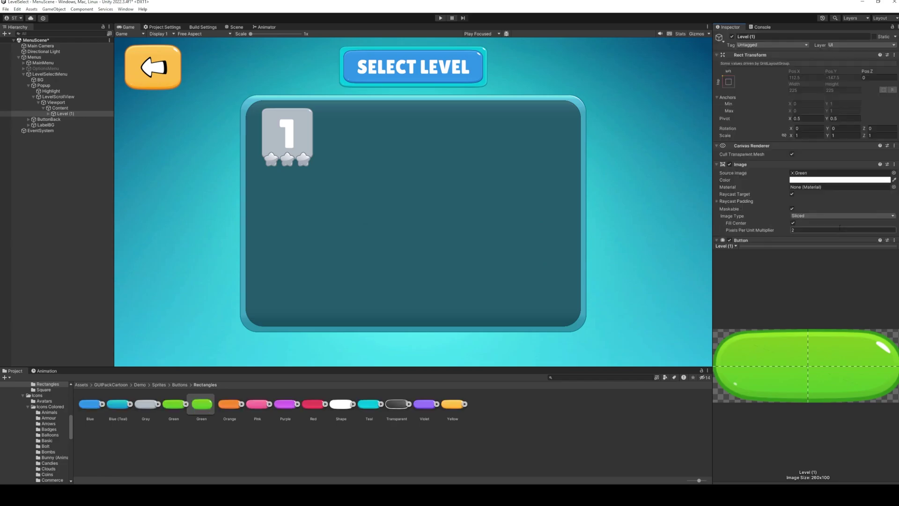
Open the LevelObject script, remove its Start and Update methods, add using UnityEngine.UI, and save.
scroll(811, 199, down, 1)
double_click(811, 196)
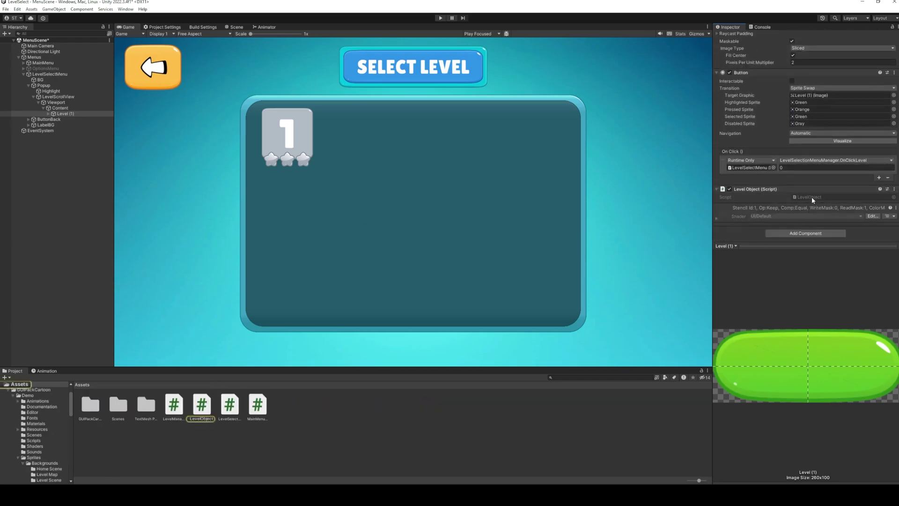
click(84, 96)
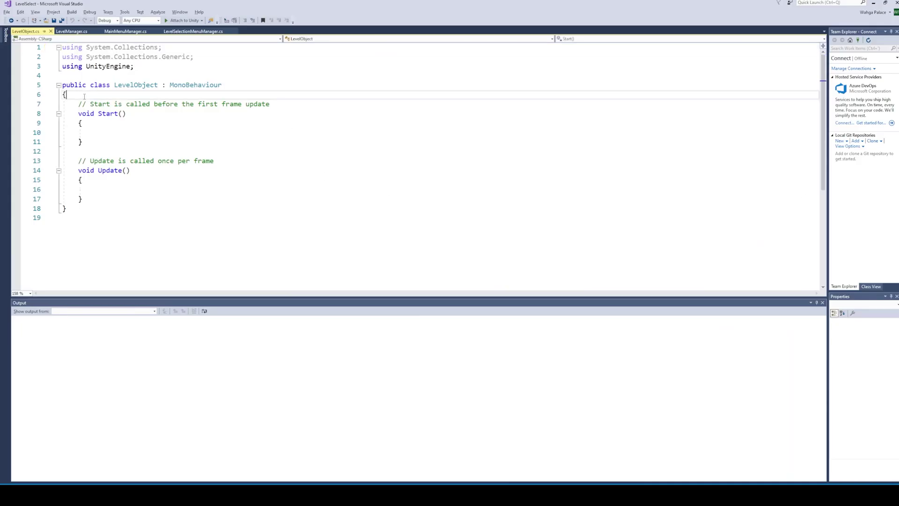
key(Return)
drag(84, 97, 94, 208)
key(Delete)
text(using UnityEngine;)
click(131, 76)
text(.UI)
key(ctrl+s)
Declare public Button levelButton and public Image[] stars in the LevelObject class and save the script.
click(87, 104)
key(Return)
text(public button)
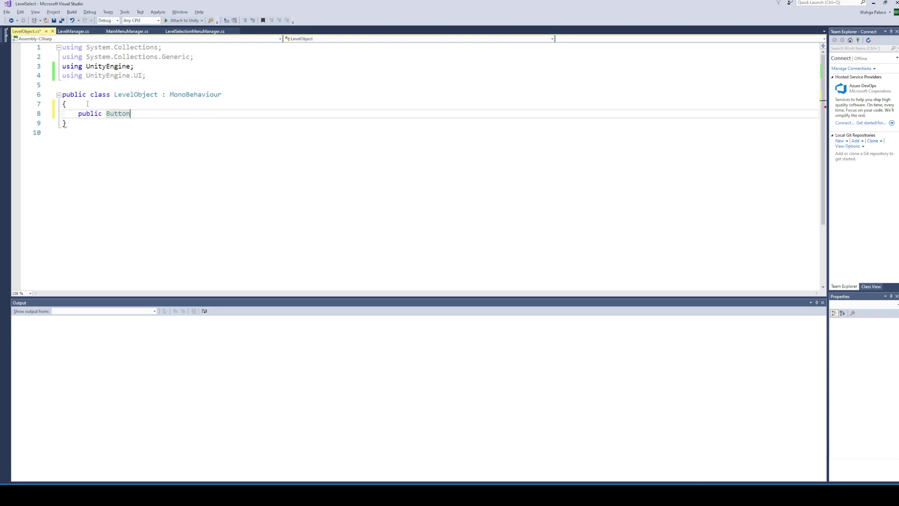
text( levelButton;)
key(ctrl+s)
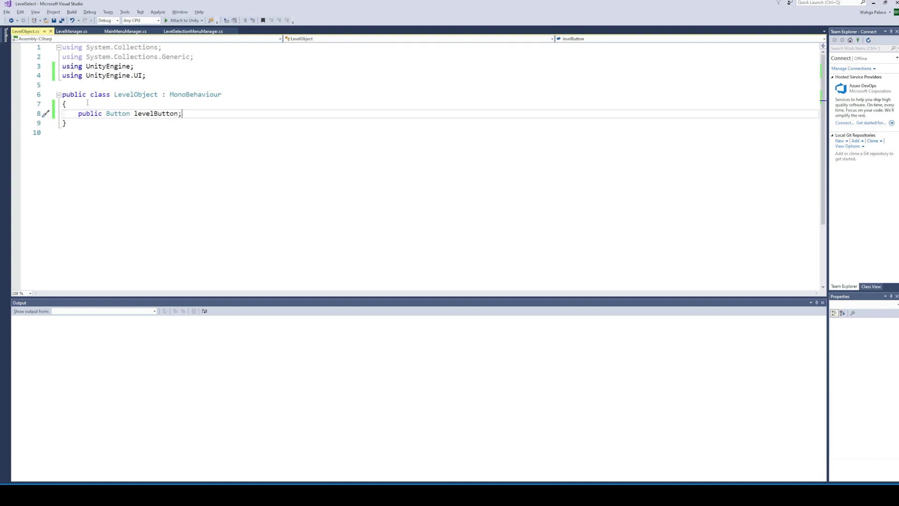
key(Return)
text(public im)
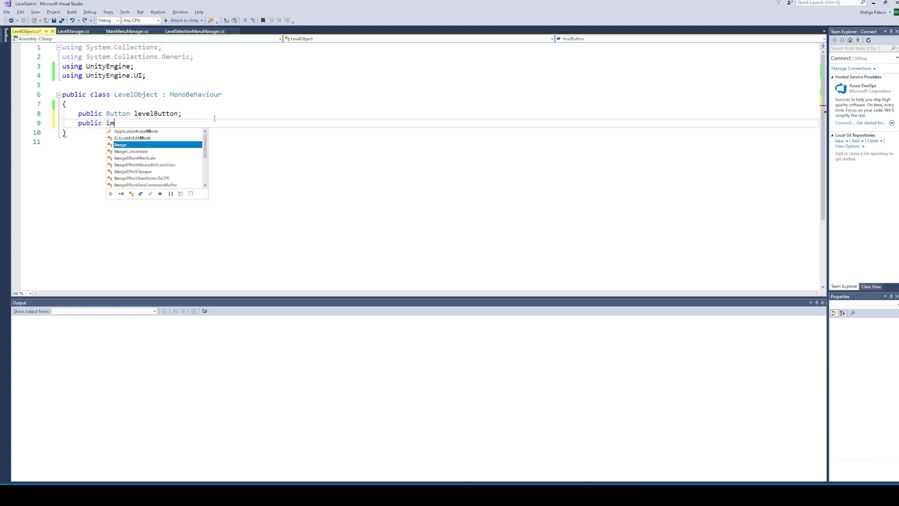
text(age[] stars;)
key(ctrl+s)
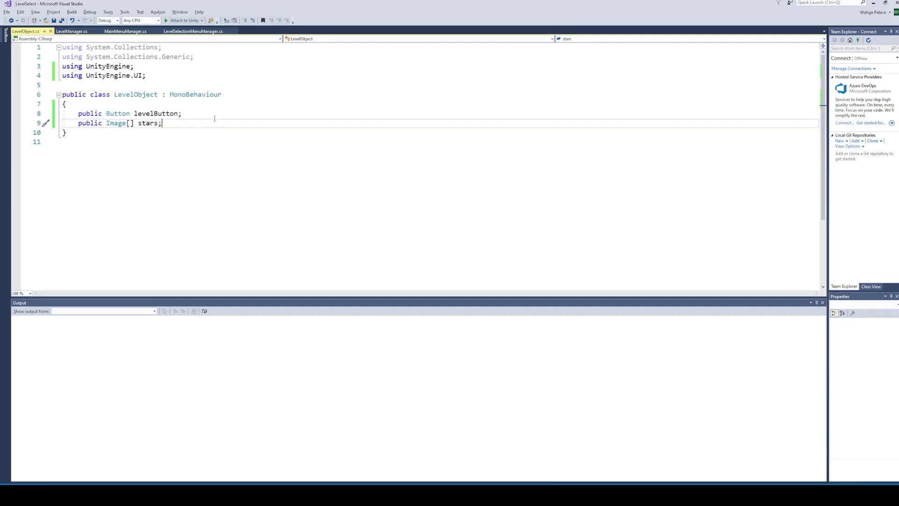
Back in Unity, assign Level (1) as the Level Object's Level Button and fill Stars with Star, Star (1) and Star (2).
key(alt+Tab)
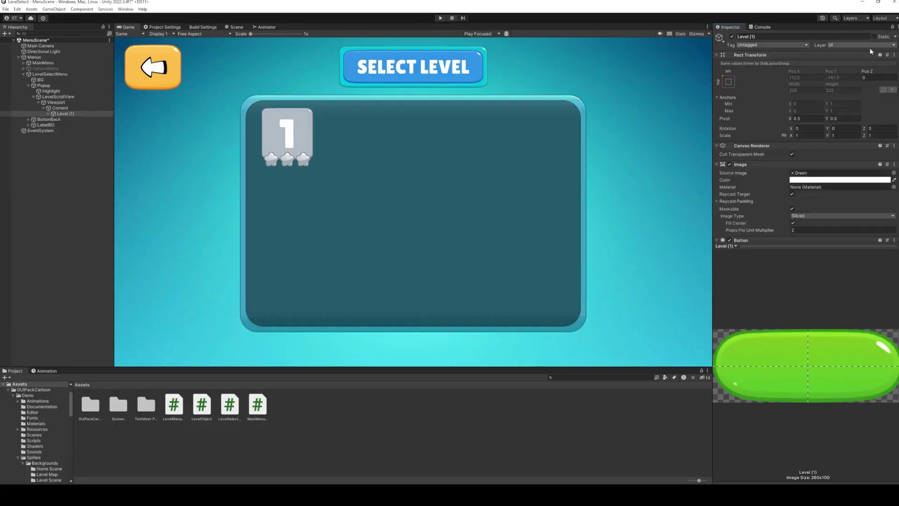
drag(61, 114, 809, 194)
click(48, 114)
drag(66, 125, 726, 199)
drag(66, 136, 727, 197)
click(726, 196)
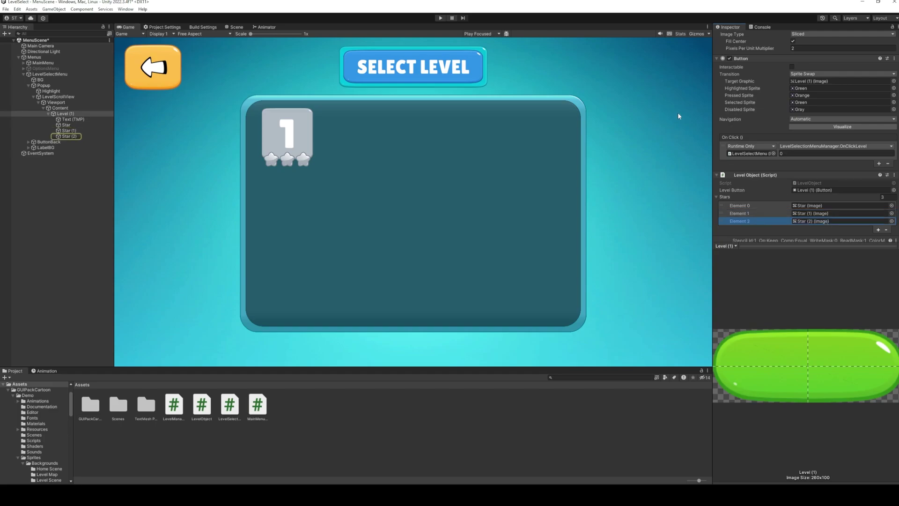
Open the LevelSelectionMenuManager script, declare public LevelObject[] levelObjects at the top of the class, and save.
double_click(750, 153)
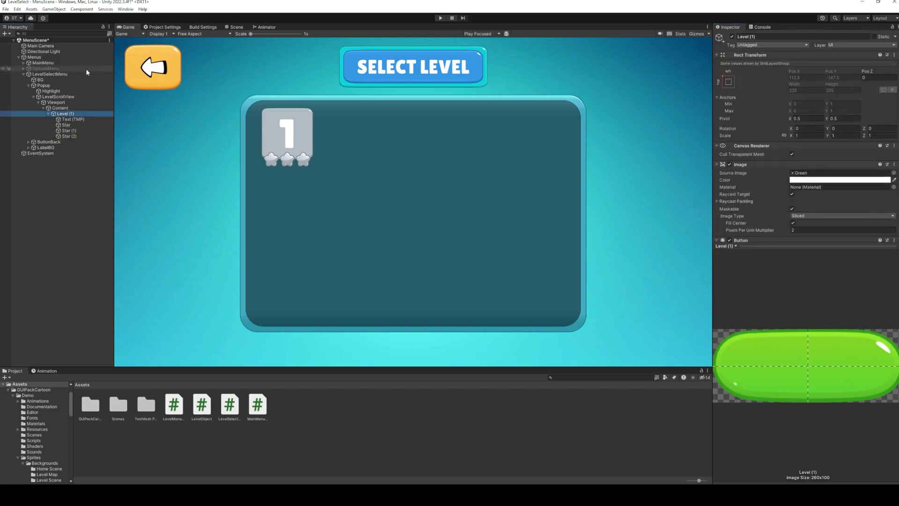
double_click(814, 147)
click(107, 104)
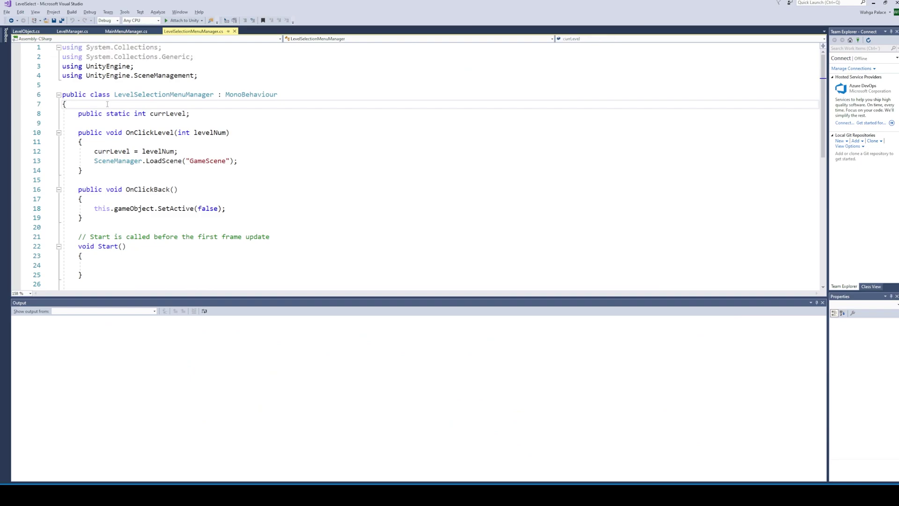
key(Return)
key(Return)
key(Up)
text(public )
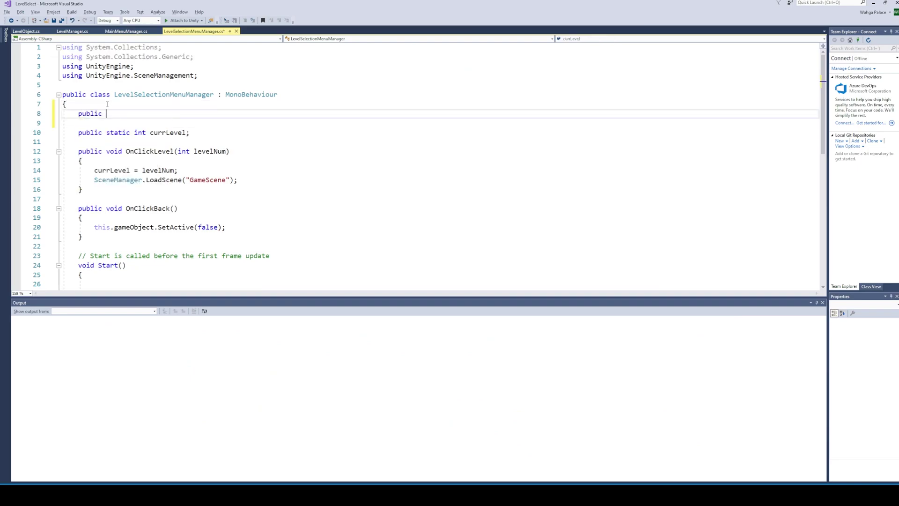
text(LevelObject[] levelObjects;)
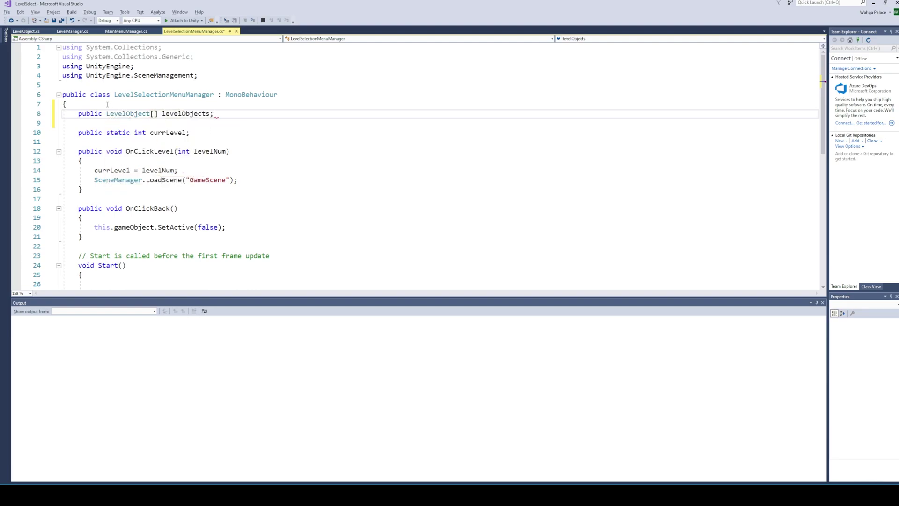
key(ctrl+s)
Declare public static int UnlockedLevels below currLevel in LevelSelectionMenuManager.
click(208, 131)
key(Return)
text(public static int UnlockedLevels;)
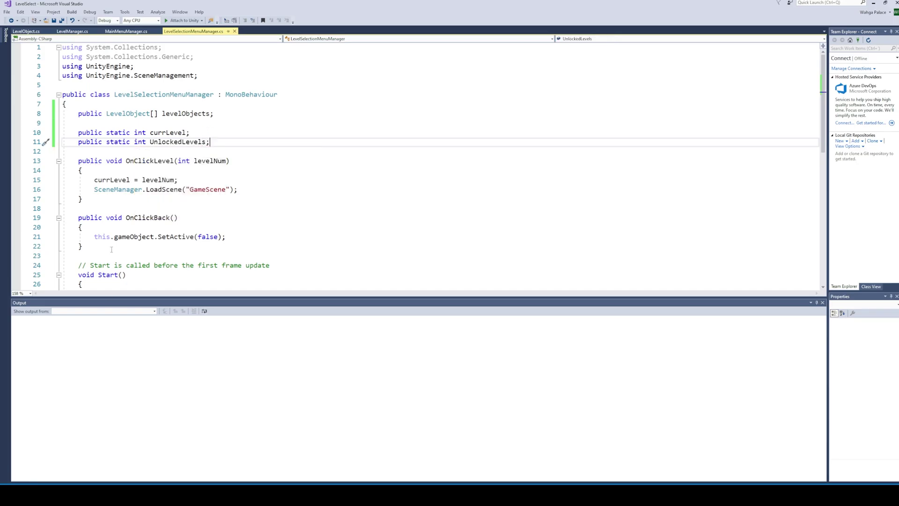
In Start, assign UnlockedLevels from PlayerPrefs.GetInt("UnlockedLevels", 0) and save the script.
scroll(112, 249, down, 2)
click(116, 235)
text(UnlockedLevels=)
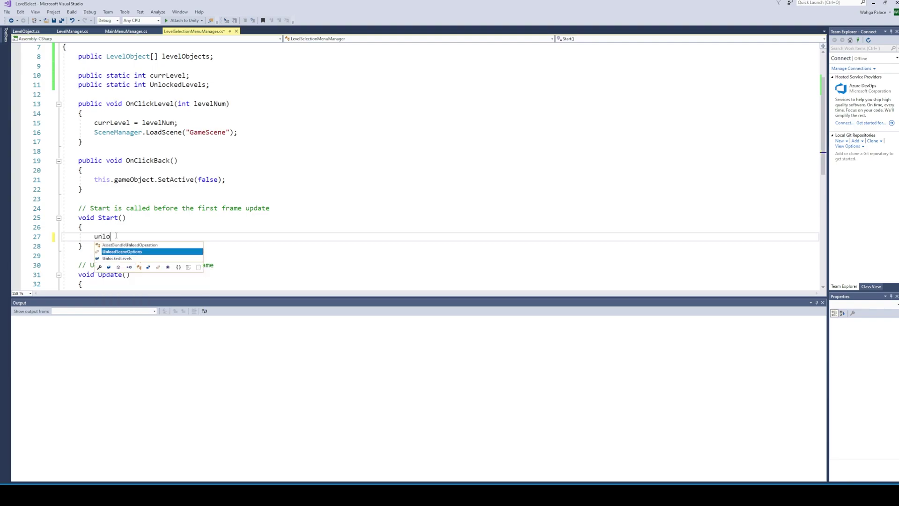
text(PlayerPrefs.get)
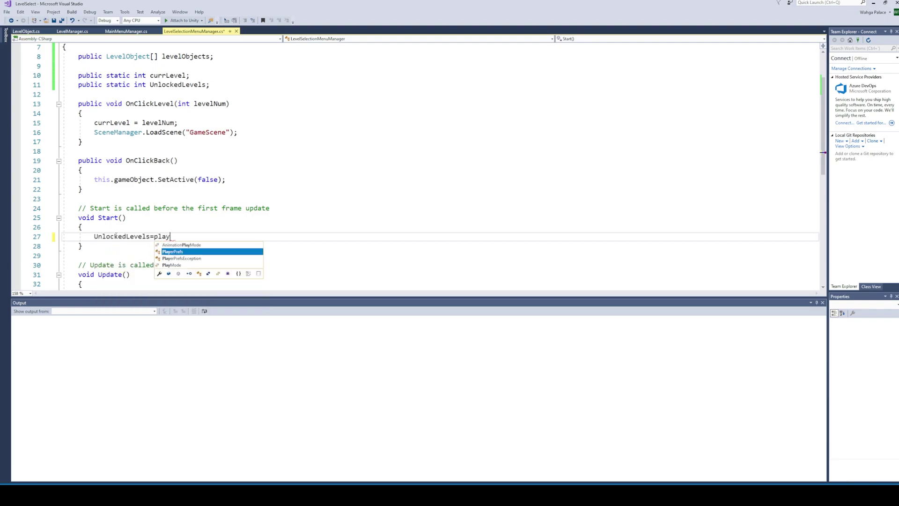
text(()
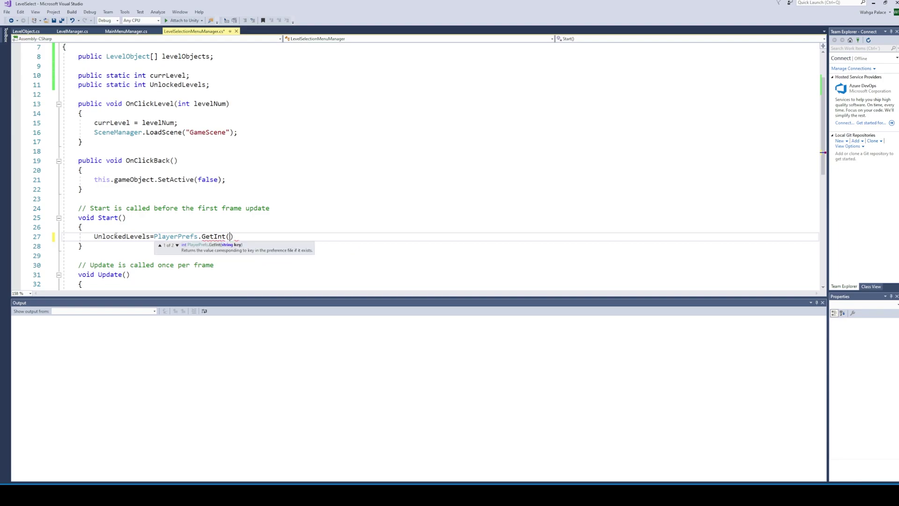
text(")
double_click(121, 236)
key(ctrl+c)
click(232, 236)
key(ctrl+v)
text(, 0);)
key(ctrl+s)
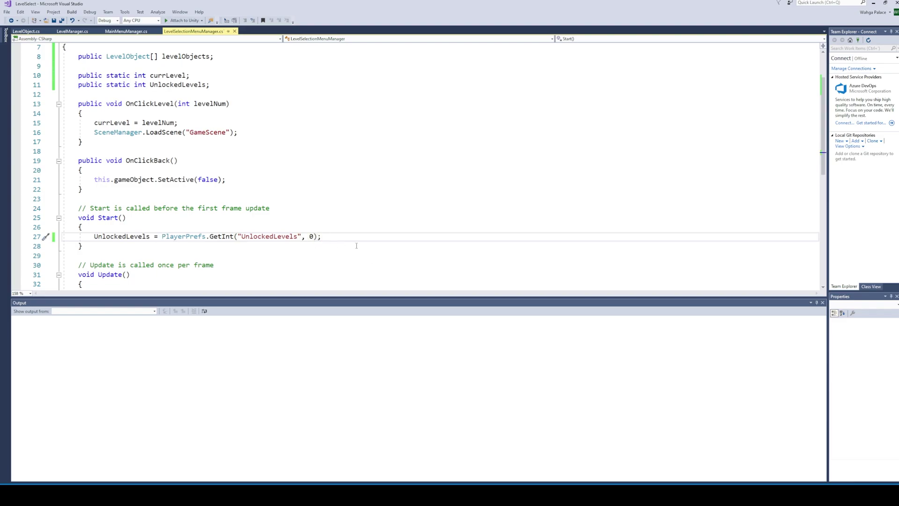
Add a for loop to Start that runs i from 0 while it is less than levelObjects.Length.
key(Return)
text(for (int i = 0; i < levelObjects.Length; i++))
key(Return)
text({)
key(Return)
Inside the loop, set levelObjects[i].levelButton.interactable to true if UnlockedLevels >= i.
text(if(un)
key(Tab)
text(>= i))
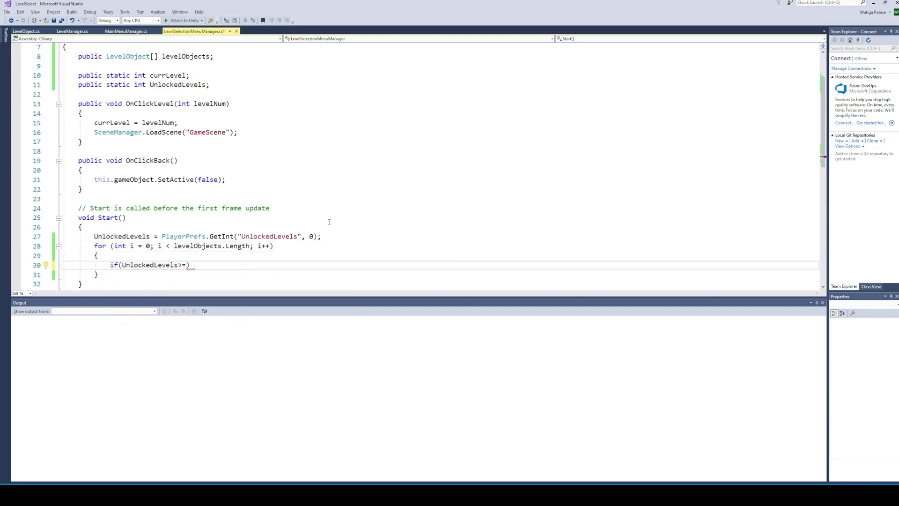
key(Return)
text({)
key(Return)
scroll(272, 216, down, 2)
text(levelObjects[i].levelButton.interactable = true;)
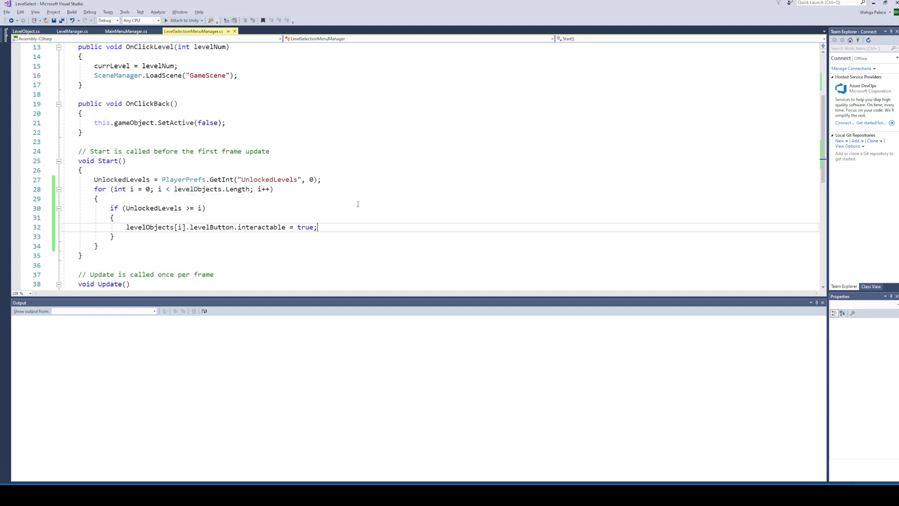
Back in Unity, duplicate the Level (1) button twice under Content.
key(alt+Tab)
click(47, 113)
key(ctrl+d)
key(ctrl+d)
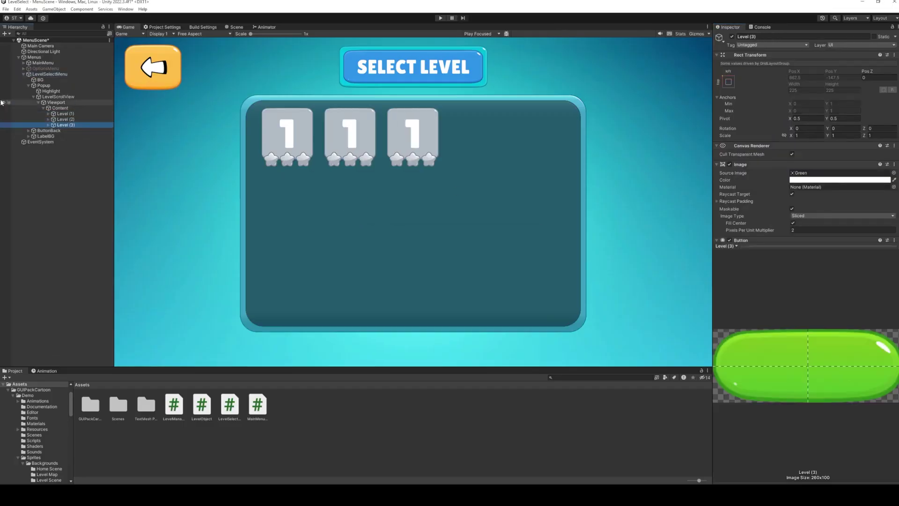
Set the text labels of the duplicated Level (2) and Level (3) buttons to 2 and 3.
click(48, 119)
click(70, 125)
text(2)
click(50, 147)
click(70, 153)
click(750, 184)
text(3)
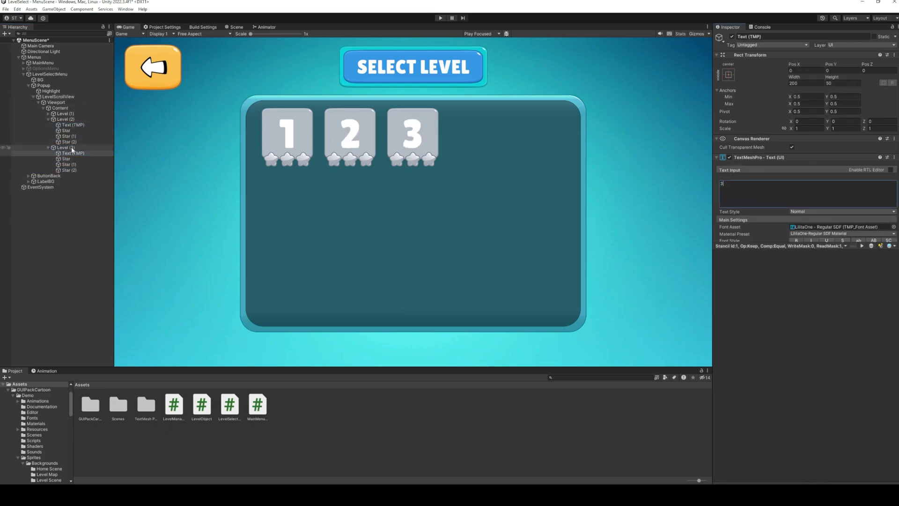
Update the OnClickLevel arguments of the duplicated level buttons, giving Level (3) the value 2, and collapse both in the hierarchy.
click(63, 113)
scroll(764, 183, down, 6)
key(Down)
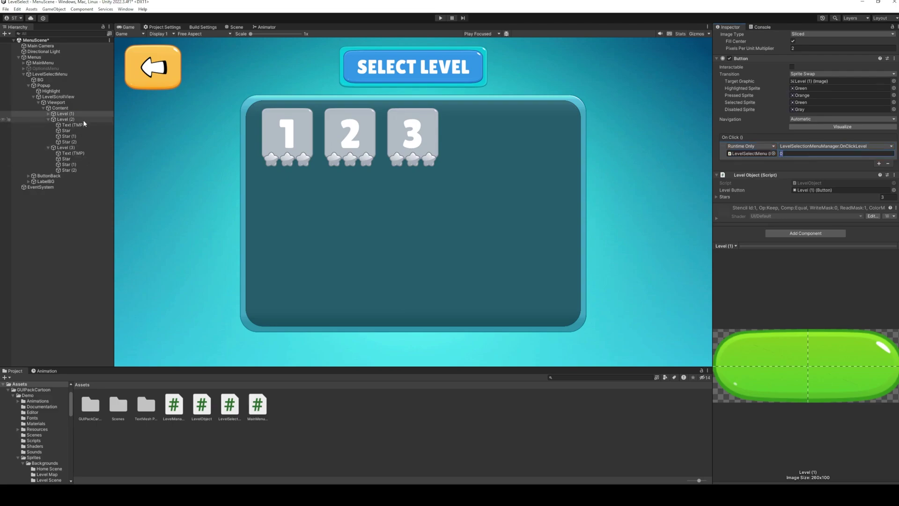
click(65, 148)
click(796, 156)
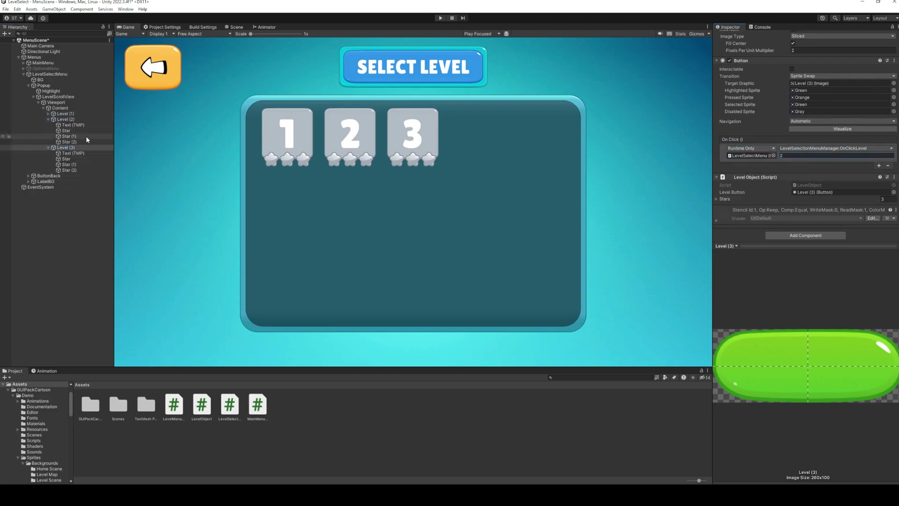
click(49, 148)
click(48, 120)
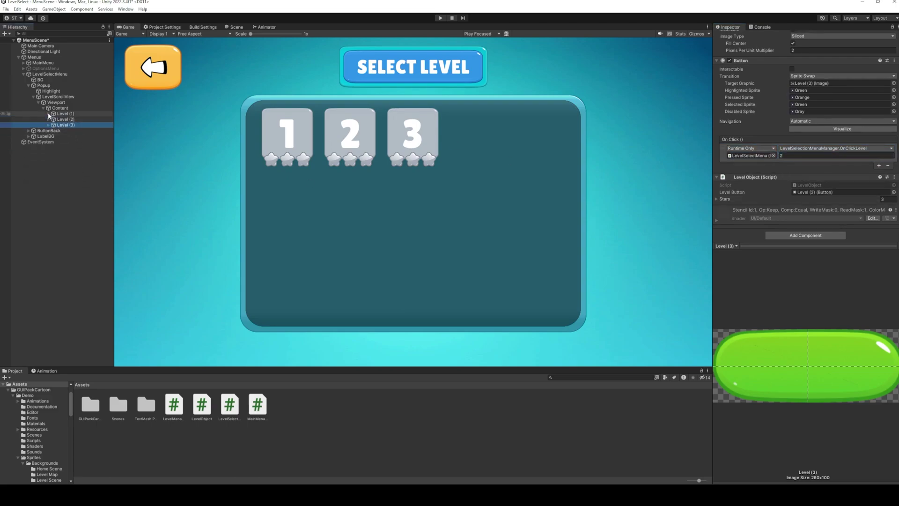
Assign the level buttons to the level objects array on LevelSelectMenu, and open GameScene while saving the changes to MenuScene.
click(53, 74)
drag(259, 125, 772, 159)
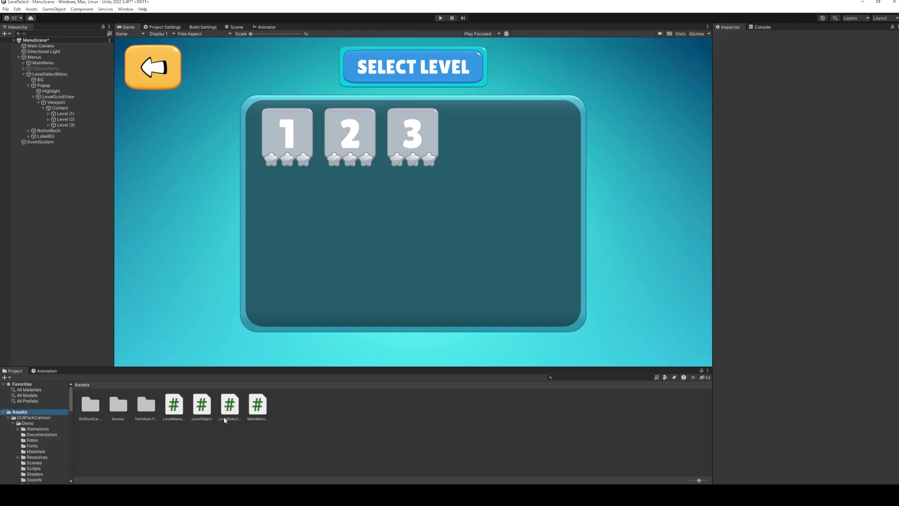
double_click(118, 405)
double_click(87, 407)
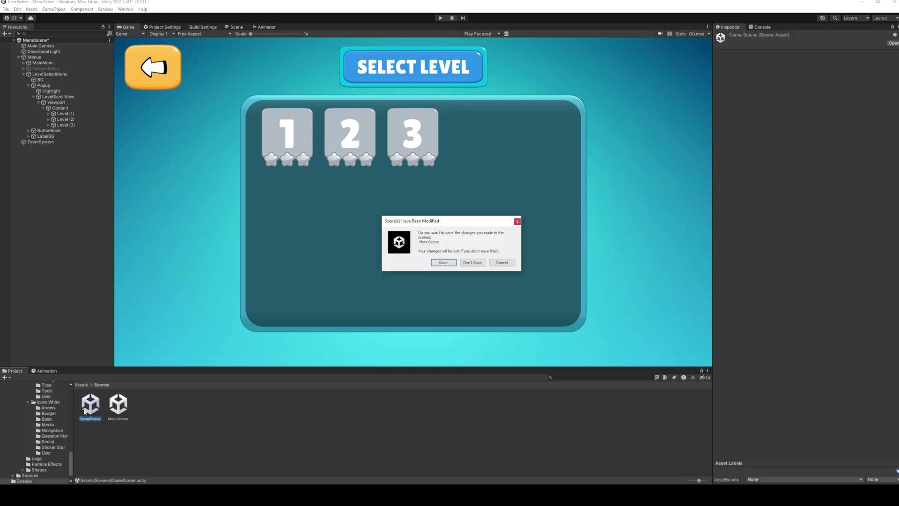
click(444, 263)
Create a TextMeshPro UI button in GameScene and name it CompleteLevel.
right_click(35, 100)
mouse_move(118, 240)
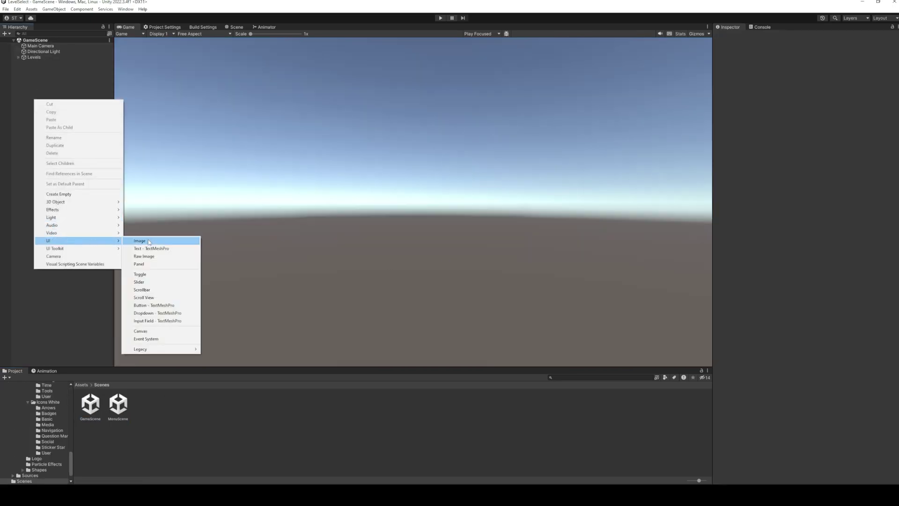
click(168, 305)
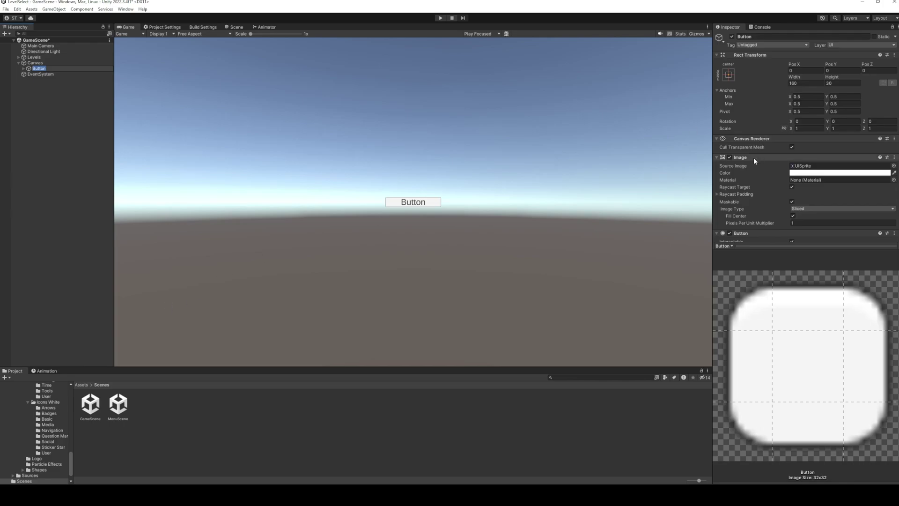
text(Cri)
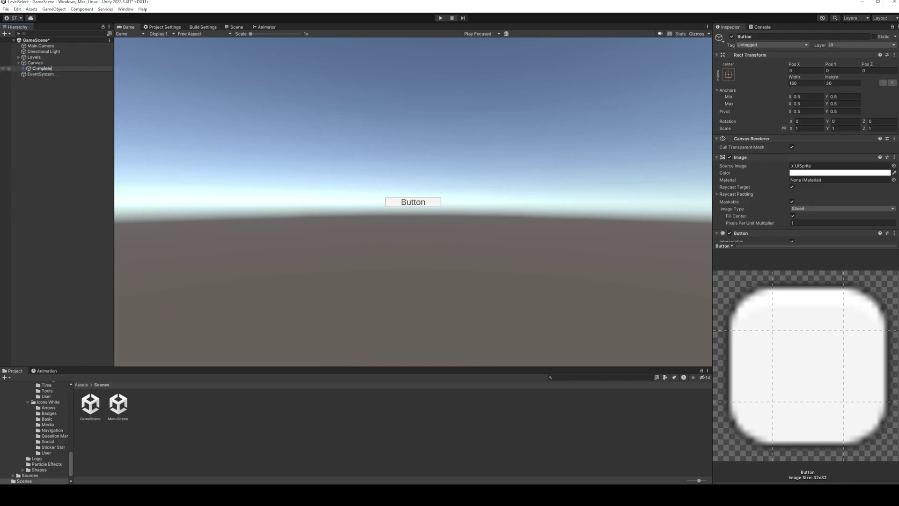
key(Return)
Set the CompleteLevel button's text to "Complete Level" and enlarge the button to about 266 by 87.
click(23, 68)
click(47, 75)
click(769, 191)
text(CompleteLevel)
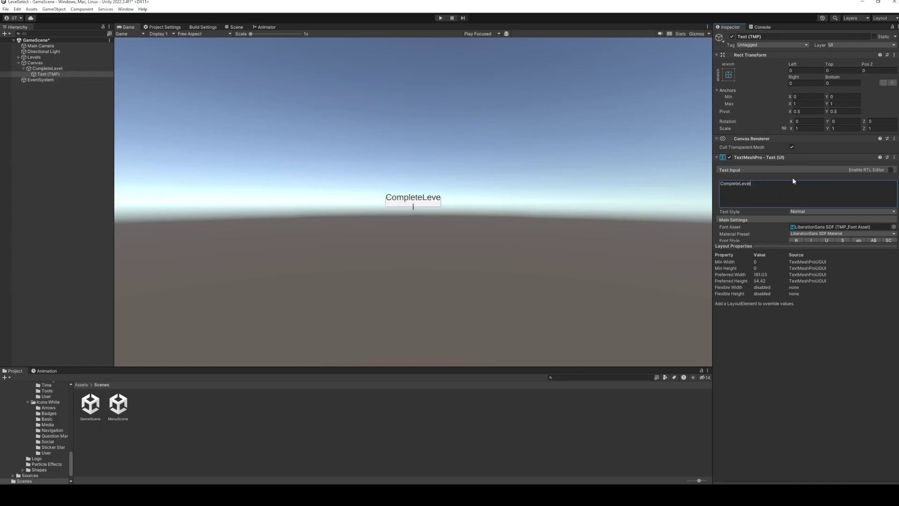
click(47, 68)
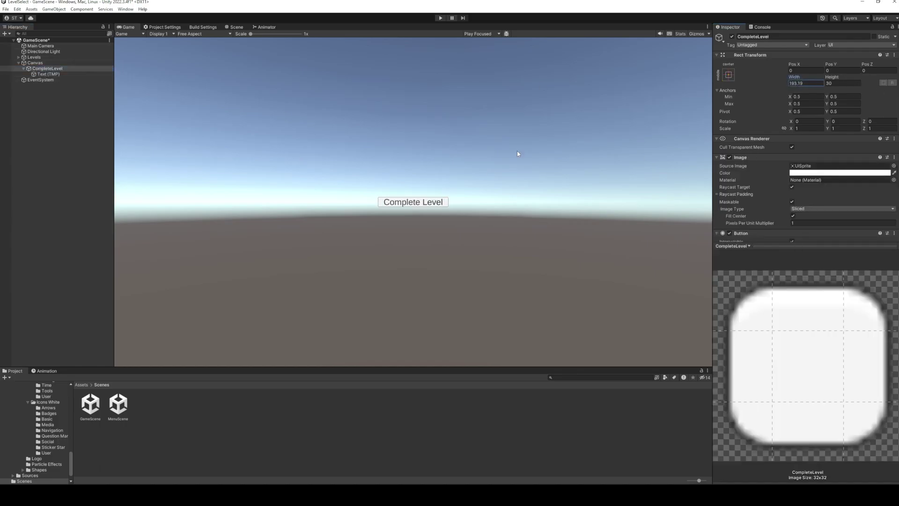
drag(833, 80, 850, 81)
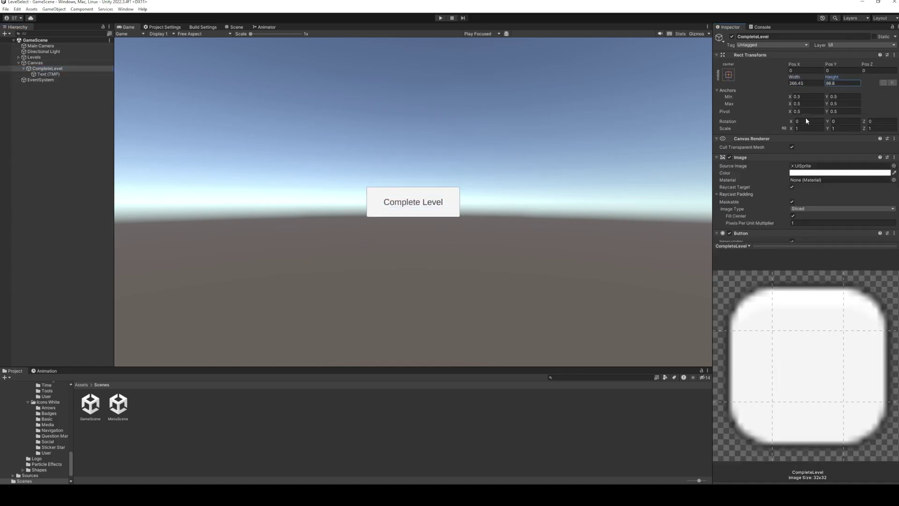
Add a new script component named LevelCompleteScript to the Canvas and open the script for editing.
click(35, 63)
click(821, 292)
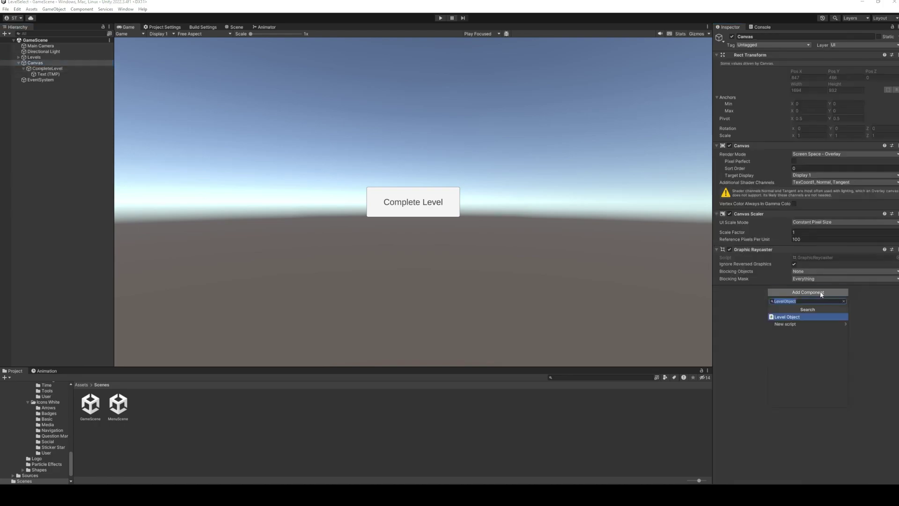
text(LevelComp)
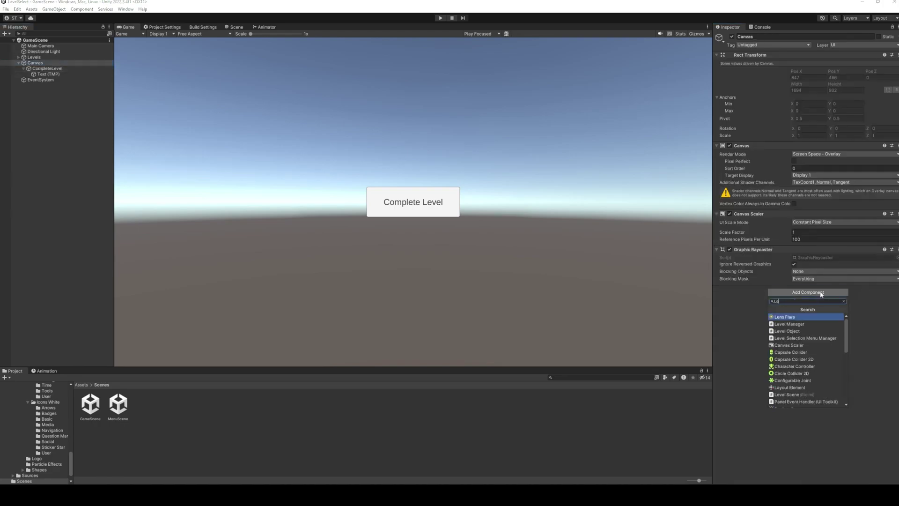
key(Return)
key(Return)
double_click(822, 298)
Declare an empty public void OnLevelComplete() method at the start of the LevelCompleteScript class.
click(104, 94)
key(Return)
key(Return)
key(Up)
text(public v)
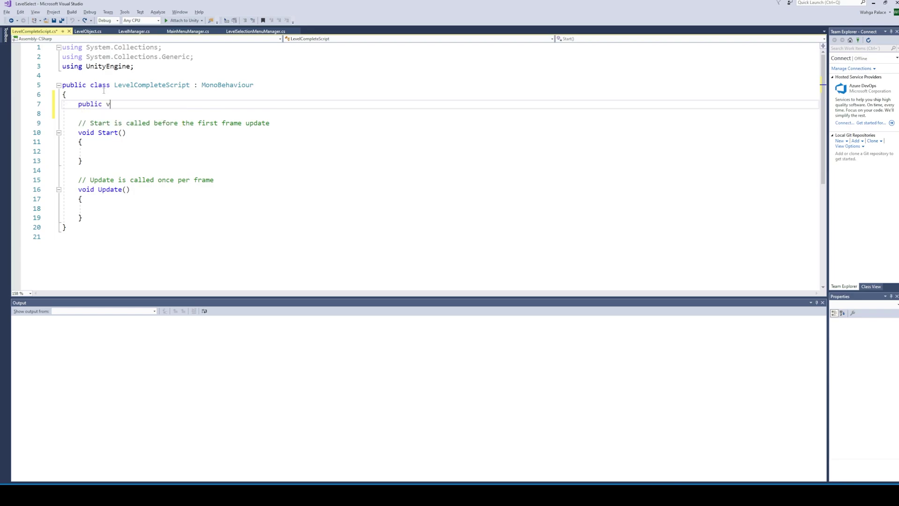
text(oid OnLevelComplete())
key(Return)
text({)
key(Return)
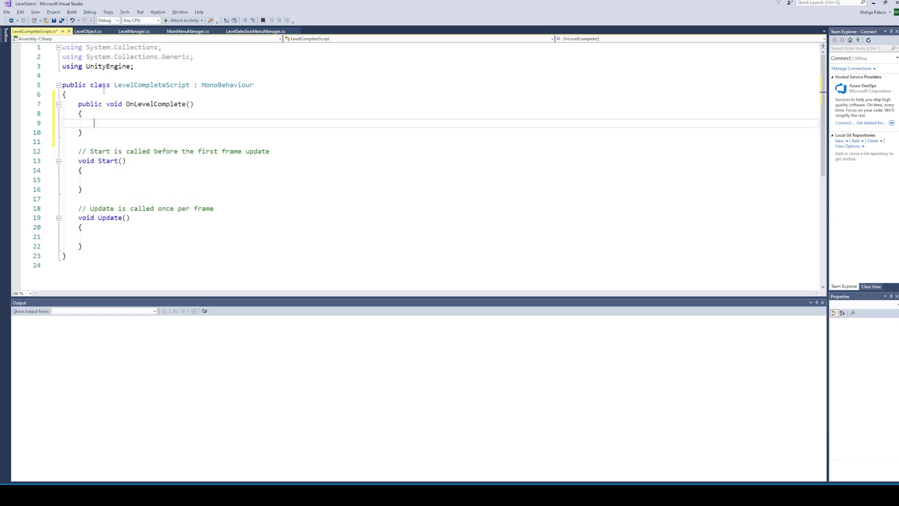
In OnLevelComplete, add an if block checking LevelSelectionMenuManager.currLevel == LevelSelectionMenuManager.UnlockedLevels.
text(if(LevelSelectionMenuManager.cu)
text(rrLevel==LevelSelectionMenuManager)
text(.UnlockedLevels)
text({)
key(Return)
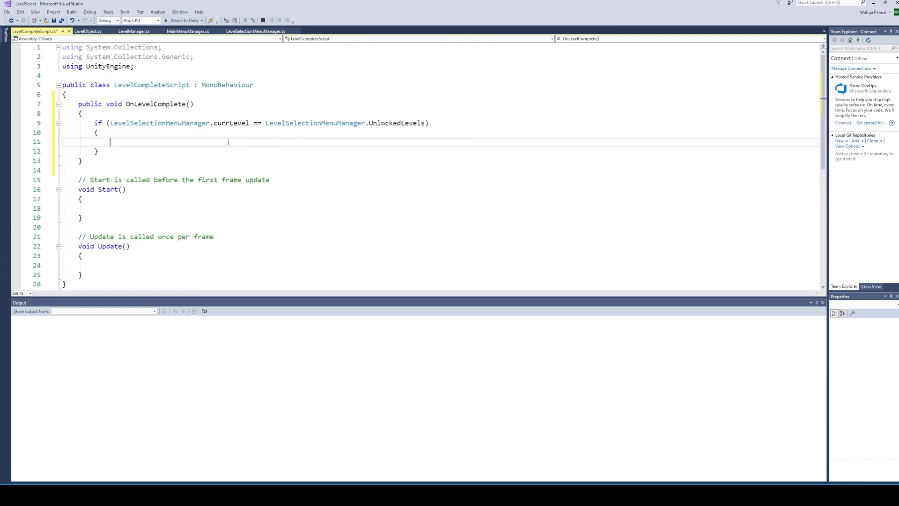
Inside the if block, increment LevelSelectionMenuManager.UnlockedLevels with ++ and save the script.
text(LevelSelectionMenuManager.UnlockedLevels)
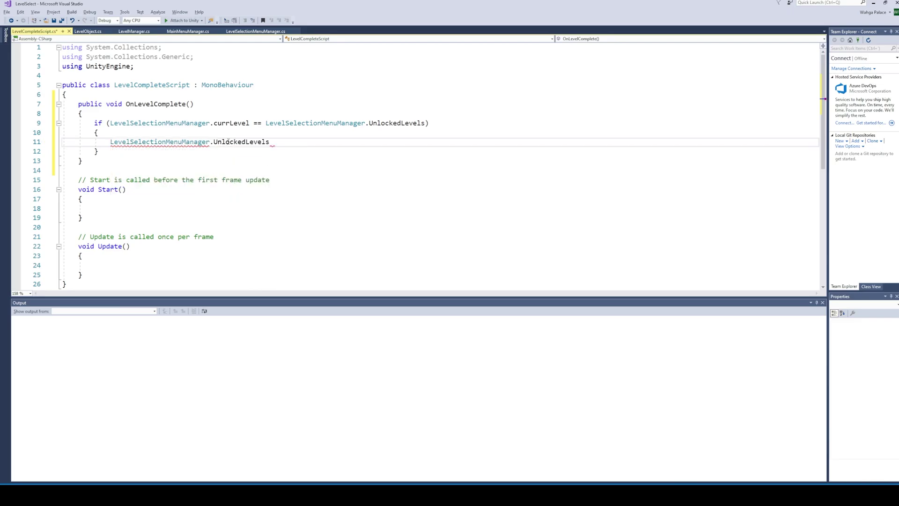
text(++;)
key(ctrl+s)
Reuse the PlayerPrefs call from LevelSelectionMenuManager to add PlayerPrefs.SetInt("UnlockedLevels", LevelSelectionMenuManager.UnlockedLevels); below the increment.
click(256, 31)
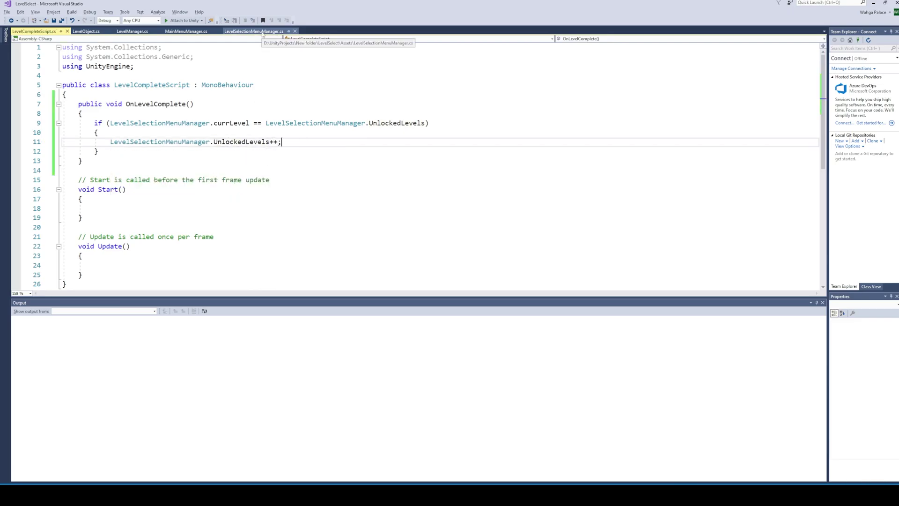
drag(162, 180, 321, 180)
key(ctrl+c)
click(34, 31)
key(Return)
key(ctrl+v)
double_click(170, 151)
text(SetInt)
drag(110, 141, 269, 142)
key(ctrl+c)
double_click(259, 152)
key(ctrl+v)
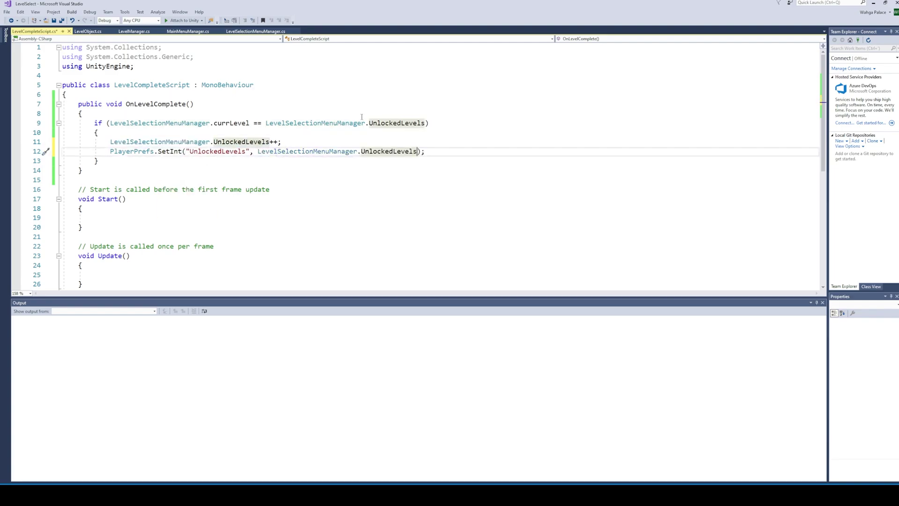
Add the directive using UnityEngine.SceneManagement; below the existing using statements.
click(150, 69)
key(Return)
text(using UnityEngine.SceneManagement;)
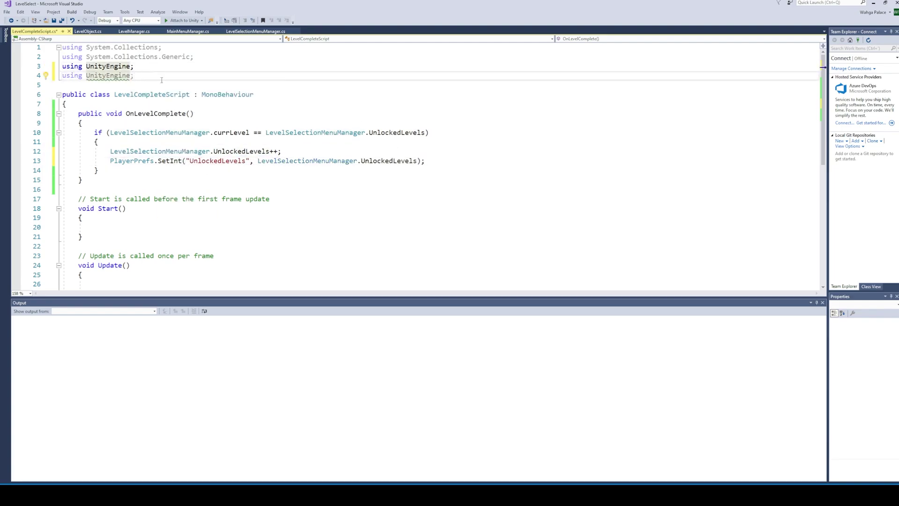
After the if block, add SceneManager.LoadScene("MenuScene"); and save the script.
click(110, 170)
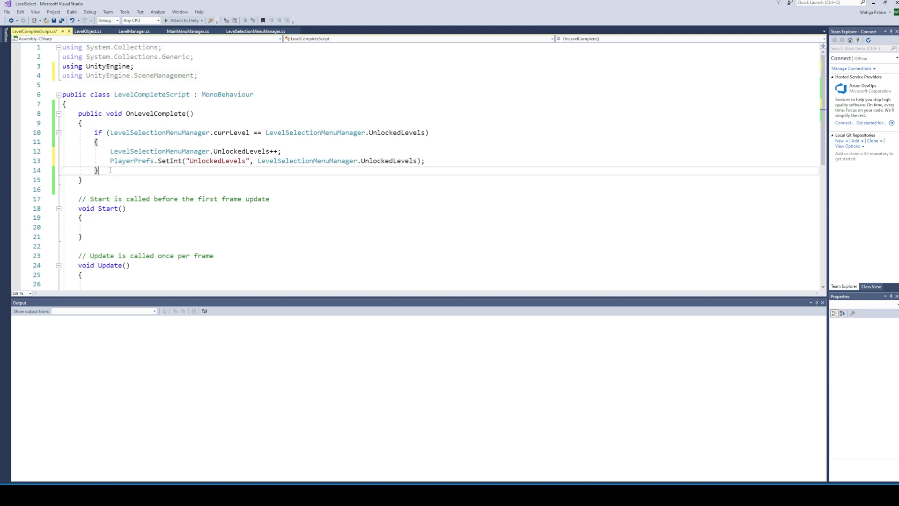
key(Return)
text(SceneManager.loadd)
key(Down)
text(()
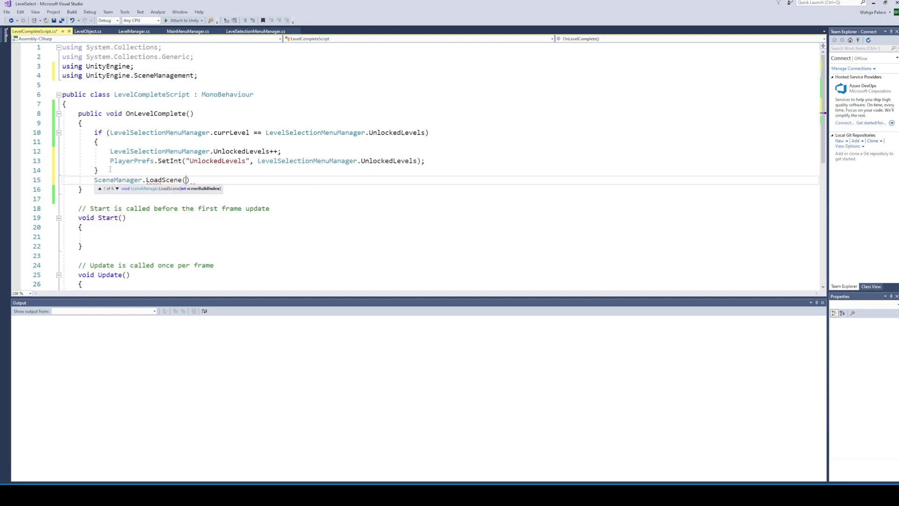
text("MenuScene");)
key(ctrl+s)
Back in Unity, add an On Click event to CompleteLevel that calls LevelCompleteScript.OnLevelComplete on the Canvas.
key(alt+Tab)
double_click(118, 405)
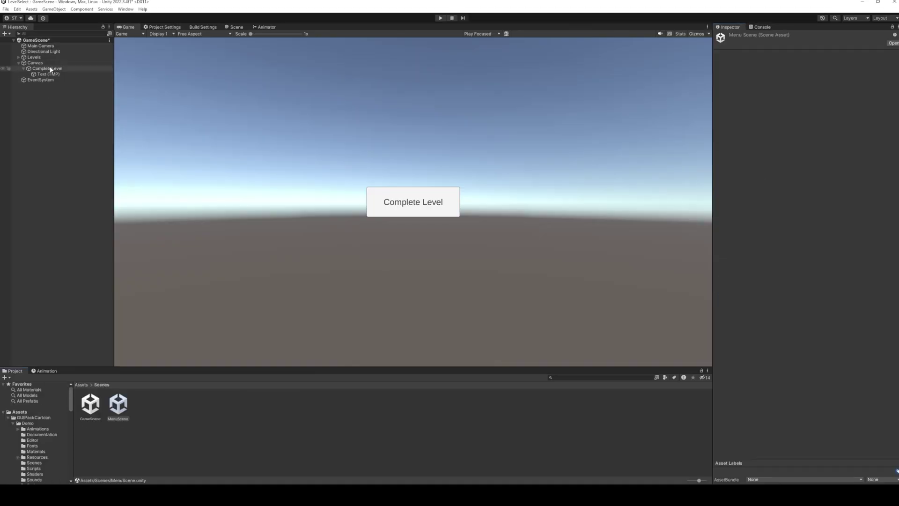
click(46, 69)
scroll(847, 222, down, 5)
scroll(848, 223, down, 3)
click(879, 150)
drag(47, 69, 756, 141)
click(836, 132)
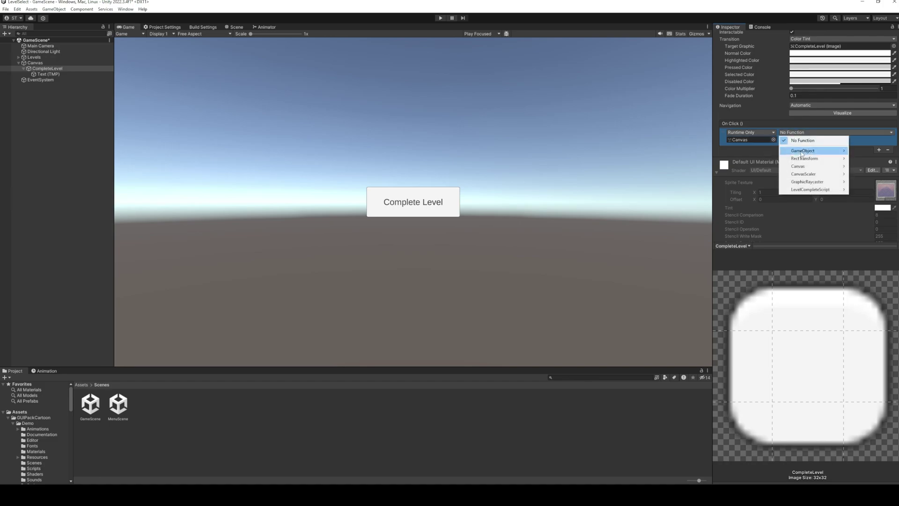
mouse_move(827, 192)
click(742, 252)
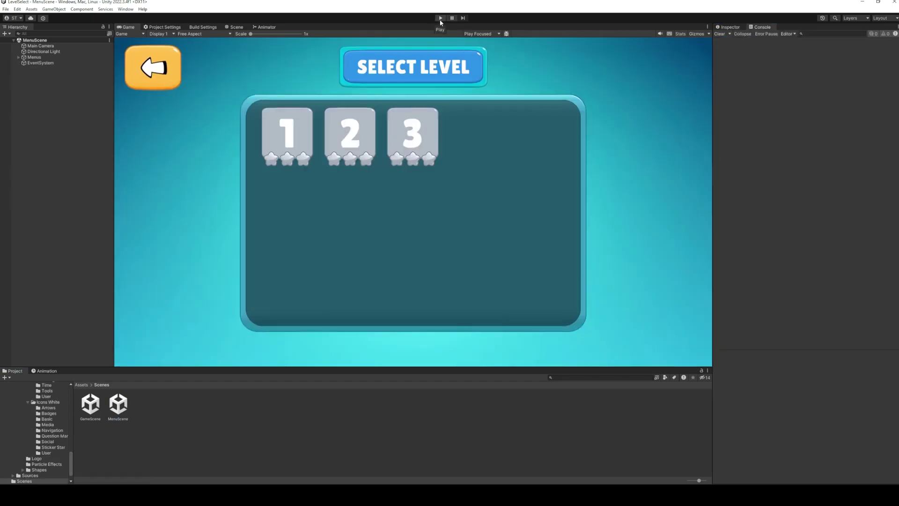
Play-test MenuScene by opening and completing levels 1 and 2, and stop play mode.
click(119, 405)
click(440, 17)
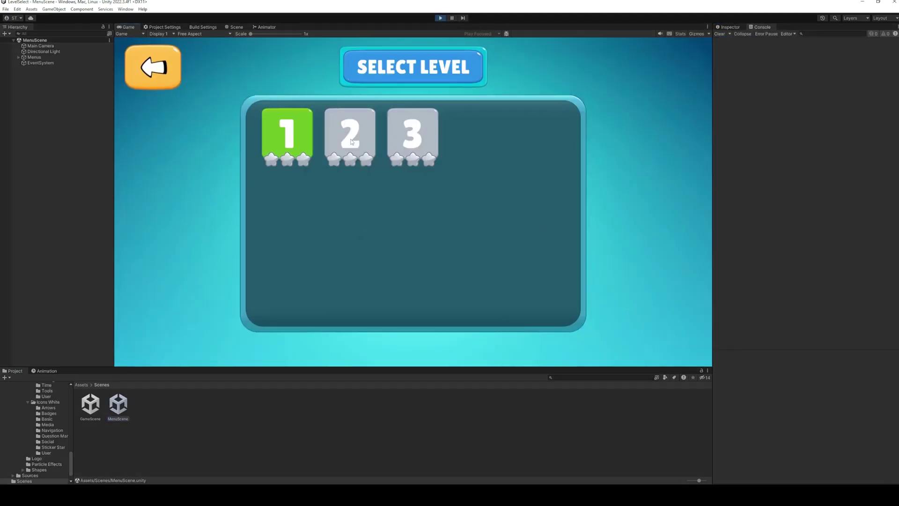
click(298, 141)
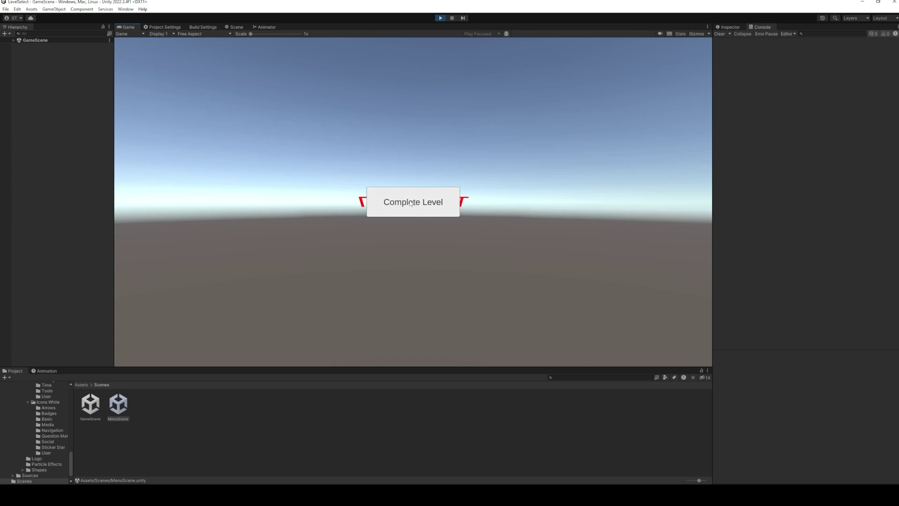
click(411, 203)
click(349, 138)
click(415, 206)
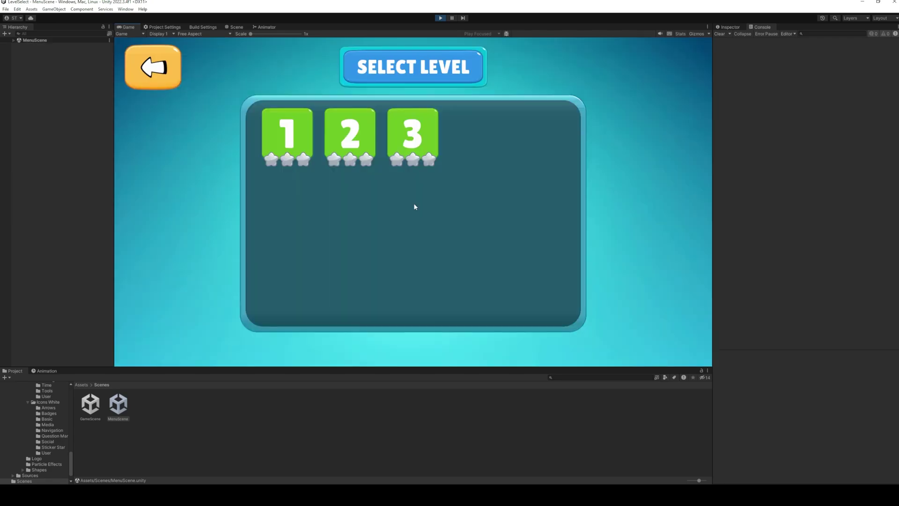
click(441, 18)
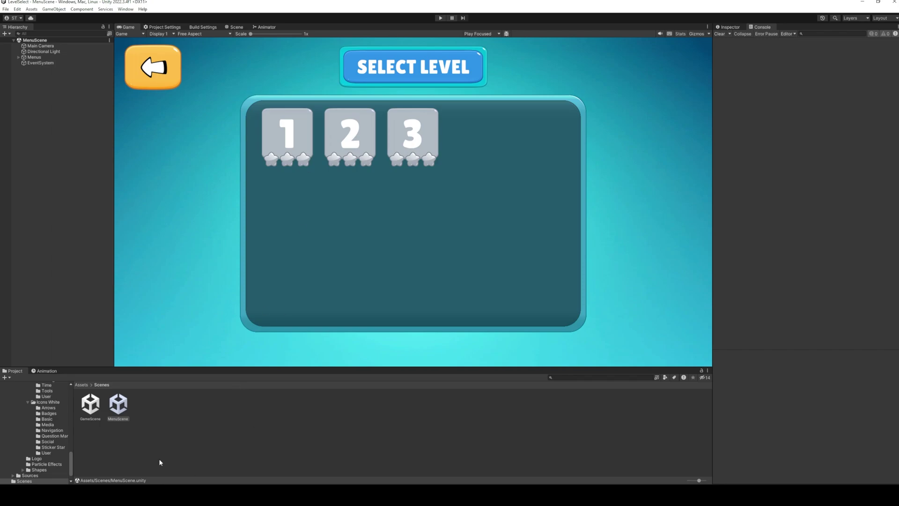
Open GameScene and move the CompleteLevel button right to a Pos X of about 611.
double_click(93, 402)
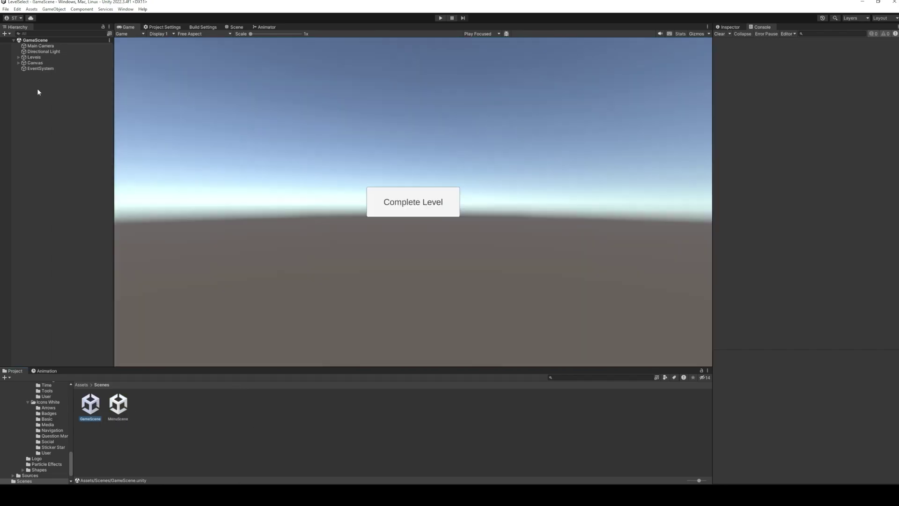
click(18, 63)
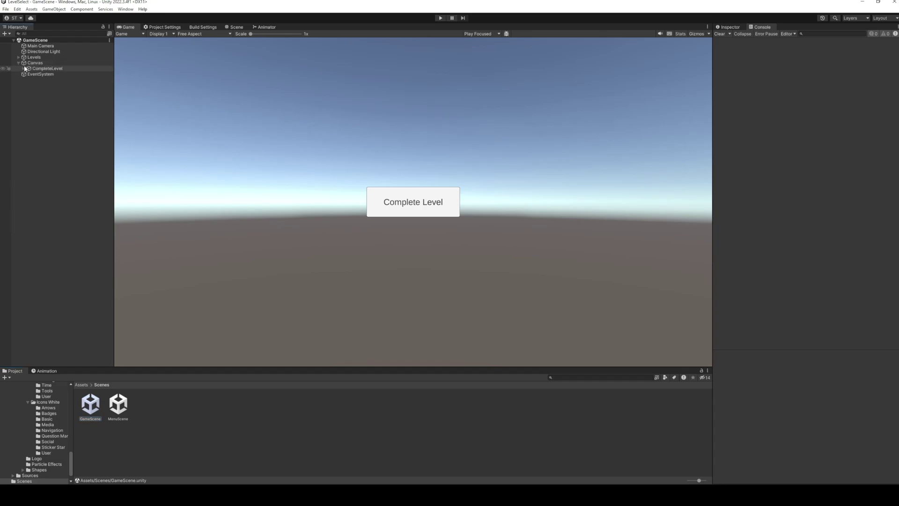
click(46, 69)
drag(794, 64, 484, 148)
Add a second line reading "0 Stars" to the CompleteLevel button's text.
click(24, 69)
click(46, 74)
click(779, 184)
key(Return)
text(0 Stars)
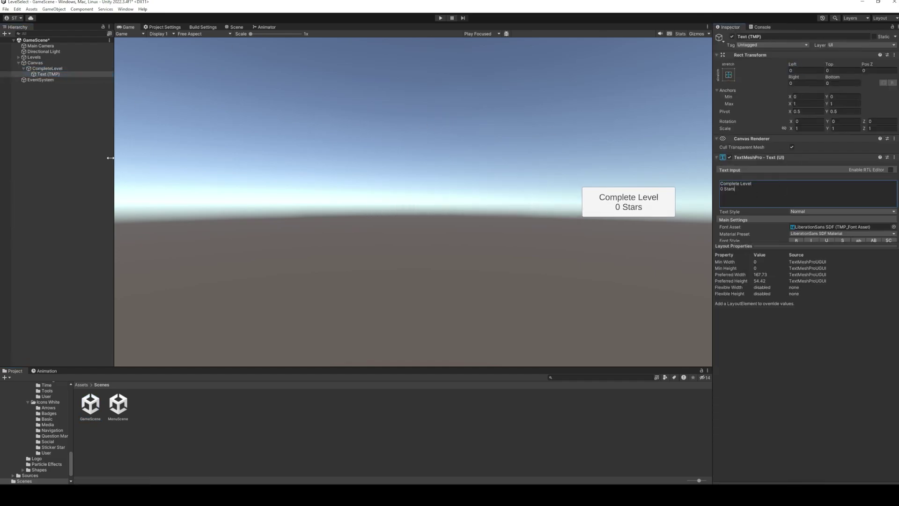
Duplicate the CompleteLevel button three times under the Canvas.
click(46, 69)
key(ctrl+d)
key(ctrl+d)
key(ctrl+d)
Set the Pos Y of the CompleteLevel (1) button to 150.
click(56, 69)
click(73, 75)
click(839, 70)
text(-150)
key(BackSpace)
key(BackSpace)
key(BackSpace)
key(BackSpace)
text(150)
Set the Pos Y of CompleteLevel to 300 and of CompleteLevel (3) to -150.
click(56, 68)
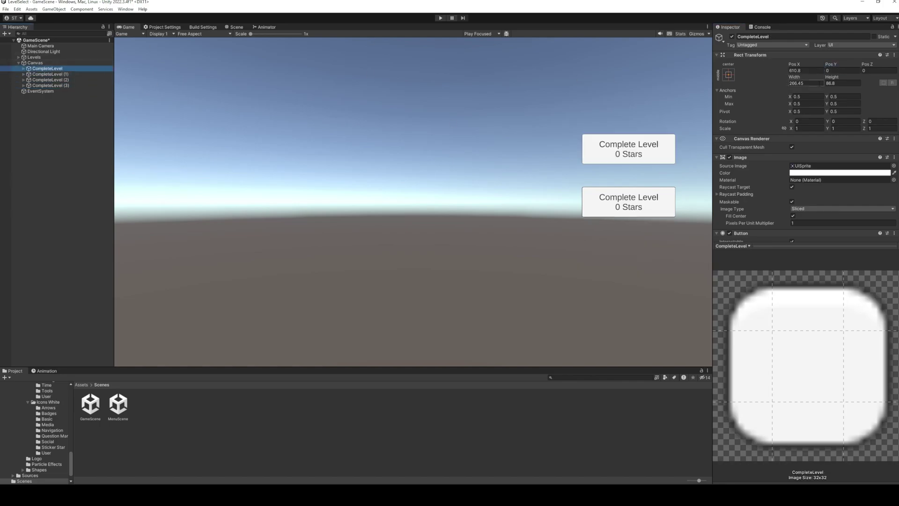
click(839, 71)
text(300)
click(50, 85)
click(839, 71)
text(-15)
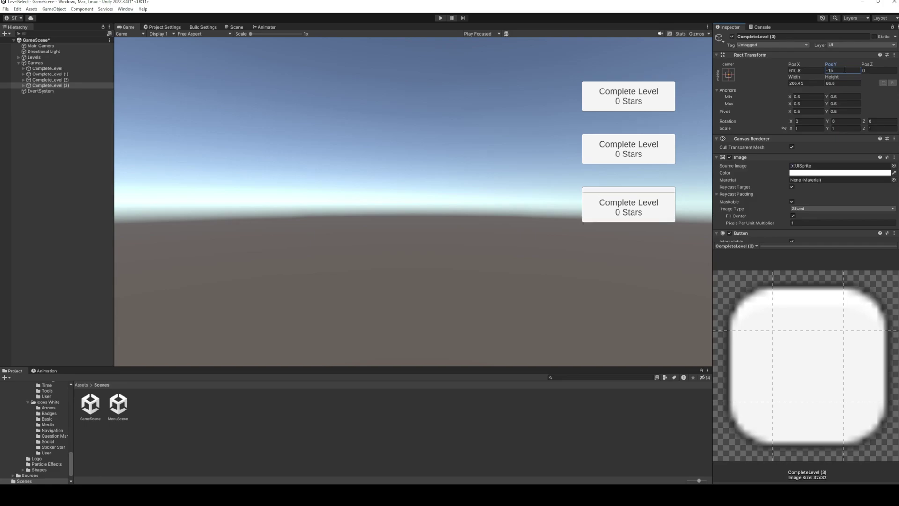
text(0)
Change the star lines of the duplicates to 1 Stars for CompleteLevel (1) and 2 Stars for CompleteLevel (2) and (3).
click(24, 74)
click(48, 80)
double_click(720, 189)
text(1)
click(23, 85)
click(49, 91)
double_click(721, 189)
text(2)
click(24, 96)
click(49, 102)
double_click(721, 189)
text(2)
Switch to Visual Studio, add an int starsAquired parameter to OnLevelComplete and save the script.
click(46, 68)
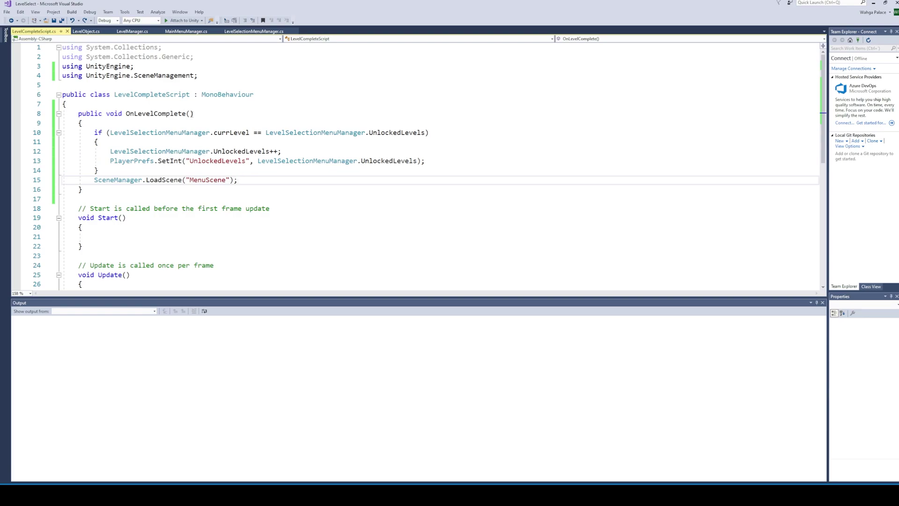
click(191, 113)
text(int starsAquired))
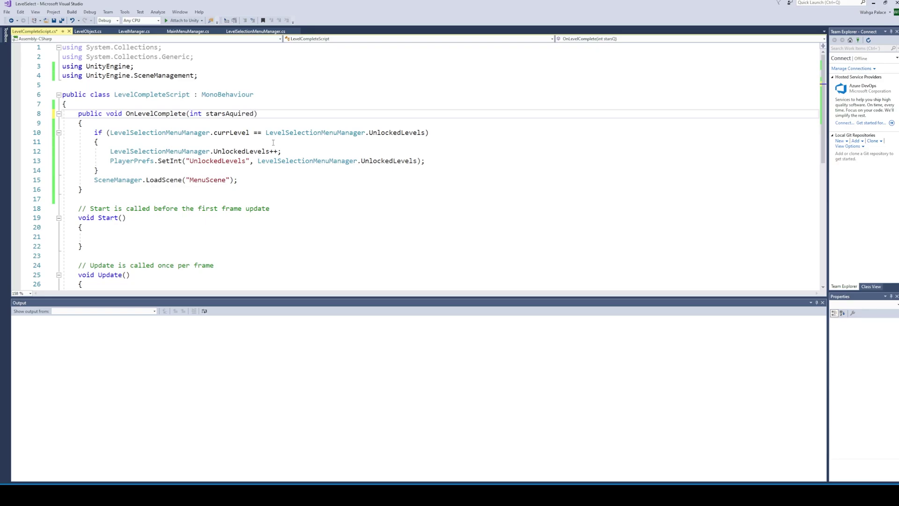
click(300, 170)
key(ctrl+s)
Switch to Unity and reassign the On Click event of all four CompleteLevel buttons to LevelCompleteScript.OnLevelComplete.
key(alt+Tab)
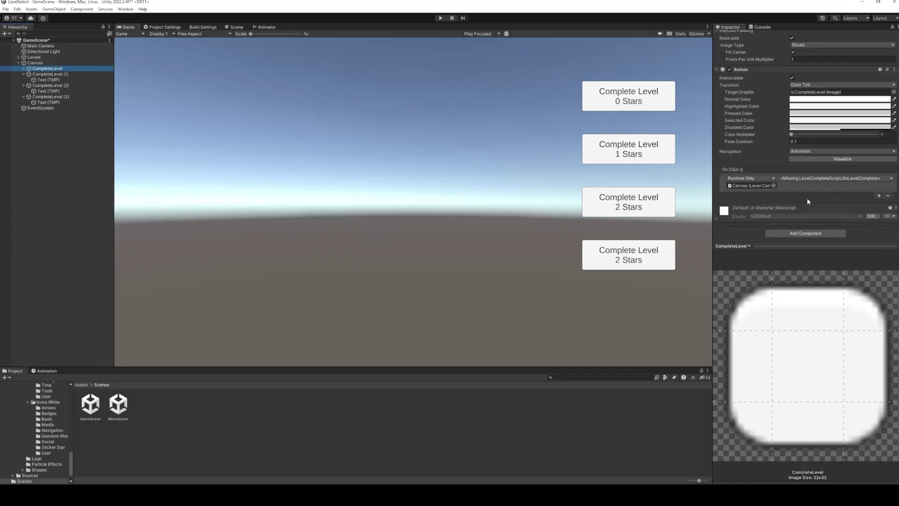
click(23, 74)
click(24, 80)
click(23, 85)
shift+click(49, 85)
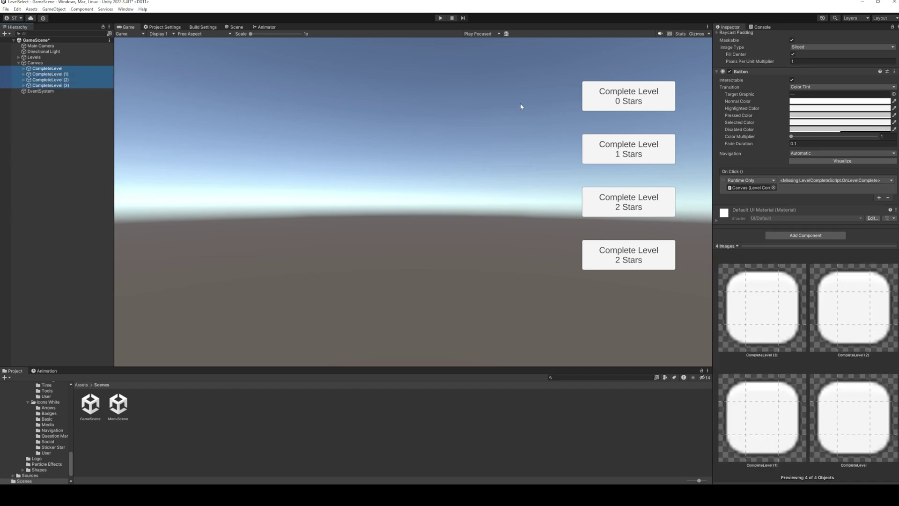
click(845, 180)
mouse_move(811, 237)
click(731, 302)
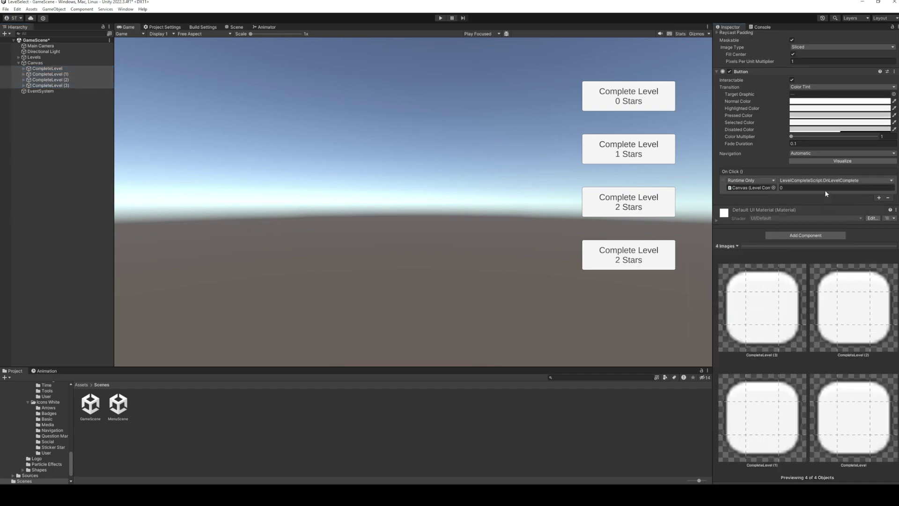
Set the OnLevelComplete argument of CompleteLevel (3) to 3.
click(49, 80)
click(49, 85)
click(797, 188)
text(3)
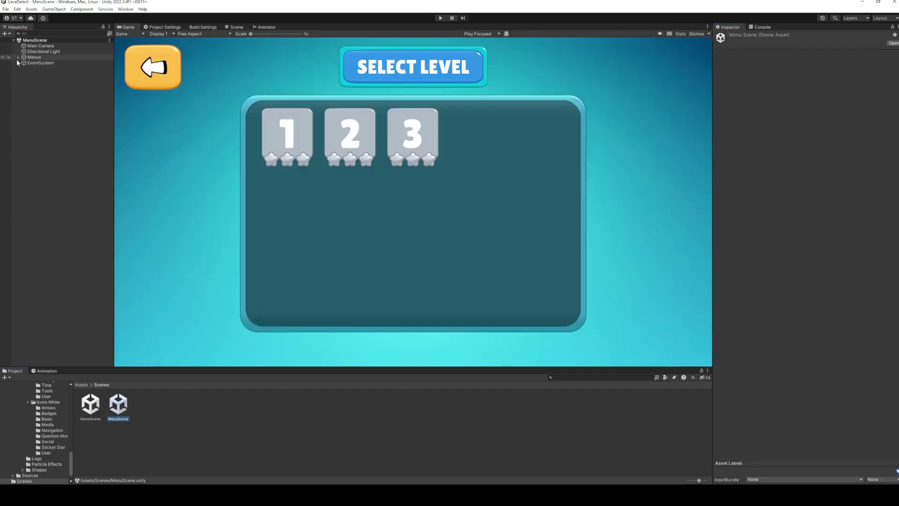
Open the LevelSelectionMenuManager script attached to LevelSelectMenu in MenuScene for editing in Visual Studio.
click(18, 58)
click(43, 74)
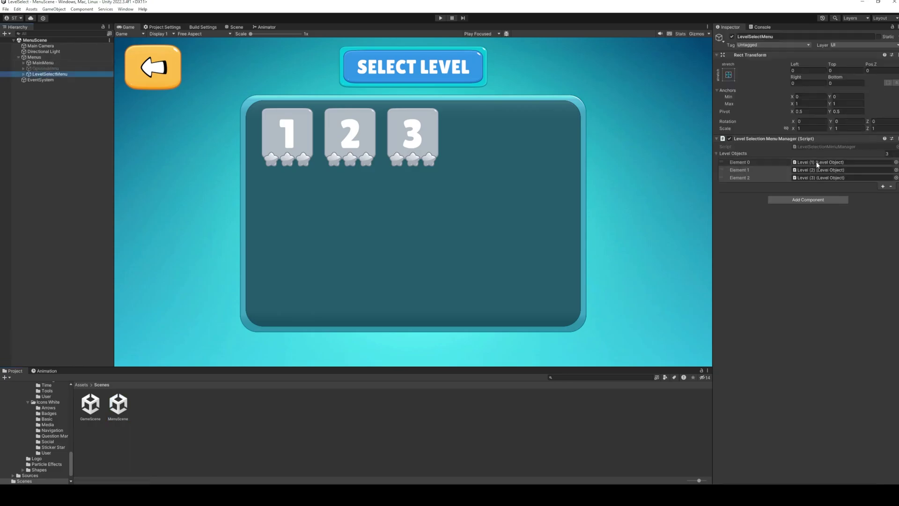
double_click(817, 147)
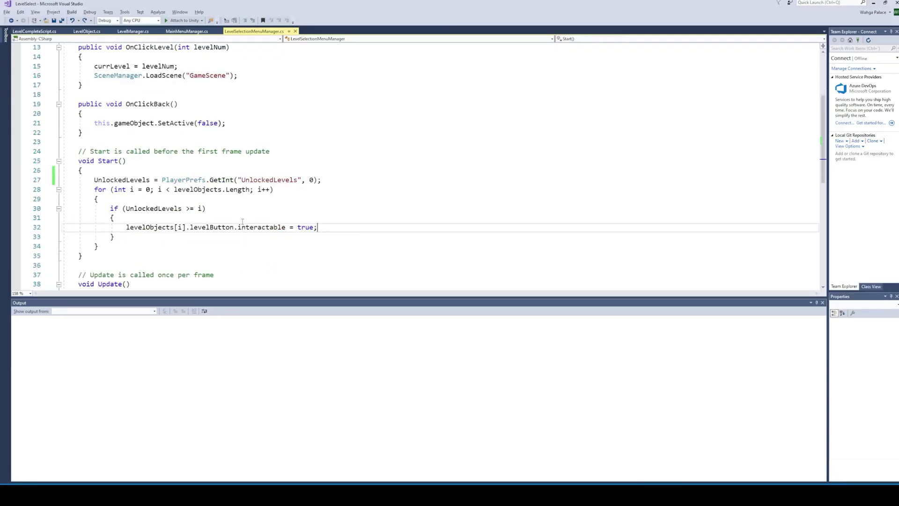
Below the levelButton.interactable line in Start, add int stars = PlayerPrefs.GetInt("stars" + i.ToString(), 0);.
drag(126, 227, 318, 227)
click(328, 228)
key(Return)
text(int stars=)
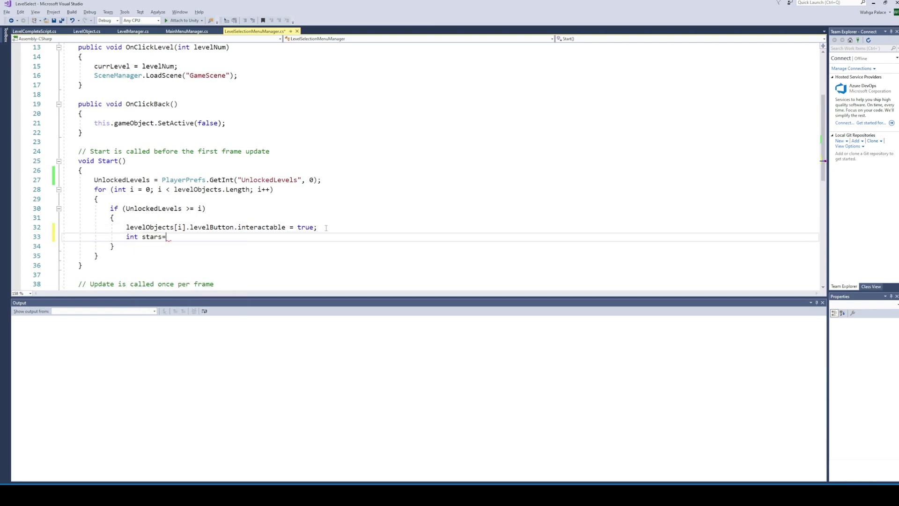
text(PlayerPrefs.GetInt()
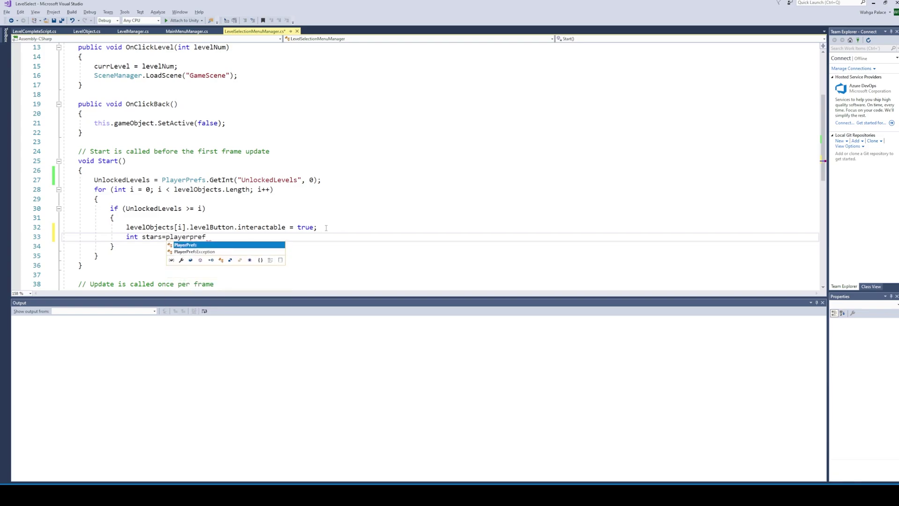
text("")
key(Left)
key(Left)
text((")
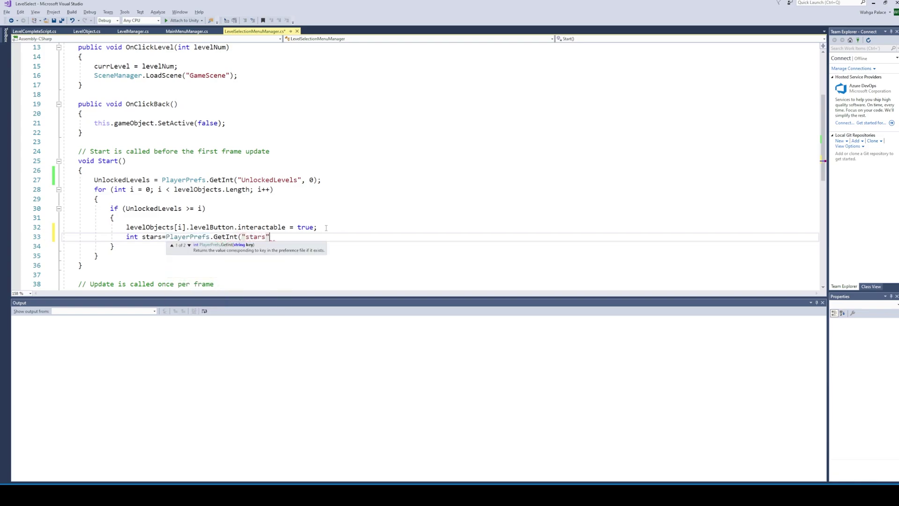
text(stars" + i.ToString(), 0);)
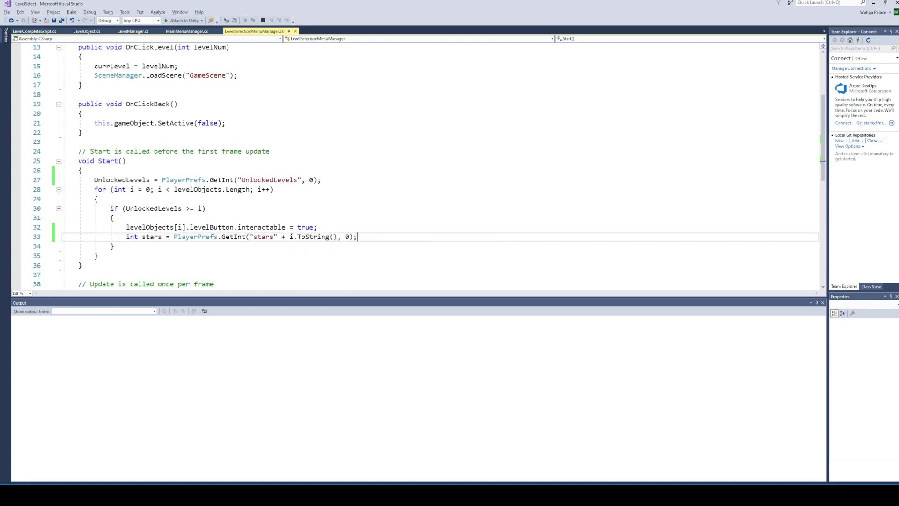
Below the stars variable, add an empty loop for (int j = 0; j < stars; j++) with braces.
drag(289, 237, 338, 237)
click(368, 236)
key(Return)
text(for)
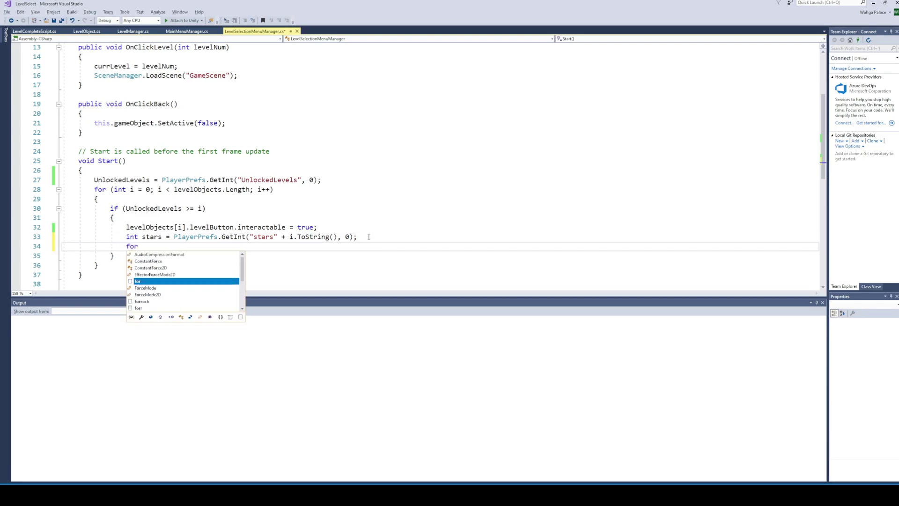
text( (int j = 0; j < stars; j)
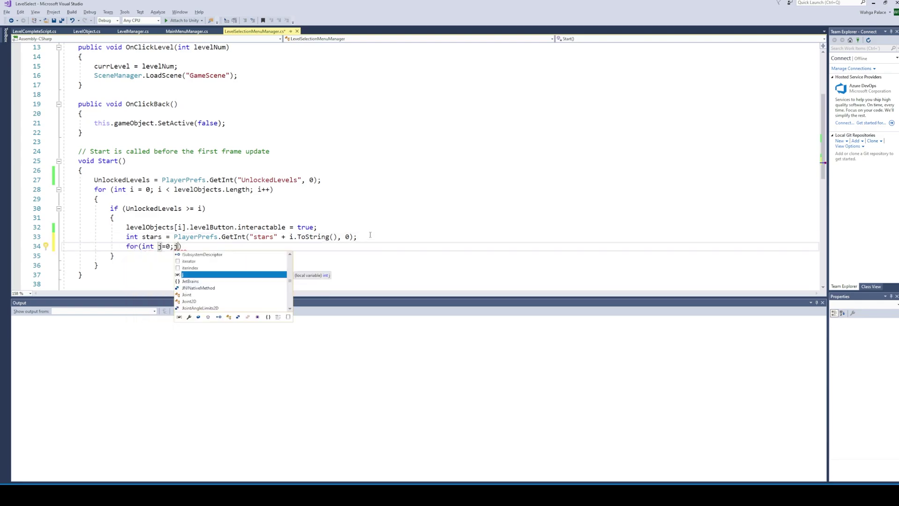
text(++)
key(Return)
text({)
key(Return)
text(})
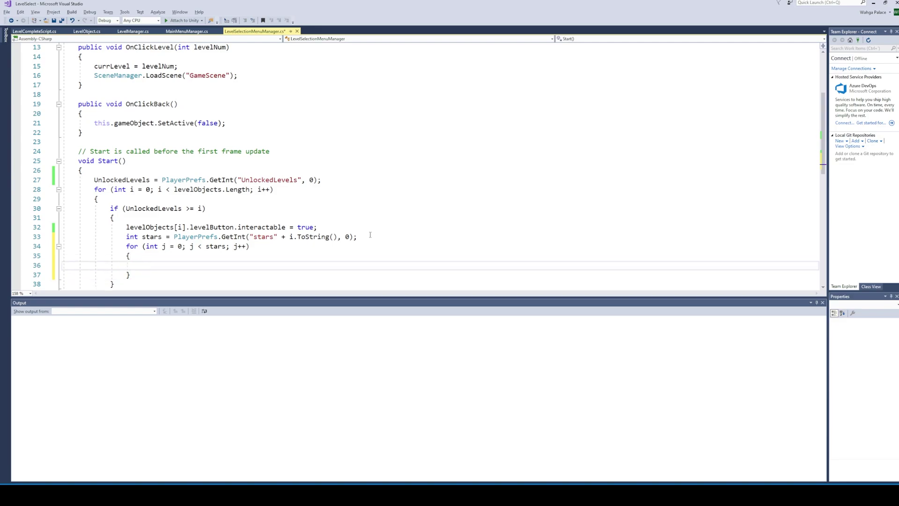
Inside the j loop, add levelObjects[i].stars[j].sprite = goldenStarSprite; and save the script.
text(levelObjects.)
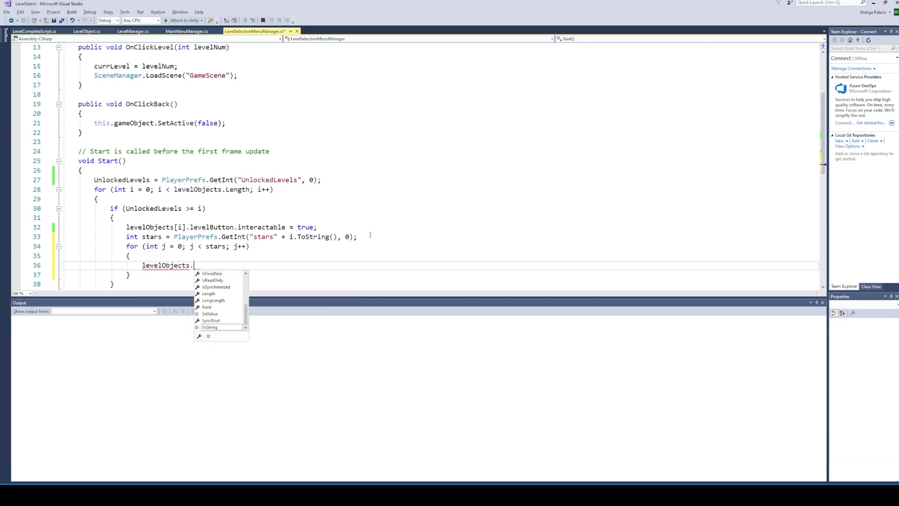
key(BackSpace)
text([i].stars)
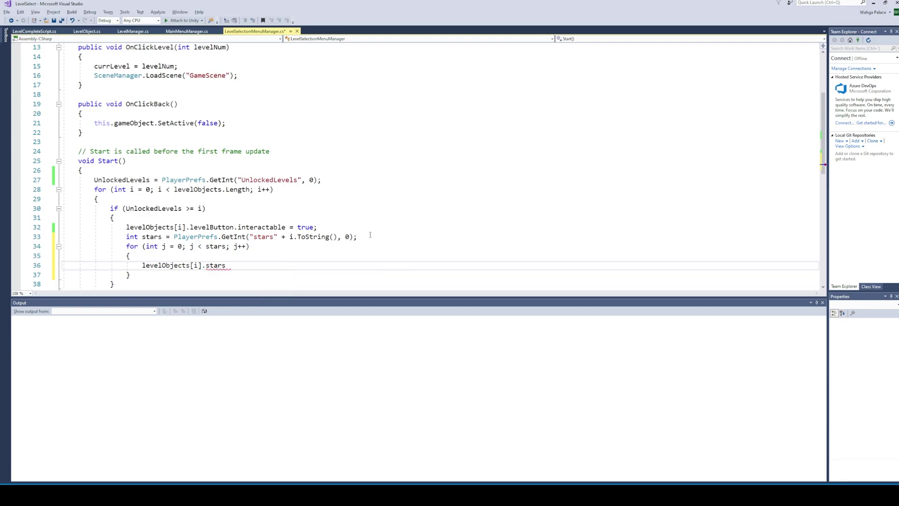
text([j].sprite = goldenStarSprite;)
key(ctrl+s)
Declare public Sprite goldenStarSprite; below the levelObjects array and save the script.
scroll(214, 184, up, 4)
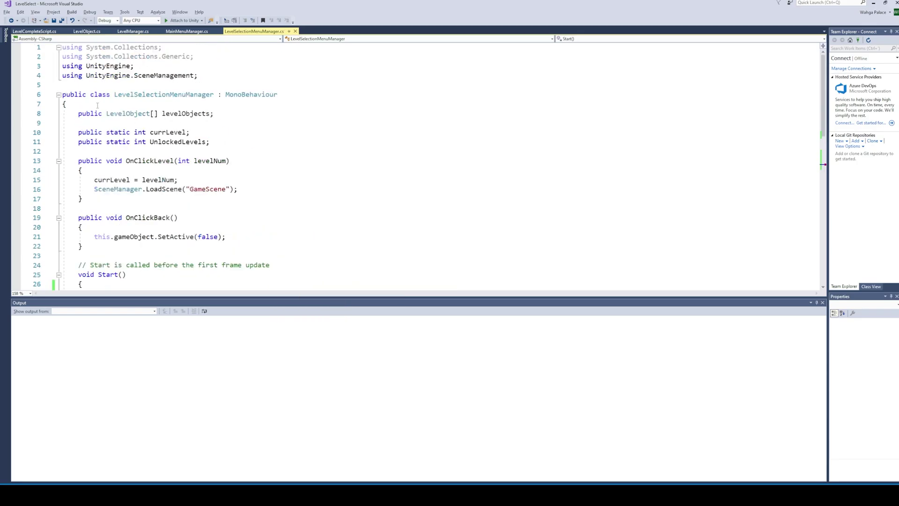
click(84, 120)
key(Return)
text(public sprite)
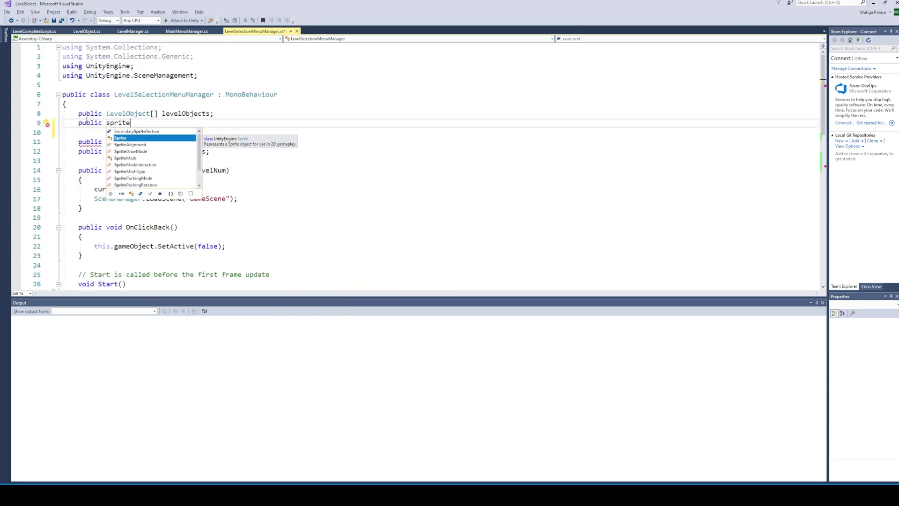
text( goldenStarSprite;)
key(ctrl+s)
scroll(309, 142, down, 7)
Switch to Unity and assign the Star Yellow sprite to the Golden Star Sprite field of LevelSelectMenu.
key(alt+Tab)
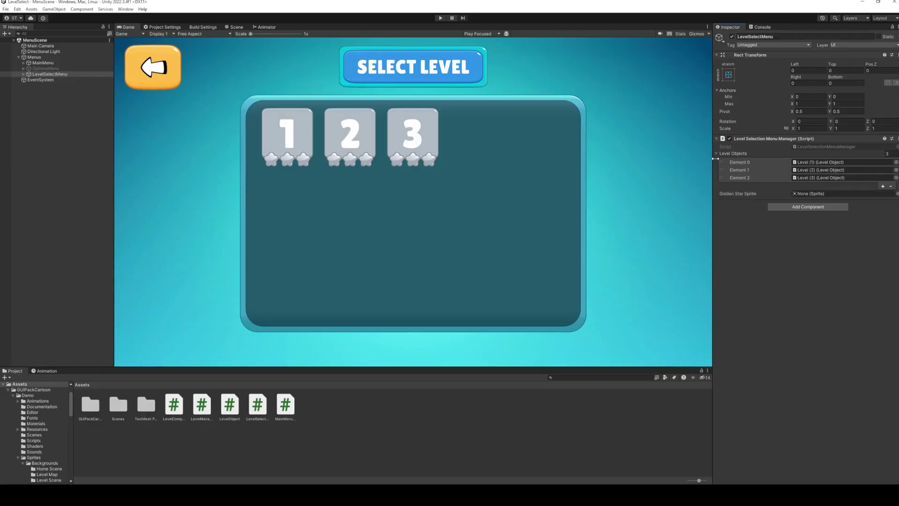
click(897, 194)
scroll(844, 281, down, 5)
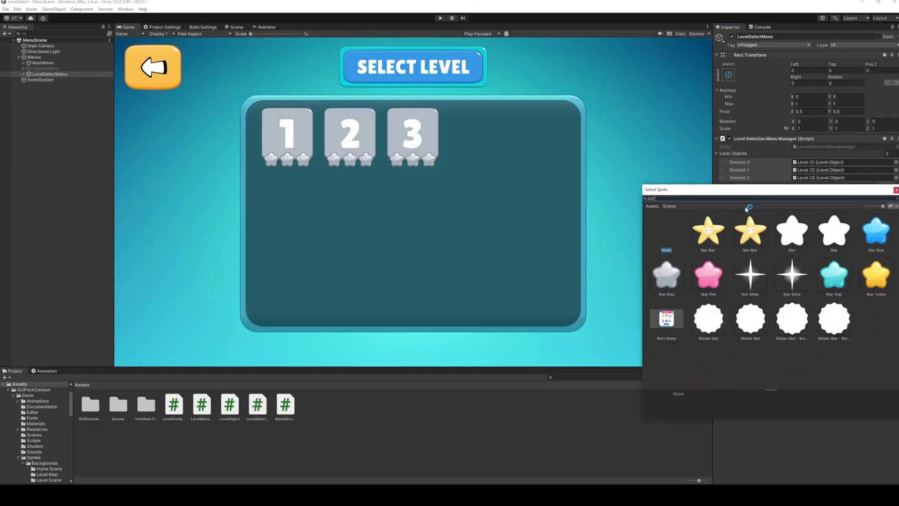
double_click(874, 277)
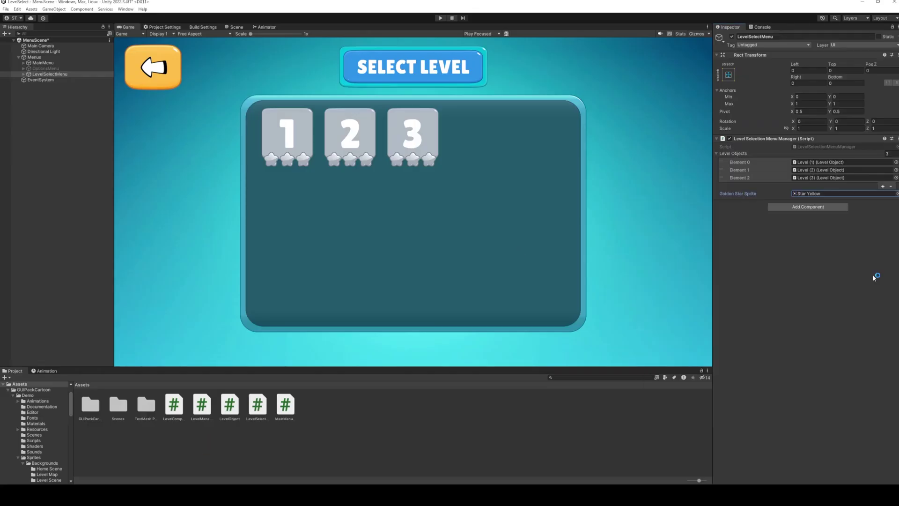
Try a default of 1 in the stars PlayerPrefs.GetInt call and play the menu scene to test the star display.
click(441, 19)
click(440, 19)
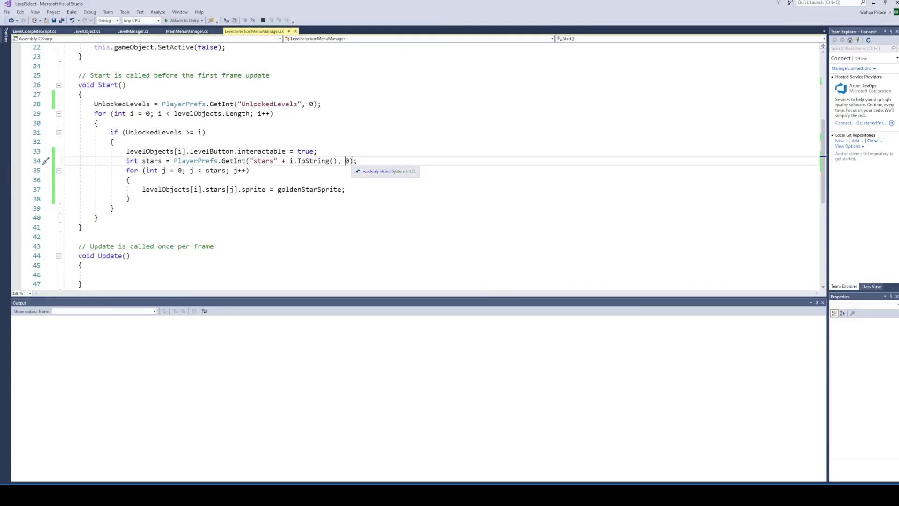
key(BackSpace)
text(1);)
key(alt+Tab)
click(441, 18)
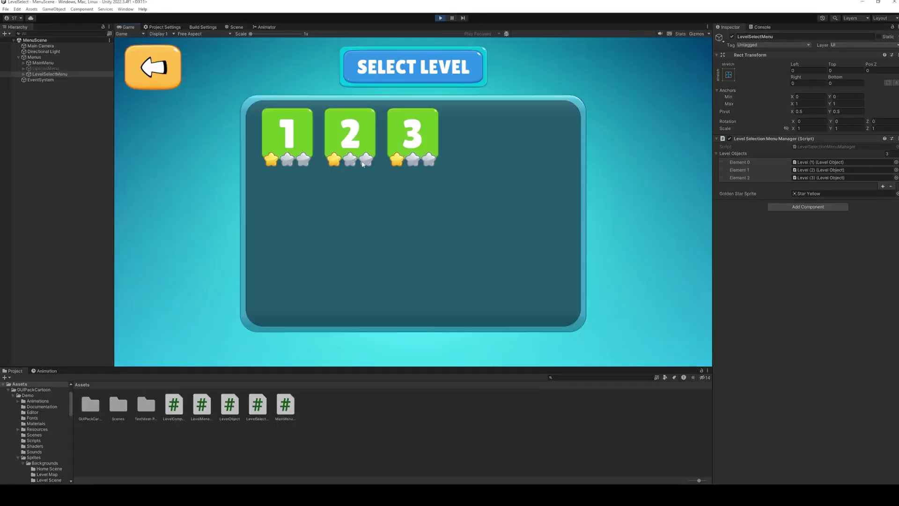
In LevelCompleteScript, add PlayerPrefs.SetInt("stars" + LevelSelectionMenuManager.currLevel.ToString(), starsAquired); before the LoadScene call.
key(alt+Tab)
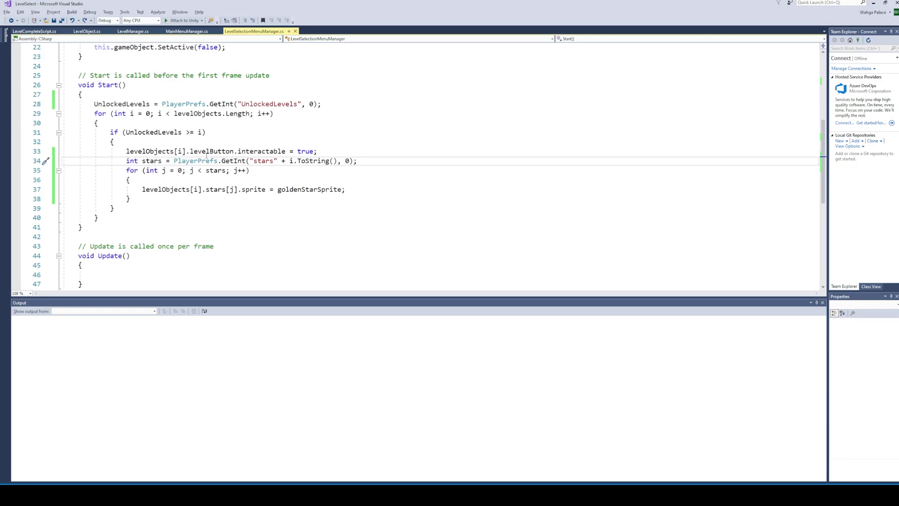
click(33, 31)
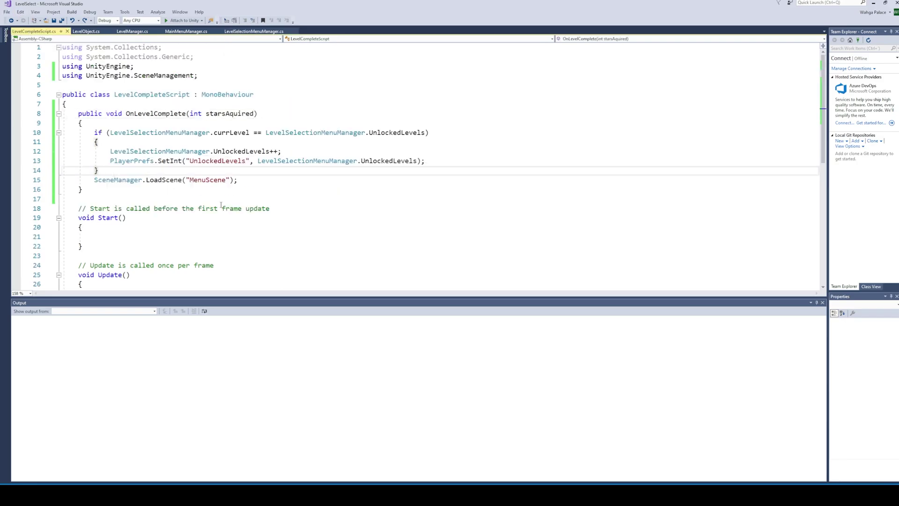
key(Return)
text(PlayerPrefs.SetInt()
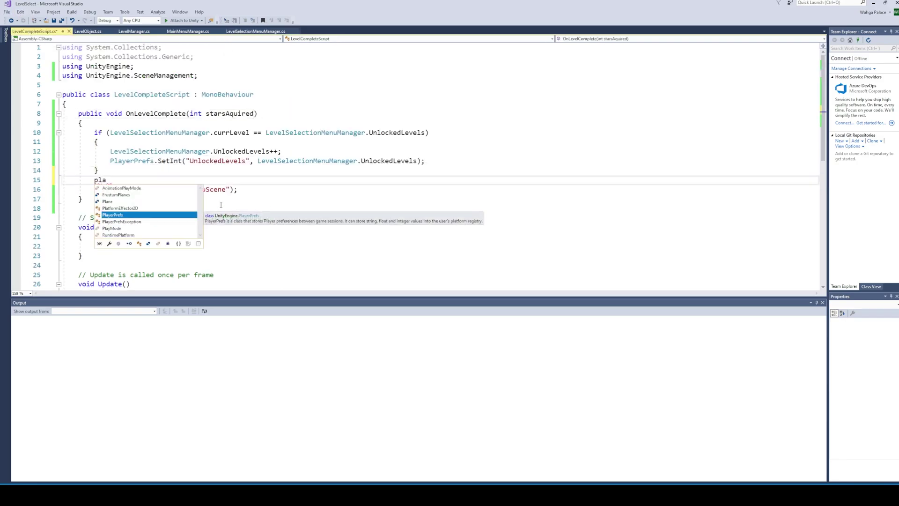
text("star)
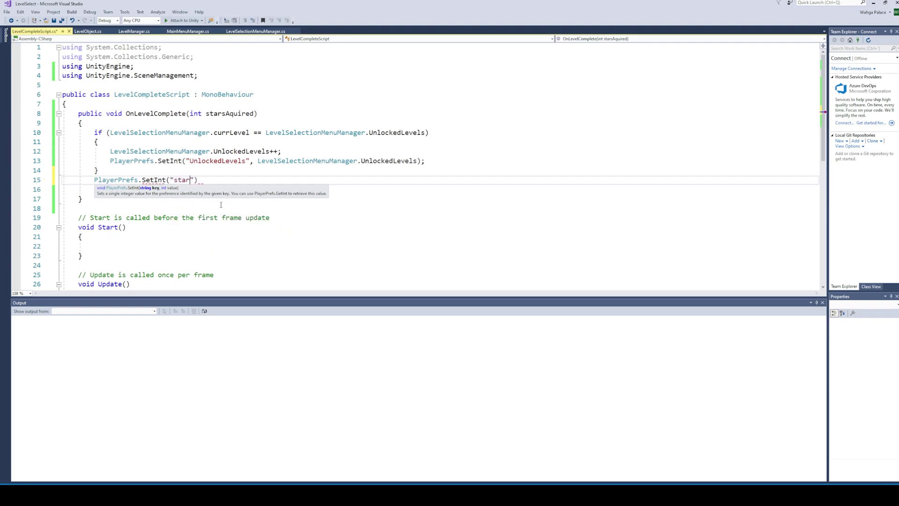
text(s" + LevelSelectionMenuManager.currLevel.ToString(),)
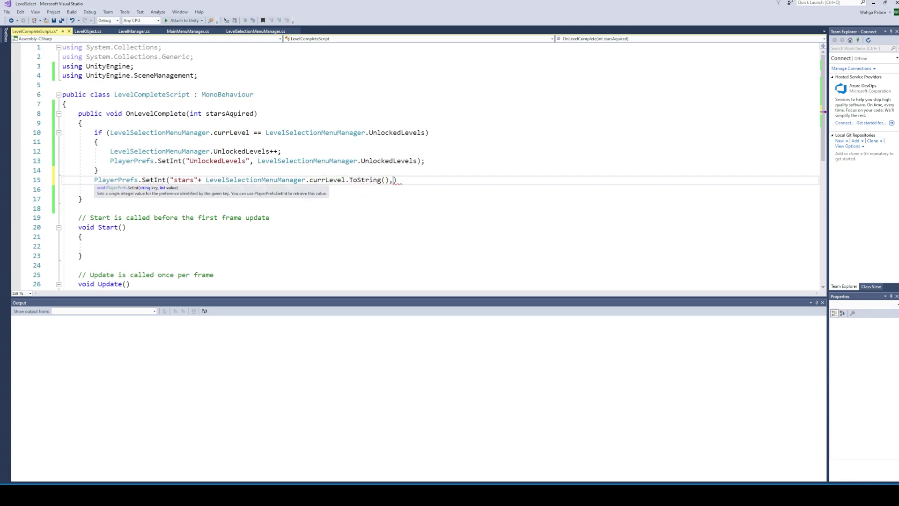
text( starsAquired);)
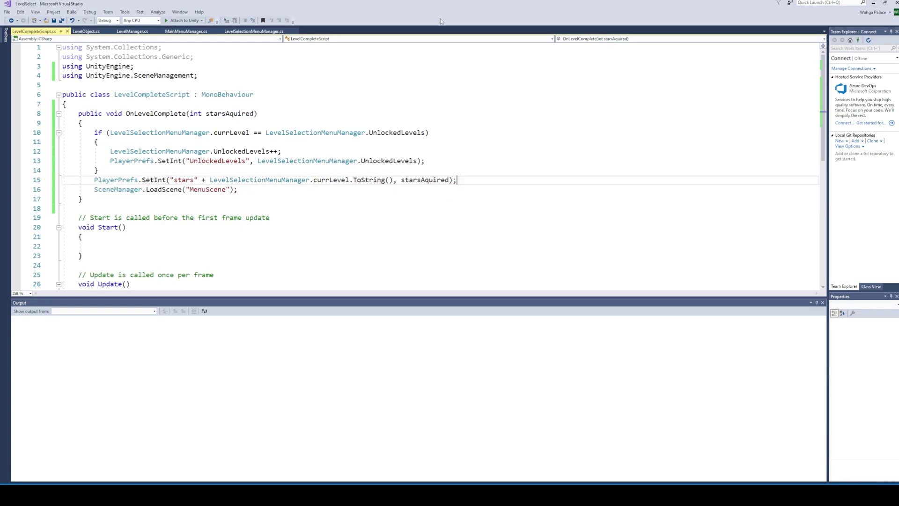
Above the stars SetInt line, add an if condition checking starsAquired > PlayerPrefs.GetInt("stars" + LevelSelectionMenuManager.currLevel.ToString(), 0).
click(122, 170)
key(Return)
text(if()
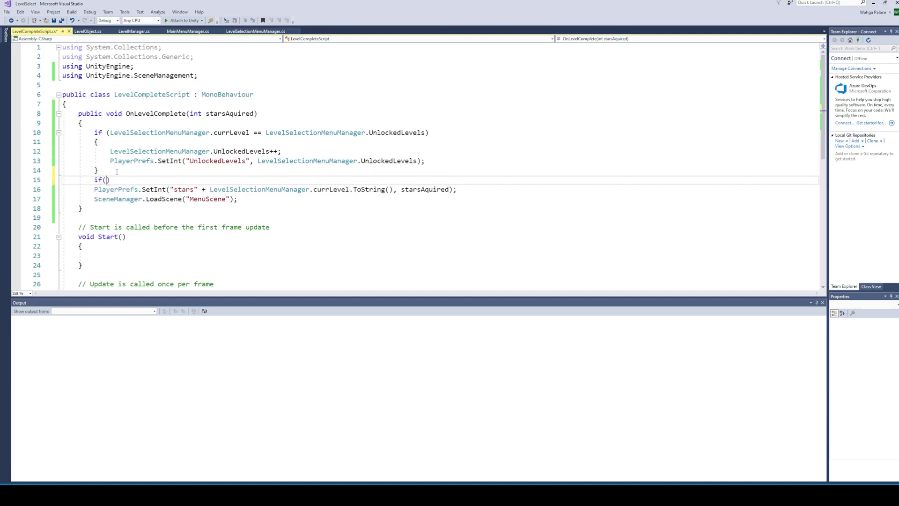
text(starsAquired>PlayerPrefs.get)
key(Tab)
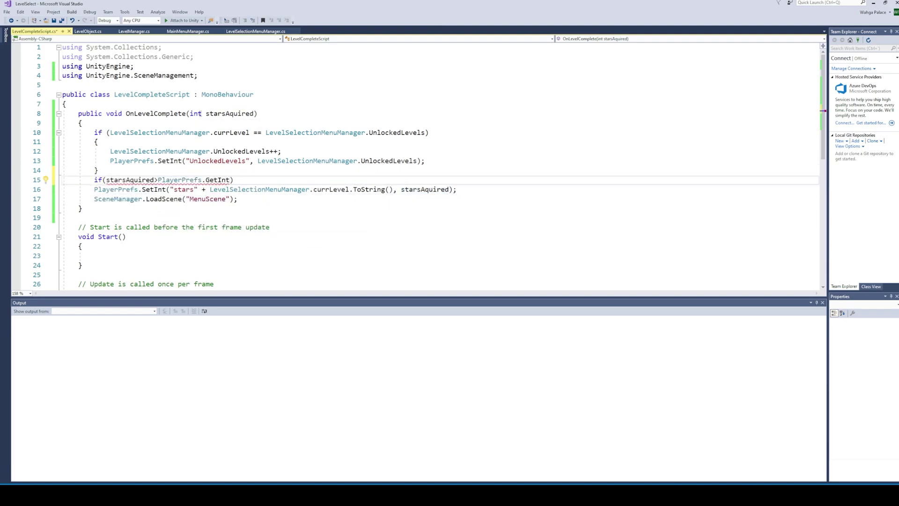
drag(170, 189, 393, 190)
key(ctrl+c)
click(234, 180)
key(ctrl+v)
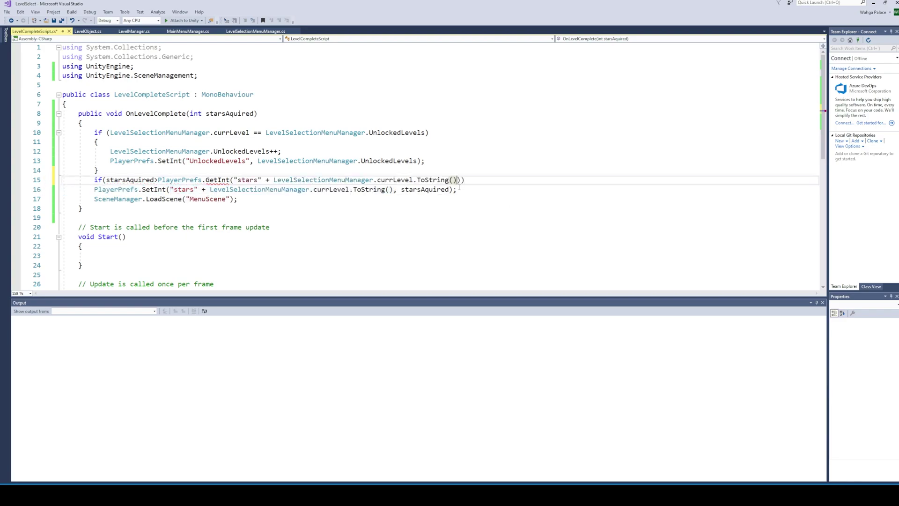
text(, 0)
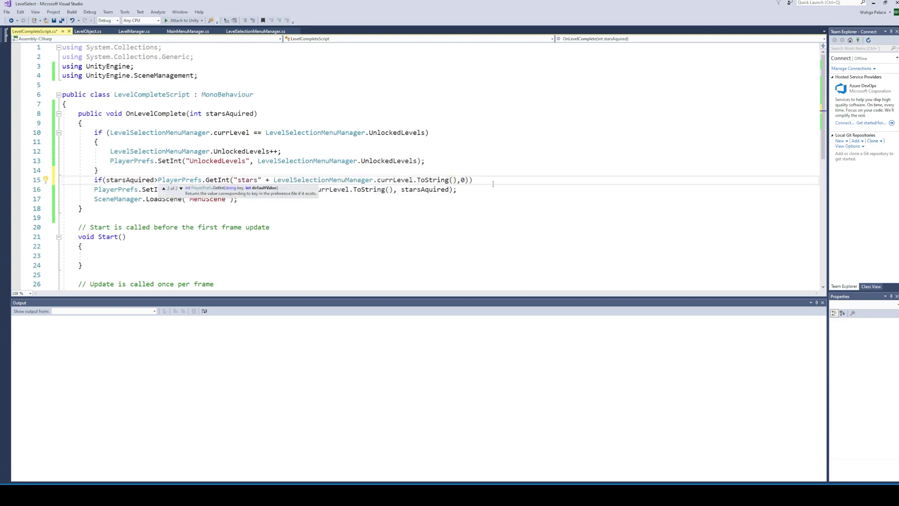
Enclose the stars SetInt line in braces as the body of the if statement and save the script.
text()))
key(Return)
text({)
key(Down)
key(End)
key(Return)
text(})
key(ctrl+s)
Switch to Unity, play the menu scene, open level 1 and complete it with 0 stars to test star saving.
key(alt+Tab)
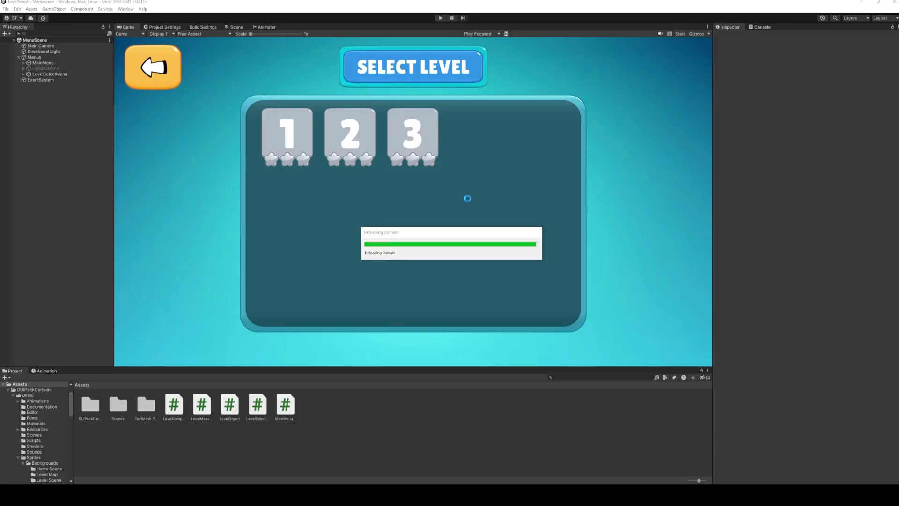
click(440, 19)
click(287, 134)
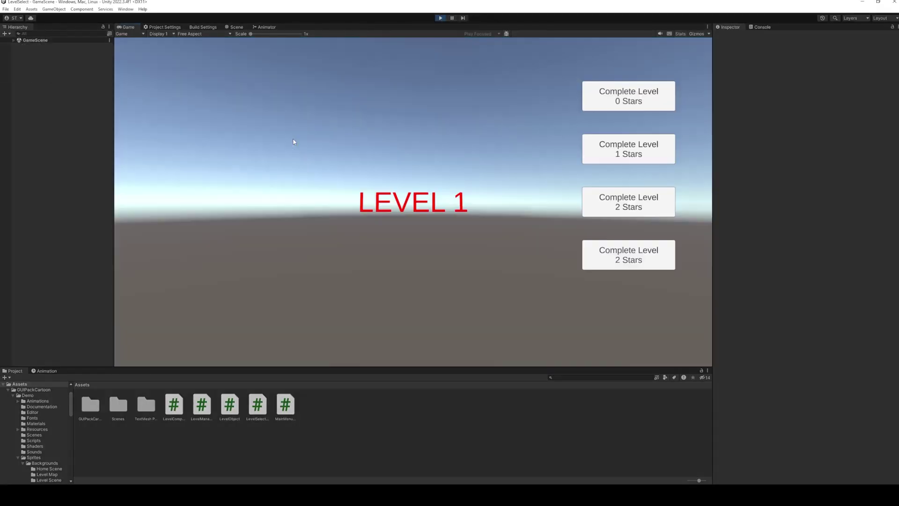
click(609, 98)
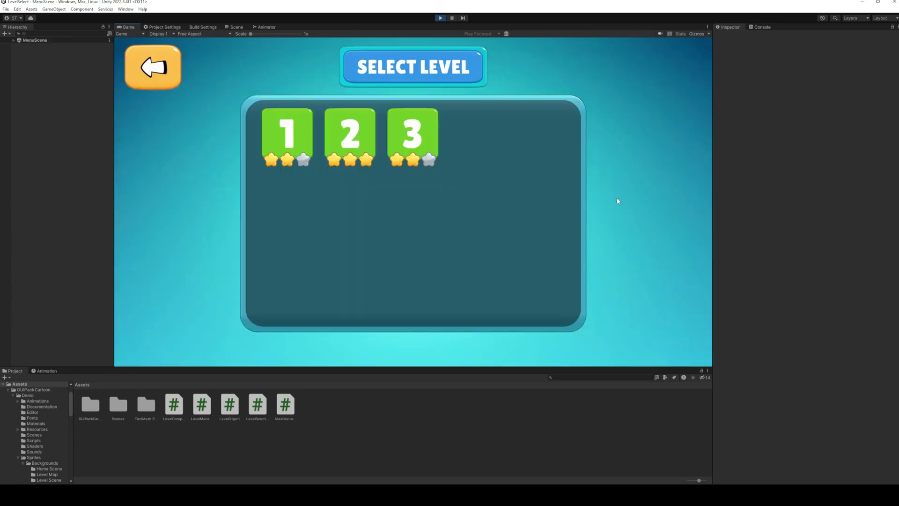
Complete levels 1 and 2 with 3 stars, complete level 3 with 0 stars and again with 3 stars, and stop play mode.
click(296, 139)
click(621, 253)
click(363, 159)
click(628, 255)
click(419, 143)
click(609, 100)
click(422, 140)
click(614, 253)
click(441, 18)
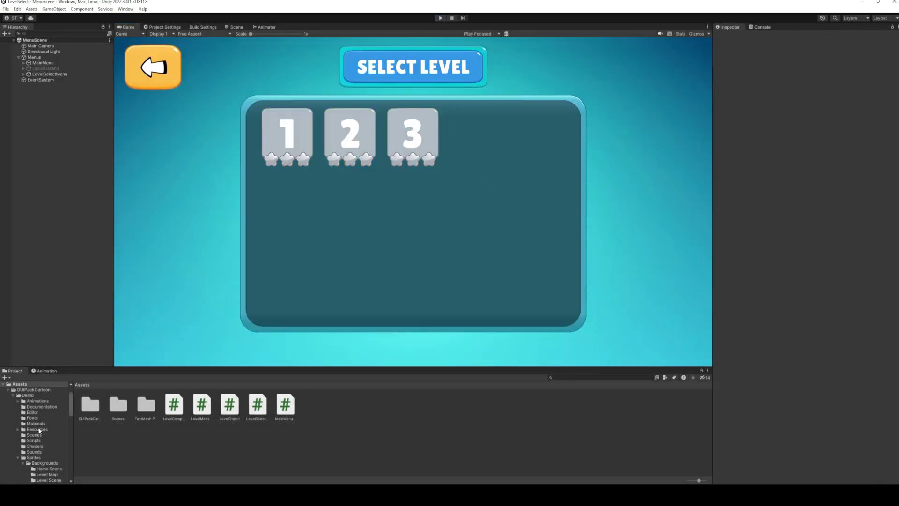
Open GameScene from the Scenes folder, change the fourth Complete Level button's label to "3 Stars", and save the scene.
click(8, 390)
click(25, 423)
double_click(90, 404)
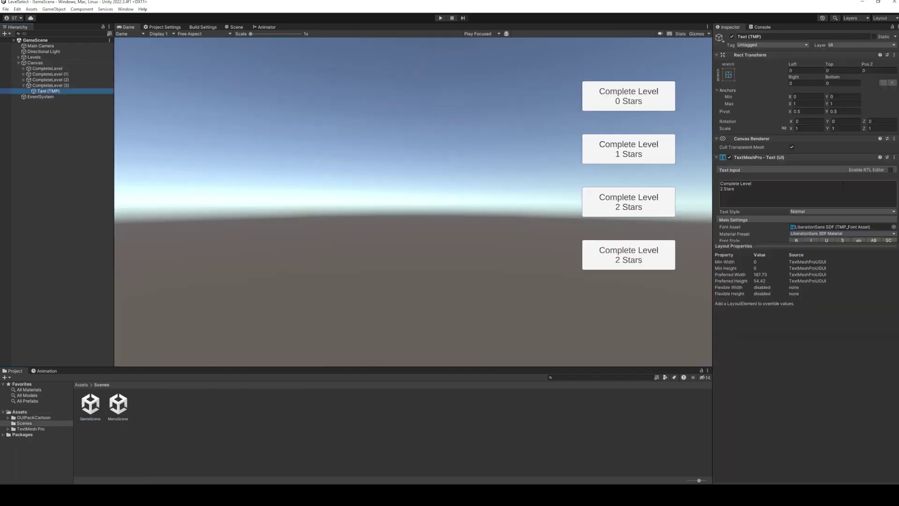
key(ctrl+s)
Duplicate the level objects under Levels up to level (20) and set the last one's text to LEVEL 20.
click(23, 171)
shift+click(49, 63)
key(Right)
click(48, 283)
scroll(806, 191, down, 5)
click(773, 141)
text(20)
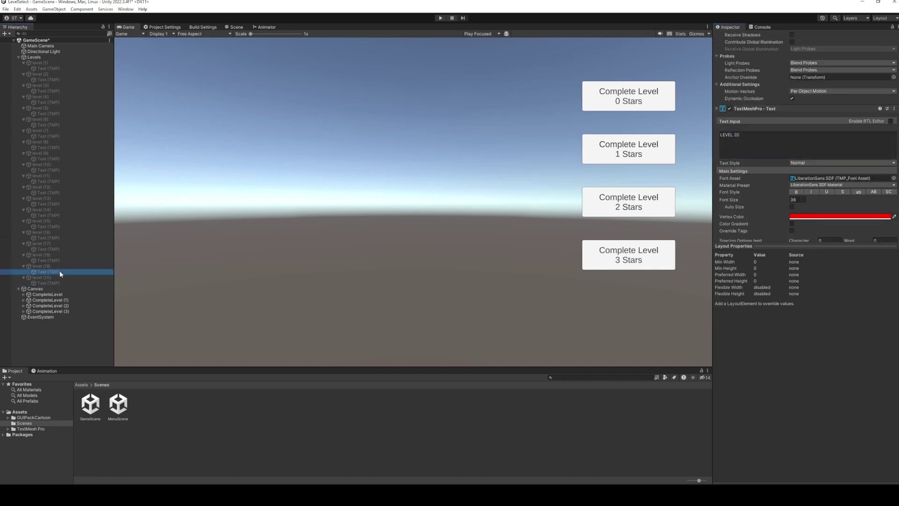
Change the text of the remaining duplicated levels, from level (19) down to level (4), to LEVEL plus their own number.
click(97, 137)
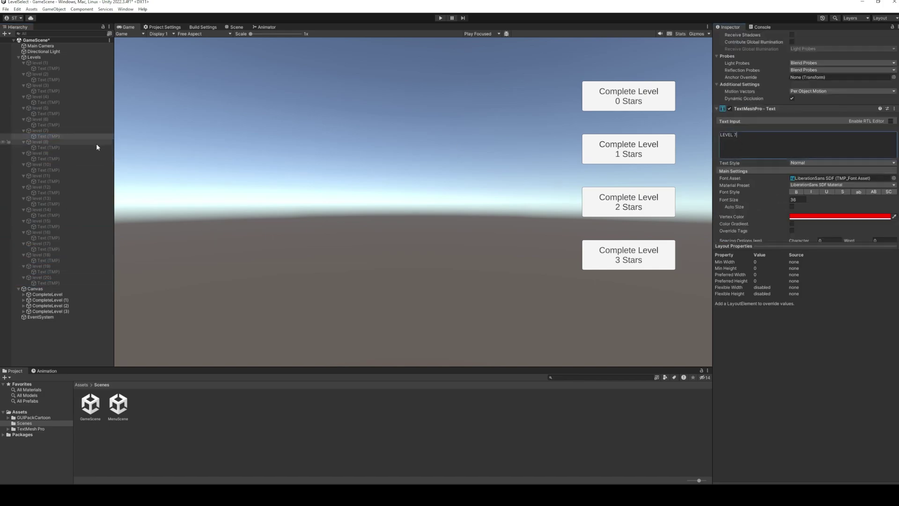
click(62, 125)
click(63, 114)
click(773, 141)
click(51, 103)
Fill the levels array on the Levels object with all level objects from level (1) to level (20).
click(893, 27)
scroll(805, 141, up, 5)
click(40, 62)
shift+click(49, 283)
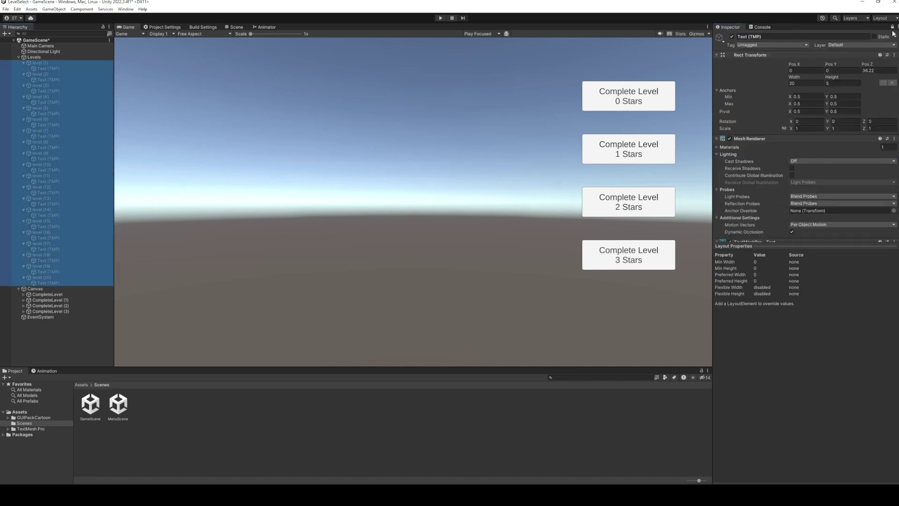
click(34, 57)
Open MenuScene and expand LevelSelectMenu down to the level buttons inside the scroll view's Content.
double_click(118, 403)
click(23, 74)
click(28, 85)
click(34, 96)
click(38, 102)
click(44, 108)
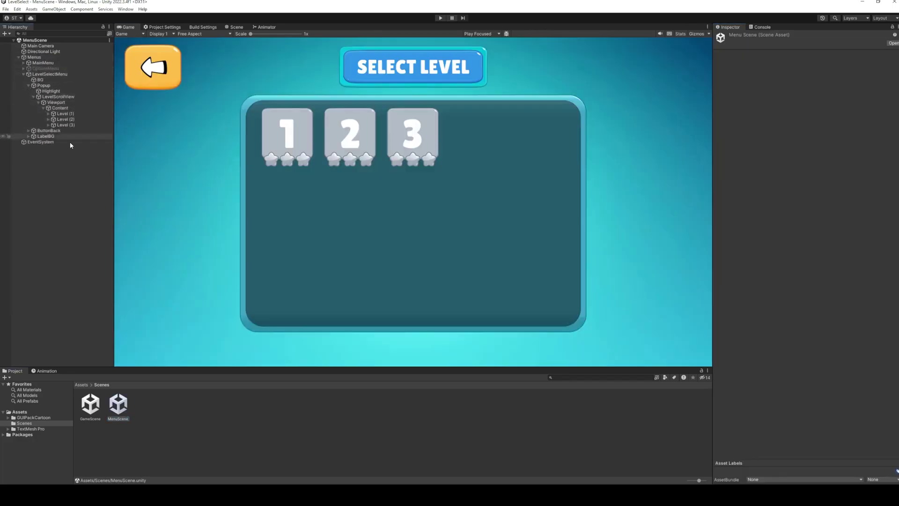
Duplicate the Level (3) button seventeen times so Content holds level buttons up to Level (20).
click(65, 125)
key(ctrl+d)
key(ctrl+d)
key(ctrl+d)
key(ctrl+d)
key(ctrl+d)
key(ctrl+d)
key(ctrl+d)
key(ctrl+d)
key(ctrl+d)
key(ctrl+d)
key(ctrl+d)
key(ctrl+d)
key(ctrl+d)
key(ctrl+d)
key(ctrl+d)
key(ctrl+d)
key(ctrl+d)
Set the text labels of the Level (20) down to Level (14) buttons to their matching numbers, 20 to 14.
click(48, 221)
click(70, 226)
click(768, 192)
text(20)
click(48, 216)
click(70, 222)
click(70, 215)
click(768, 192)
text(18)
click(48, 204)
click(73, 210)
click(768, 192)
text(17)
click(49, 198)
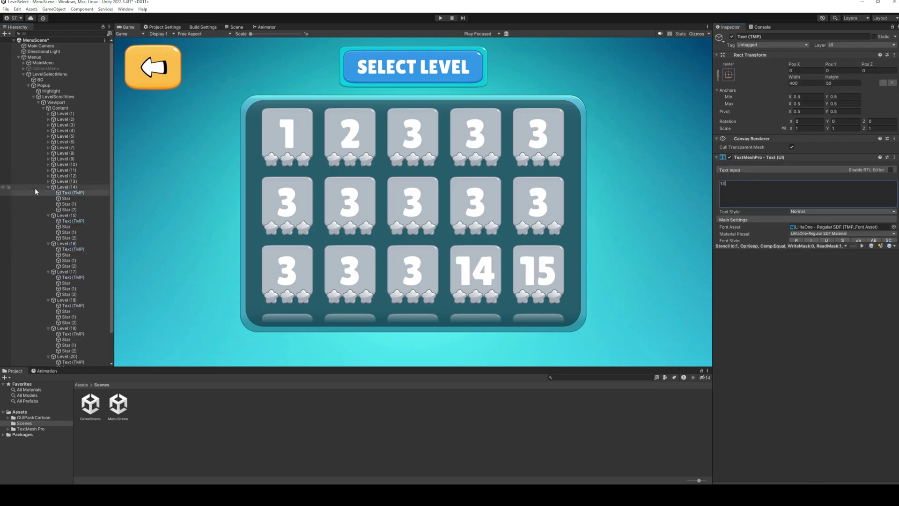
Set the text labels of the Level (13) down to Level (9) buttons to their matching numbers, 13 to 9.
click(48, 181)
click(73, 187)
click(759, 193)
text(13)
click(48, 175)
click(74, 181)
click(759, 193)
text(12)
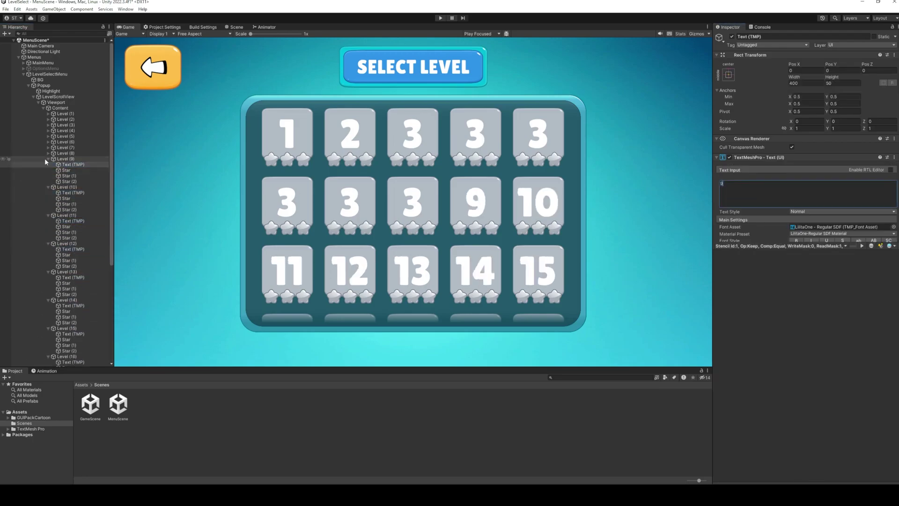
Set the text labels of the Level (8) down to Level (4) buttons to 8, 7, 6, 5 and 4.
click(73, 159)
text(8)
click(73, 154)
text(765)
click(73, 136)
text(4)
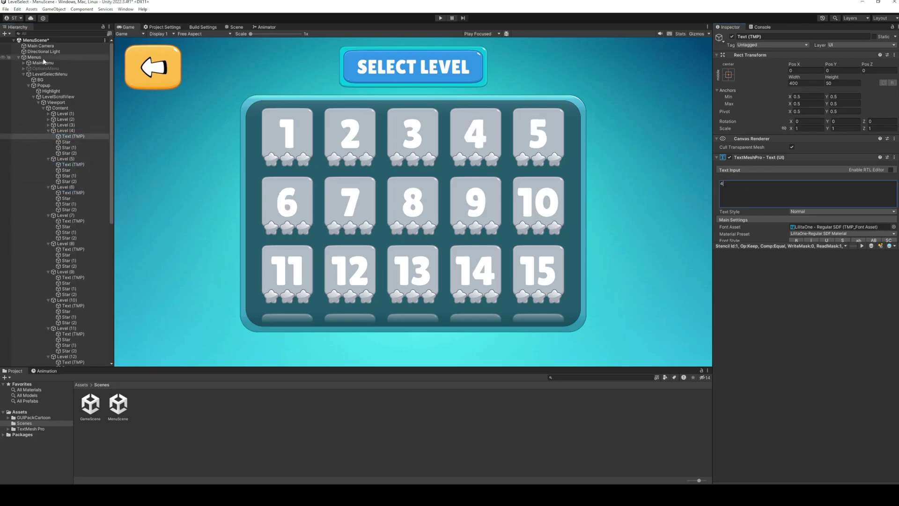
Reset LevelSelectMenu's level objects array to size 0 and refill it with the Level (1) to Level (20) buttons.
key(Left)
click(50, 74)
click(893, 27)
click(892, 154)
text(0)
click(66, 113)
shift+click(67, 221)
drag(67, 221, 735, 154)
click(892, 27)
Set each new level button's zero-based level number, from 19 on Level (20) down to 3 on Level (4).
click(67, 221)
scroll(831, 212, down, 5)
click(787, 156)
text(19)
click(67, 209)
text(17)
click(67, 204)
click(67, 199)
click(67, 193)
text(14)
click(66, 187)
click(66, 182)
click(66, 176)
click(67, 170)
click(68, 165)
click(69, 159)
click(68, 154)
click(68, 148)
click(68, 142)
click(69, 137)
click(69, 131)
text(3)
click(69, 126)
click(70, 120)
click(69, 114)
click(23, 74)
Play the menu scene and check that the level grid scrolls through all the level buttons.
click(441, 18)
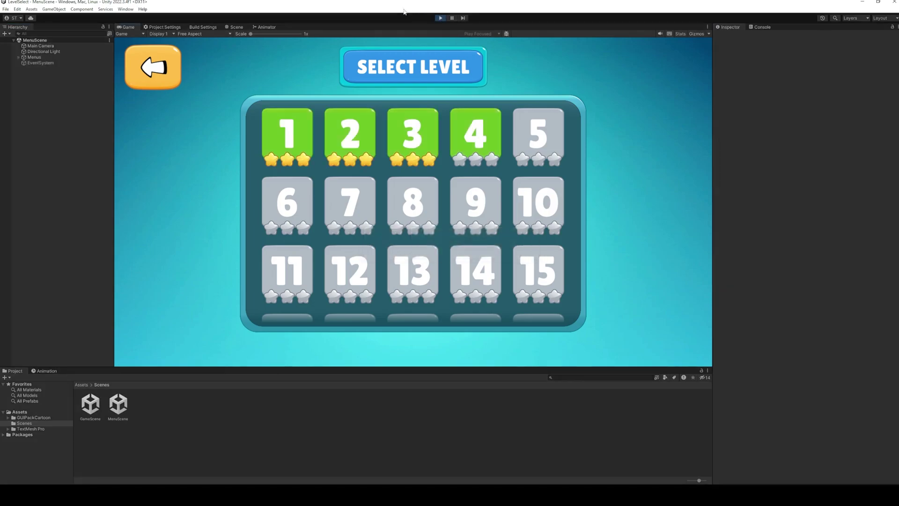
scroll(482, 229, down, 3)
scroll(476, 182, up, 3)
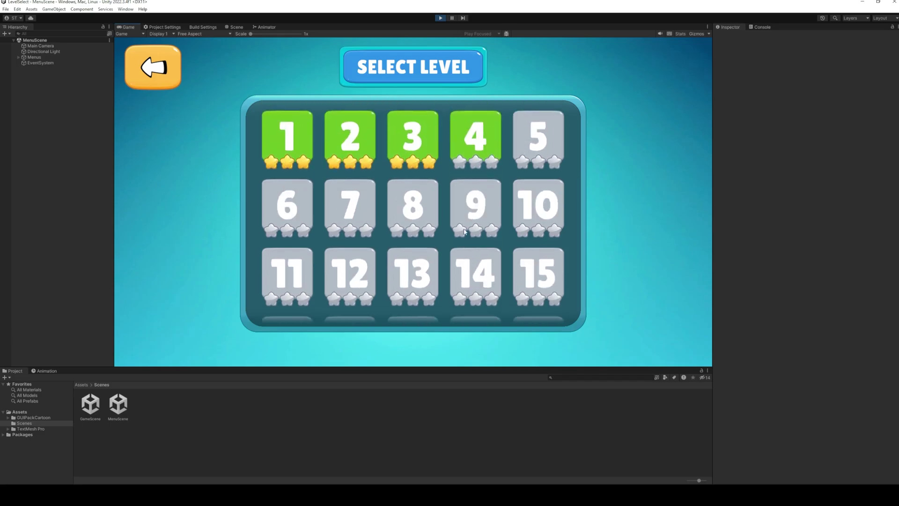
Complete level 4 with 0 stars, level 5 with 2 stars and level 6 with 1 star to test unlocking and ratings.
click(471, 138)
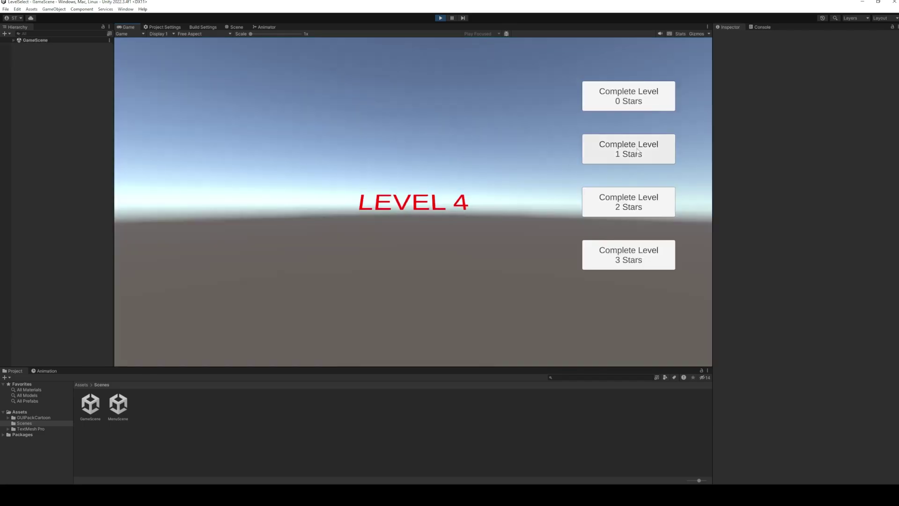
click(625, 100)
click(557, 135)
click(641, 209)
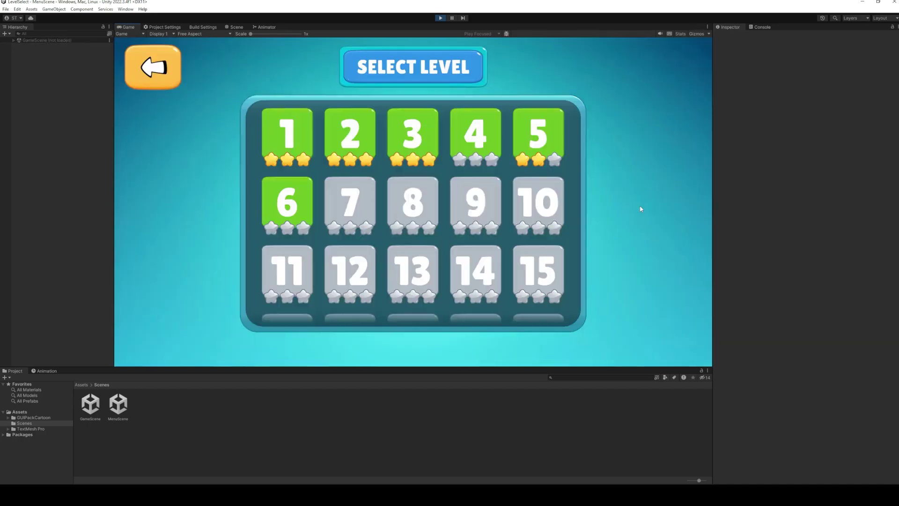
click(303, 219)
click(628, 147)
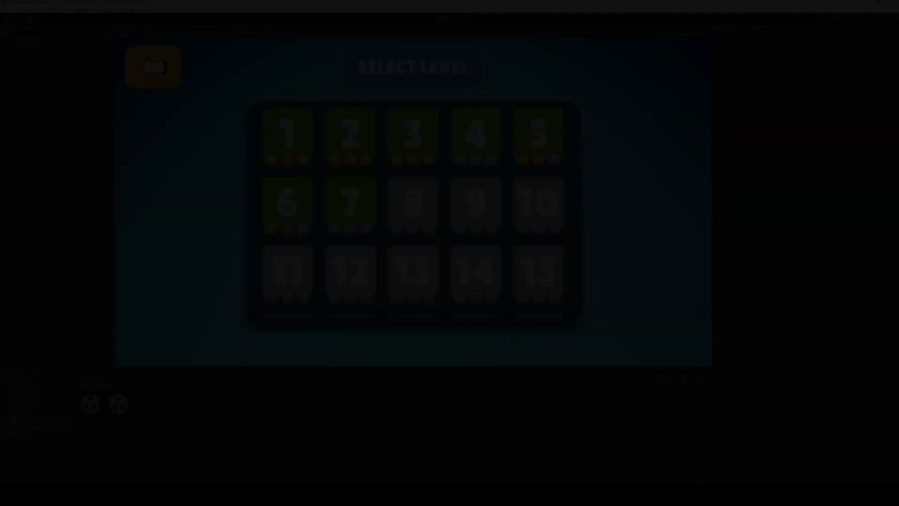